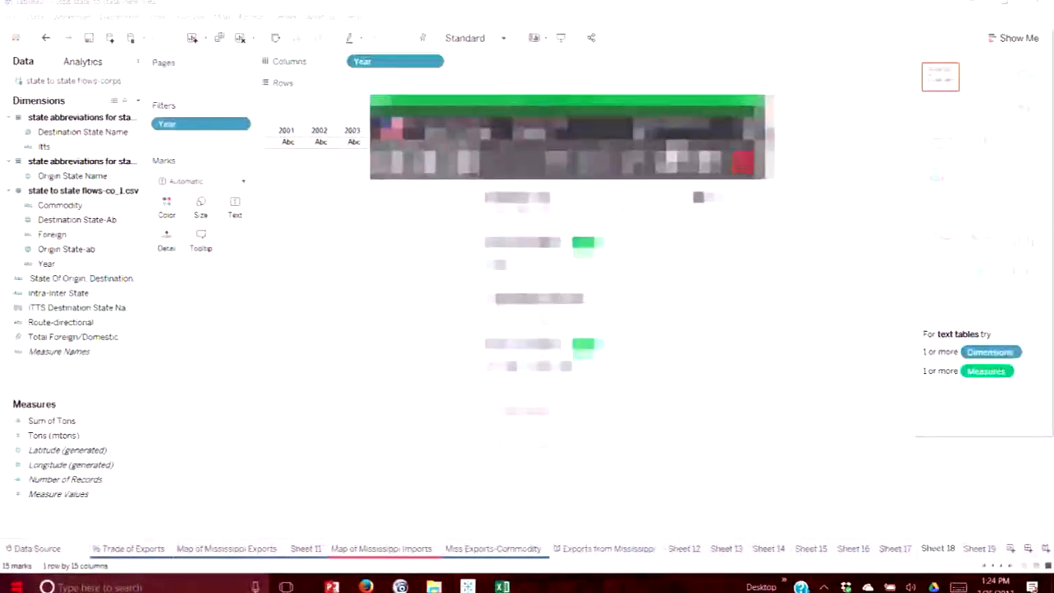
Launch Outlook and sign in to the mailbox with the account password, choosing to remember the credentials.
click(16, 586)
click(697, 225)
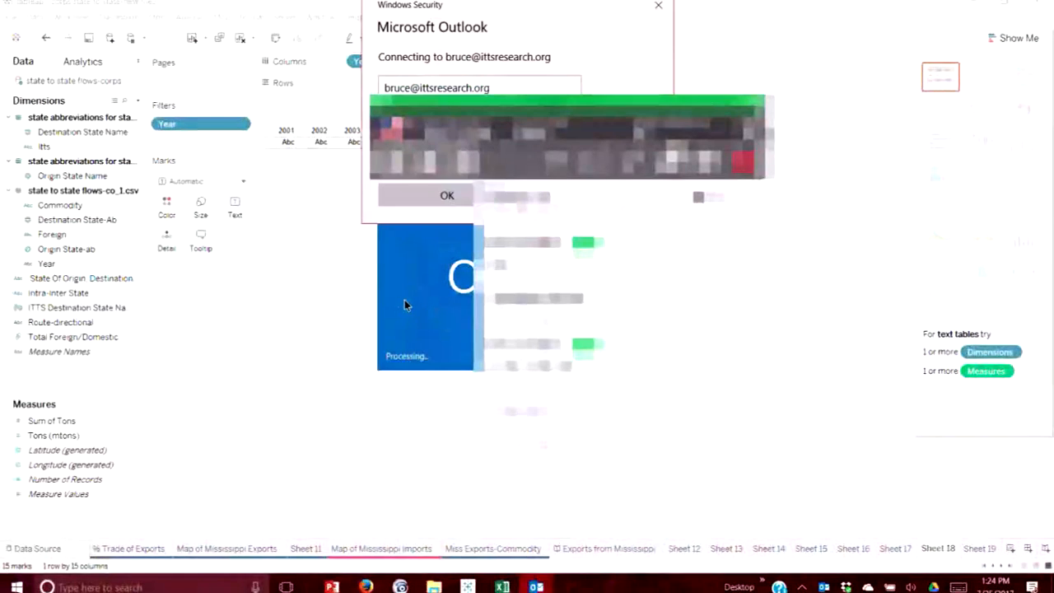
drag(544, 9, 241, 176)
click(137, 298)
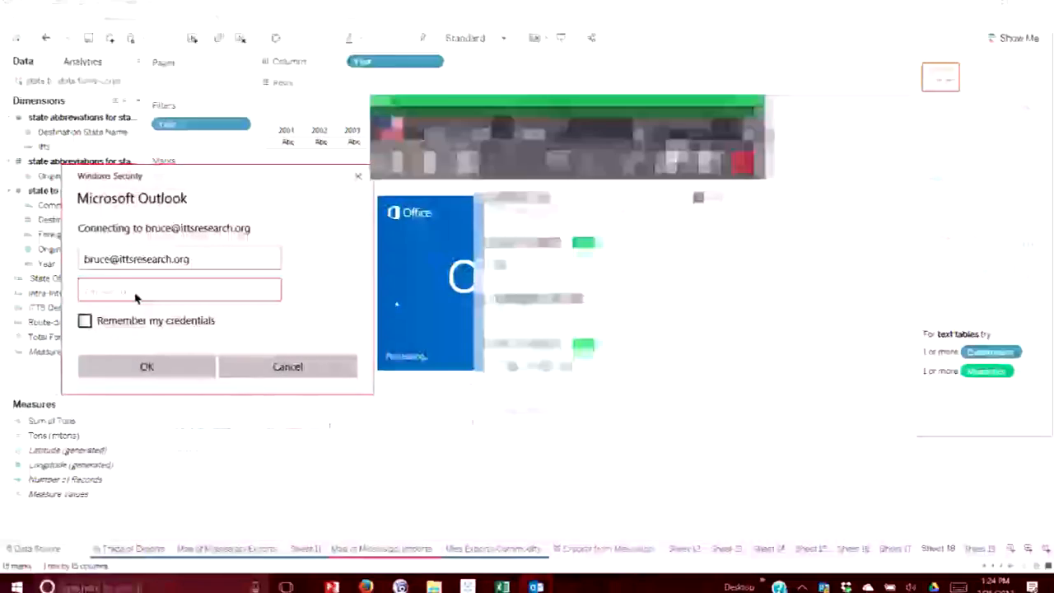
text(••••••••••••)
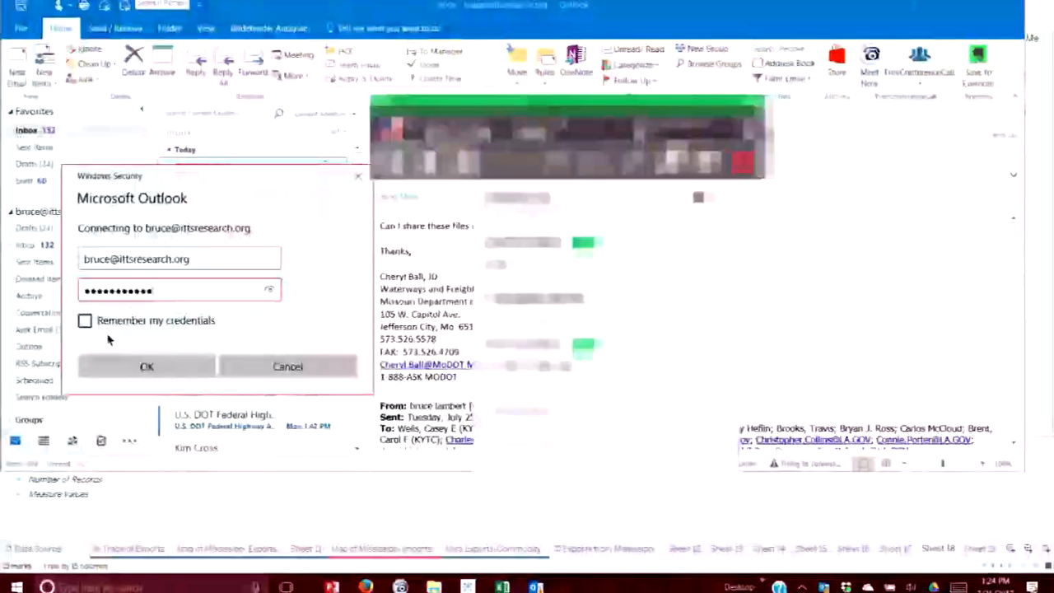
click(77, 329)
click(84, 321)
click(146, 367)
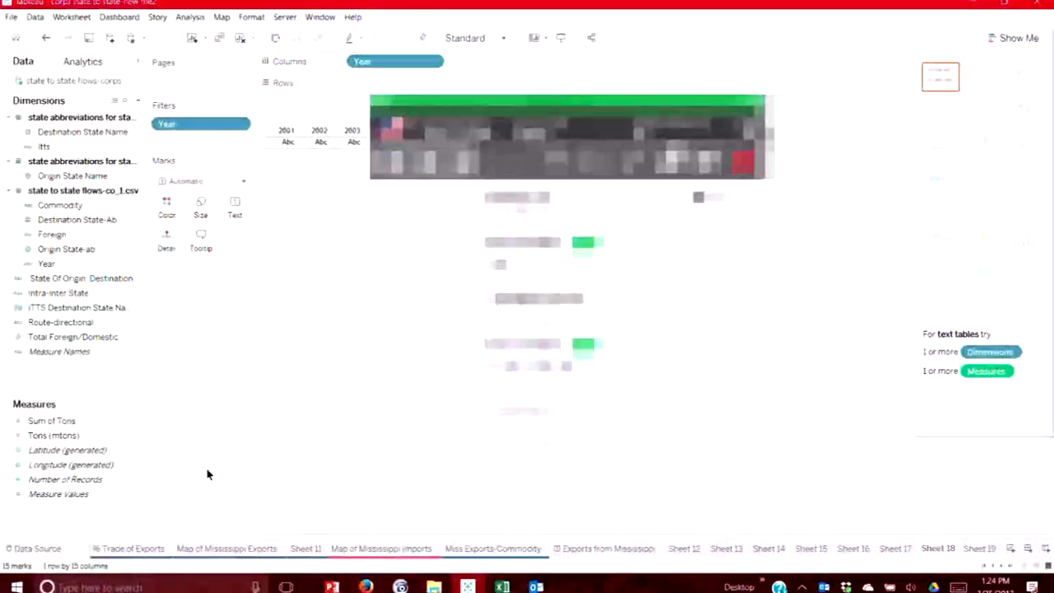
Check the Outlook inbox for new mail, view the send/receive progress and close the mailbox.
click(536, 586)
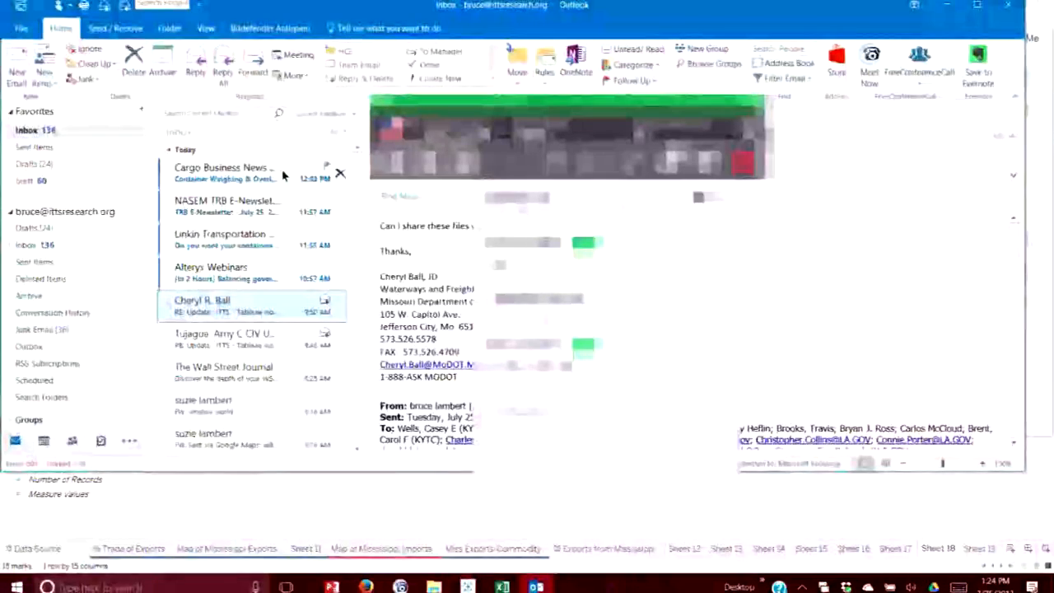
click(252, 282)
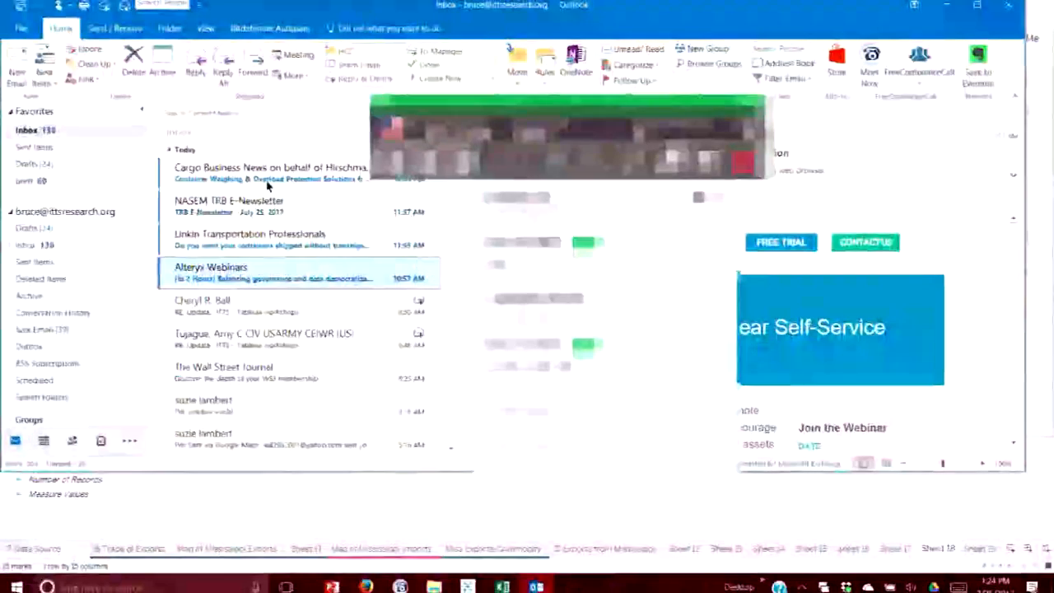
click(104, 33)
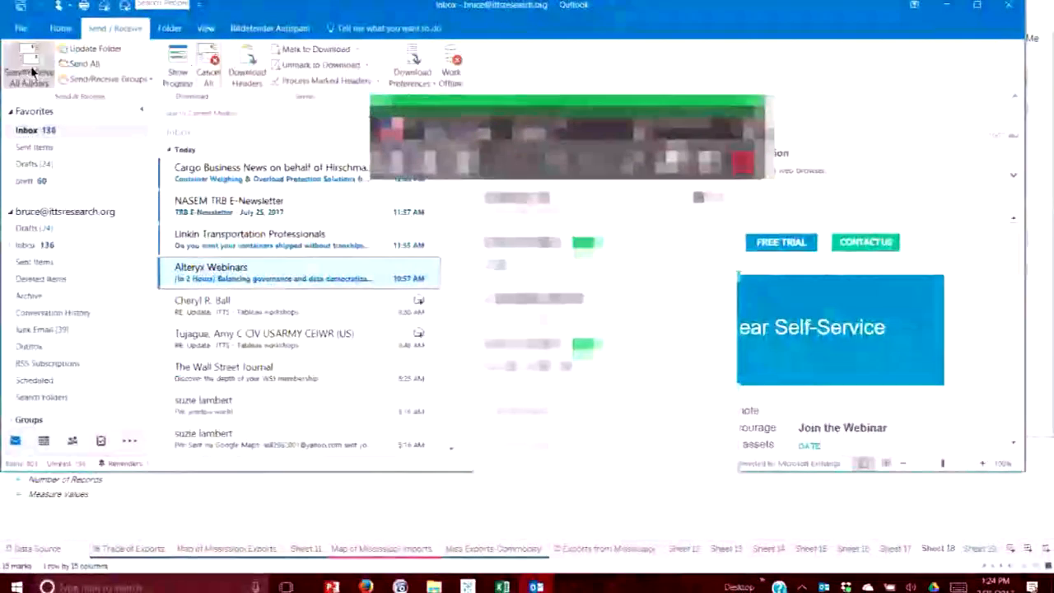
click(177, 68)
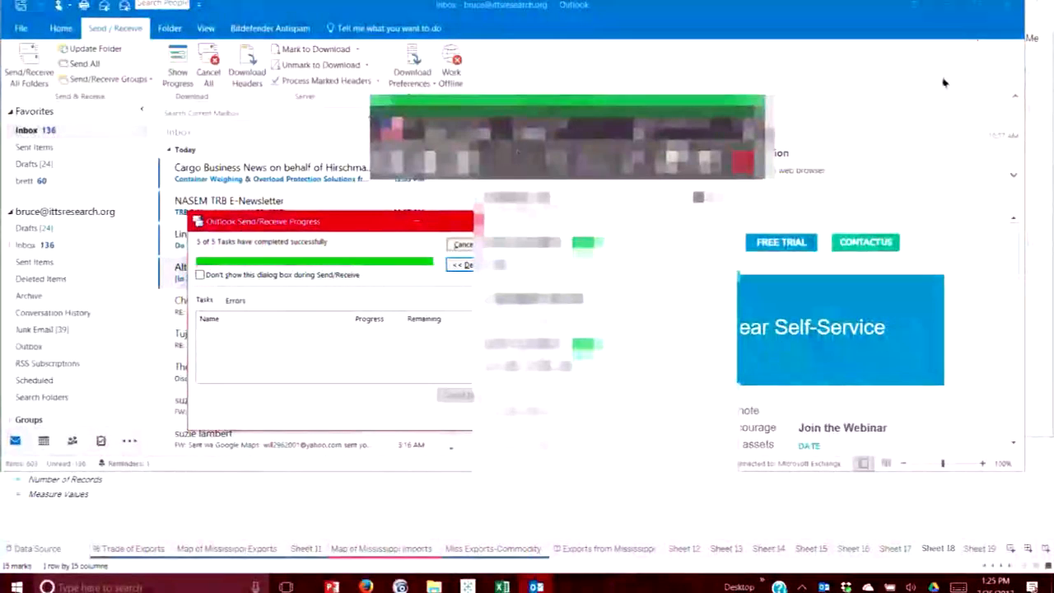
click(1009, 7)
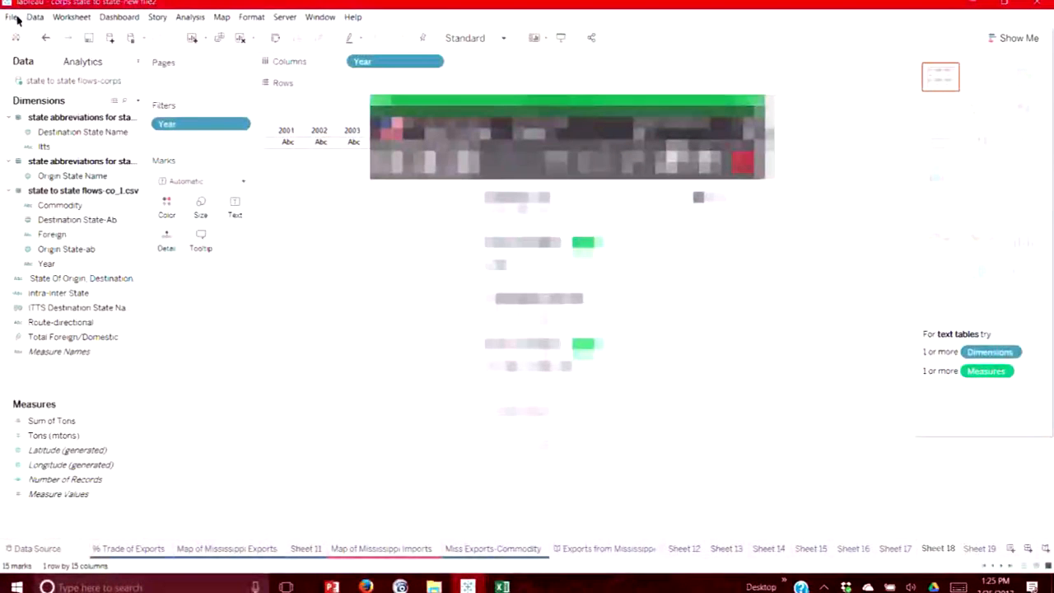
View the data source page of the state flows workbook and create a new workbook in a maximized window.
click(70, 17)
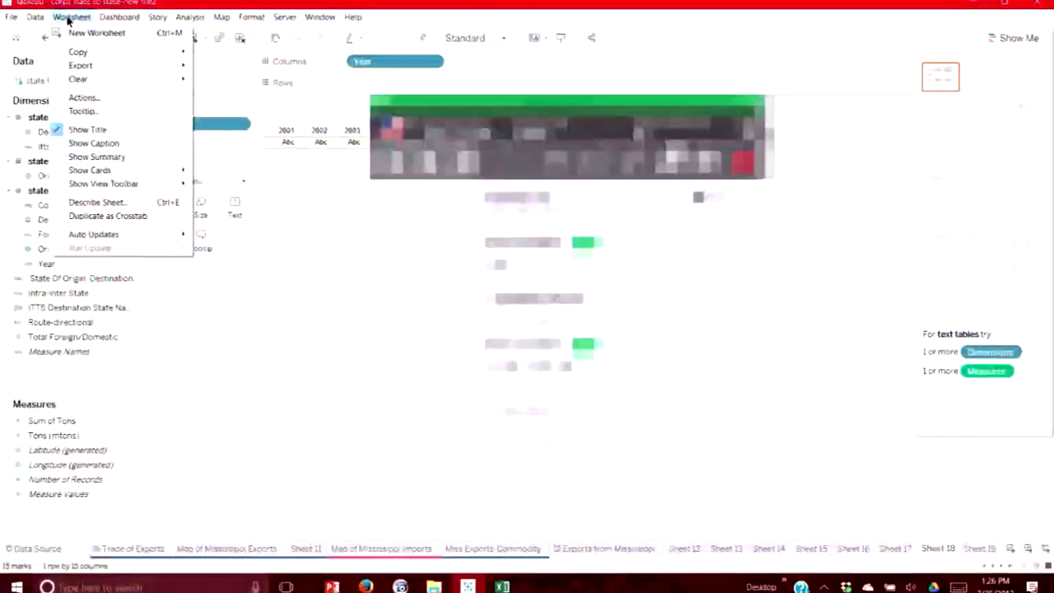
click(25, 550)
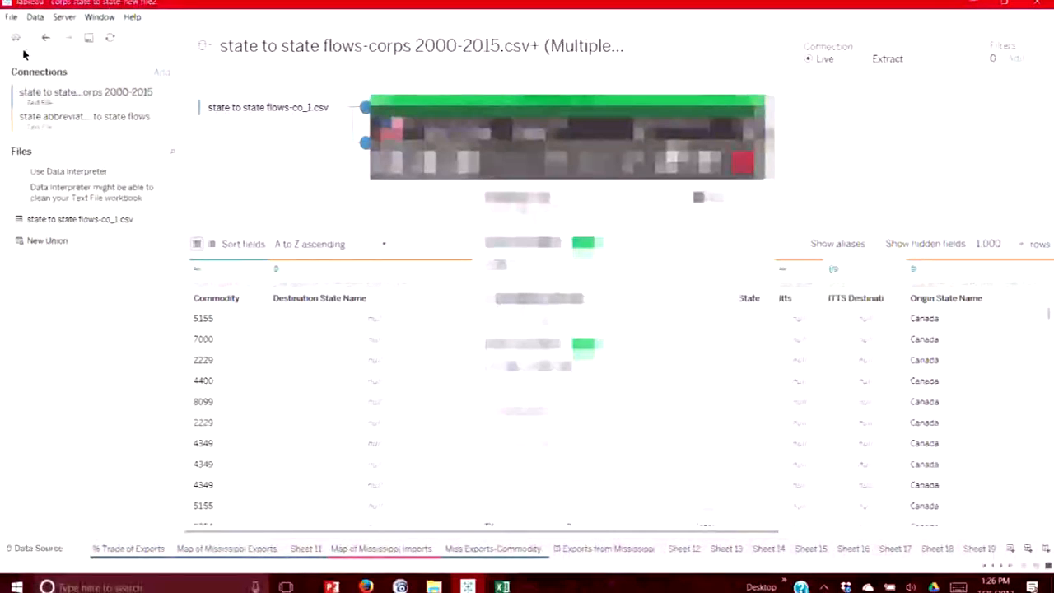
click(7, 19)
click(28, 34)
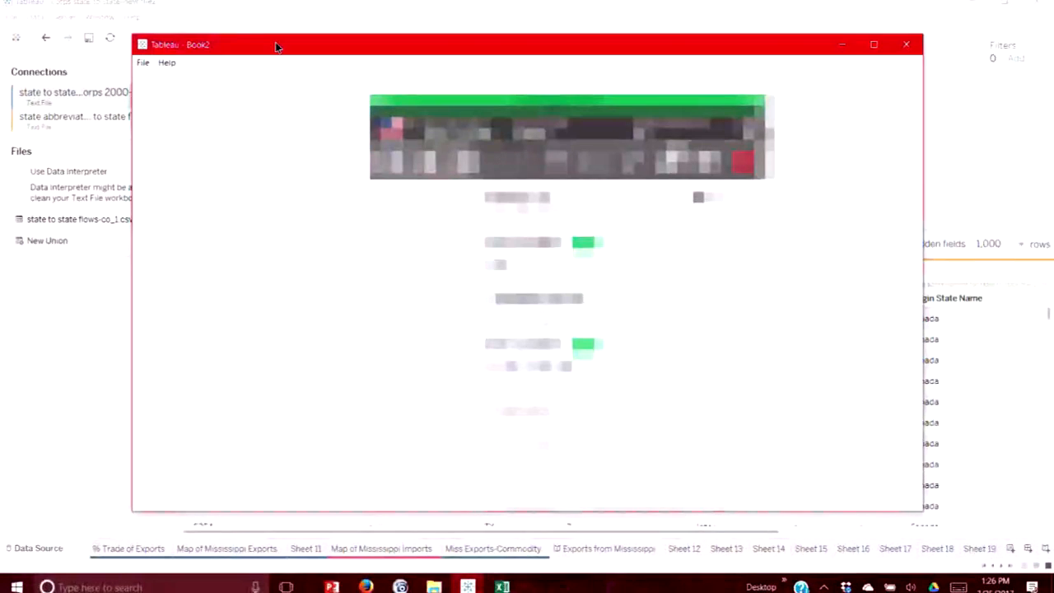
click(873, 43)
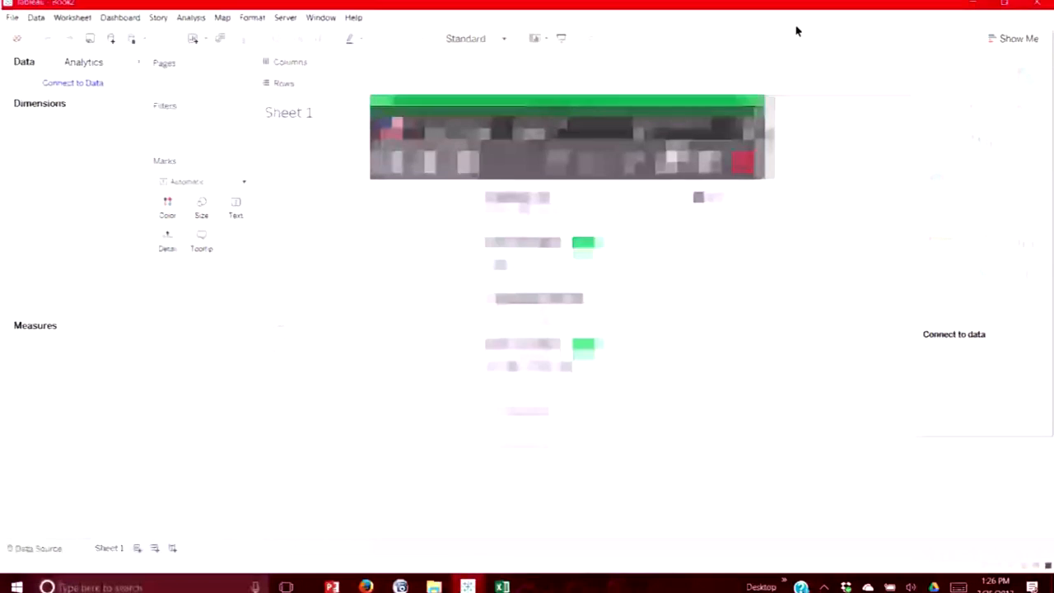
click(38, 18)
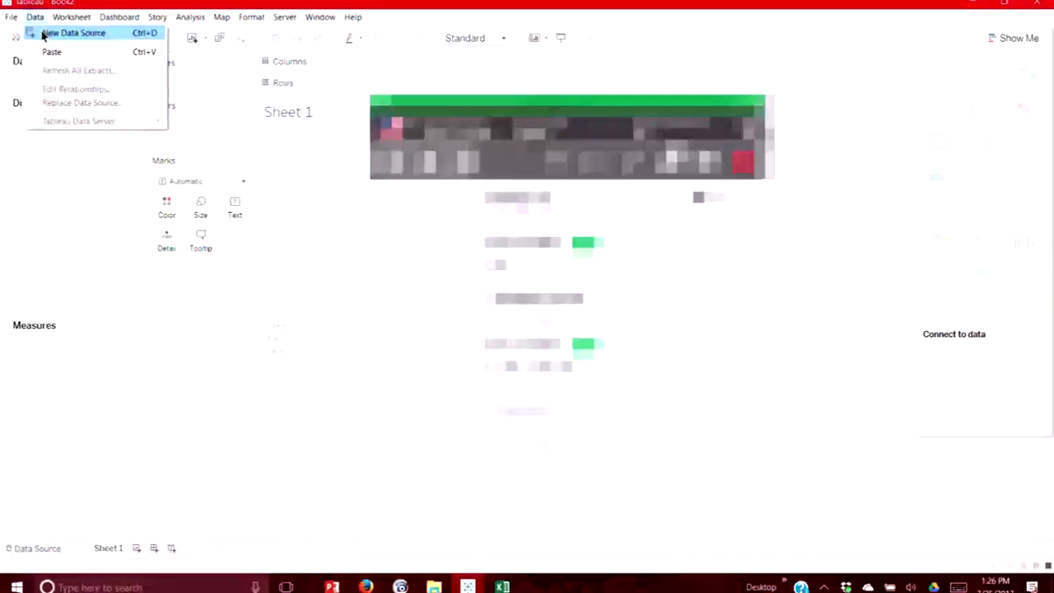
click(42, 35)
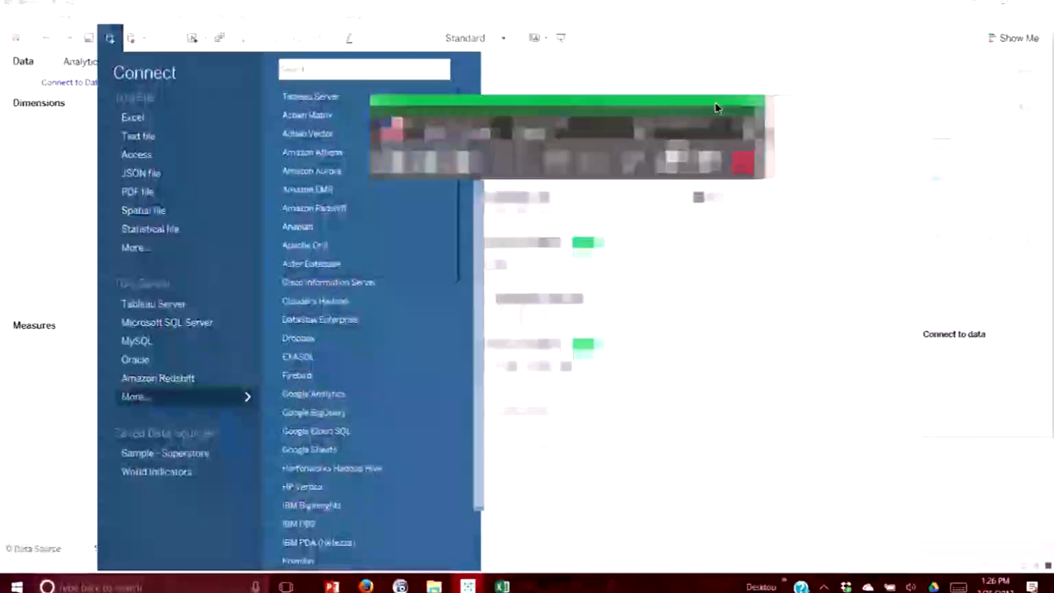
click(739, 107)
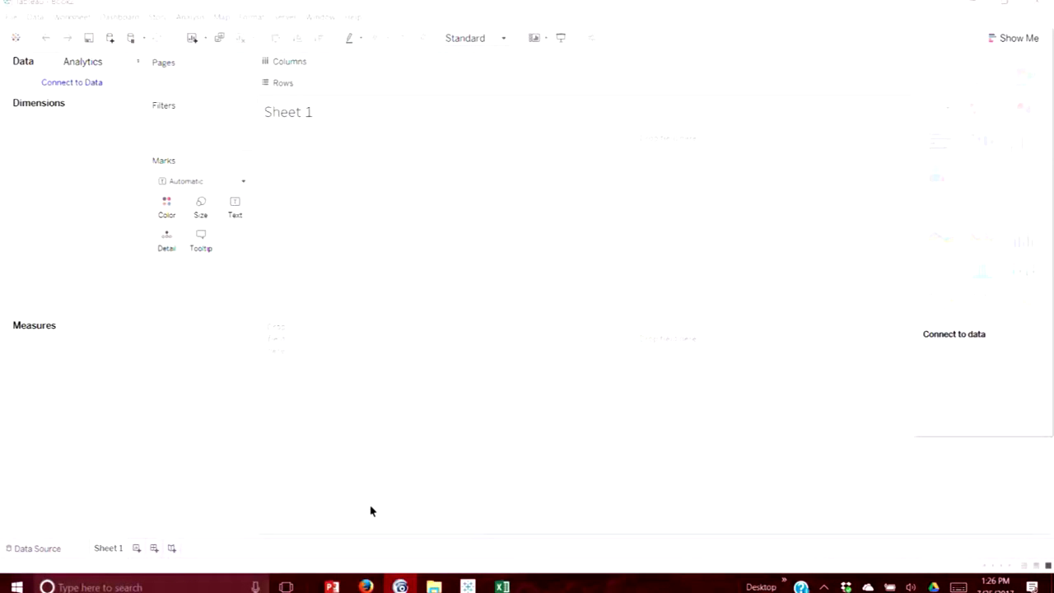
Examine the server connectors available for a new data source and the Oracle connection form, and close them without connecting.
click(36, 17)
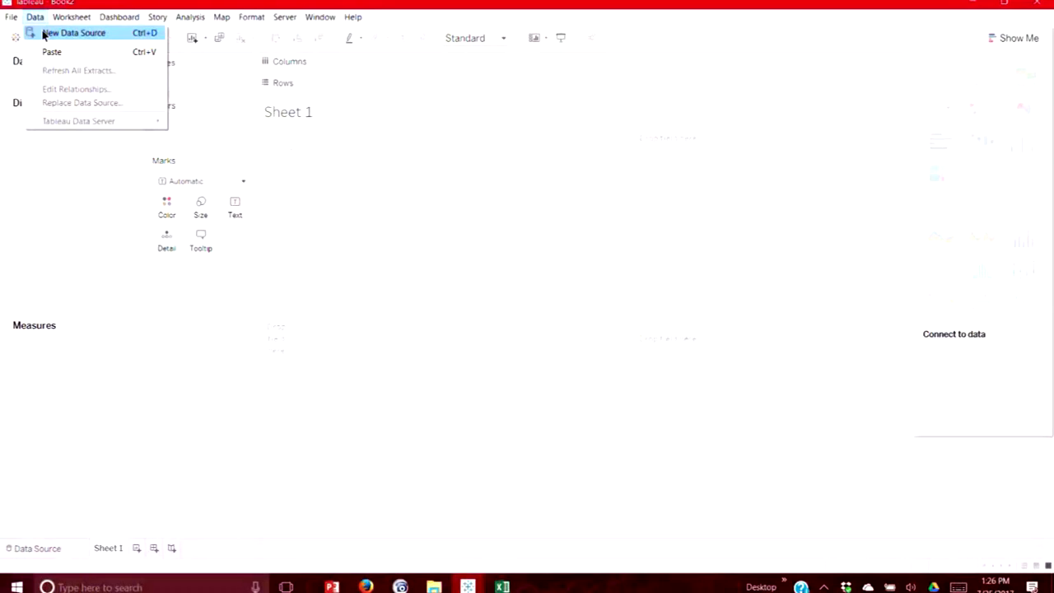
click(43, 33)
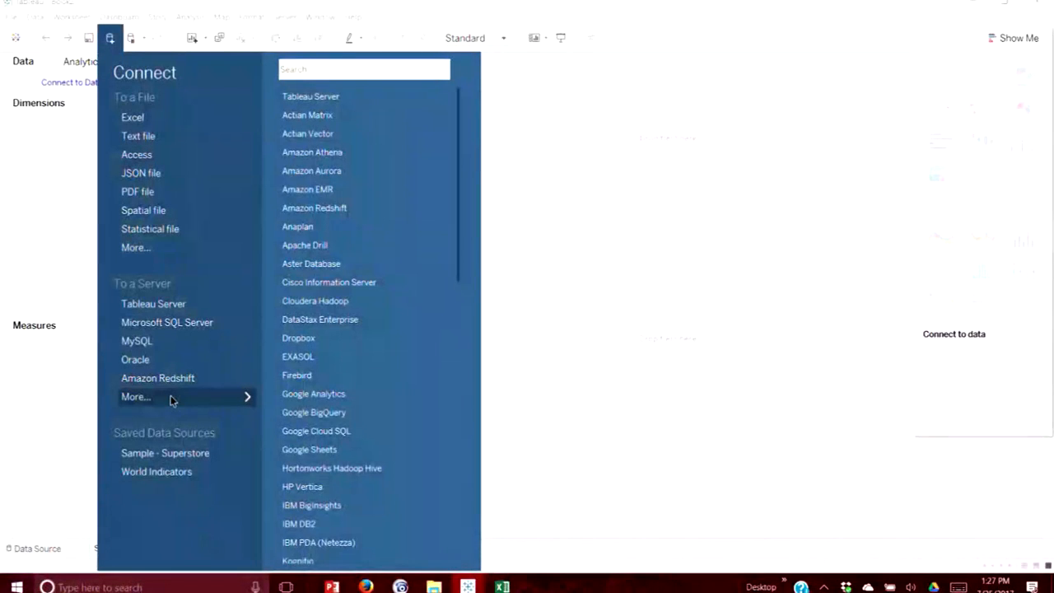
click(246, 399)
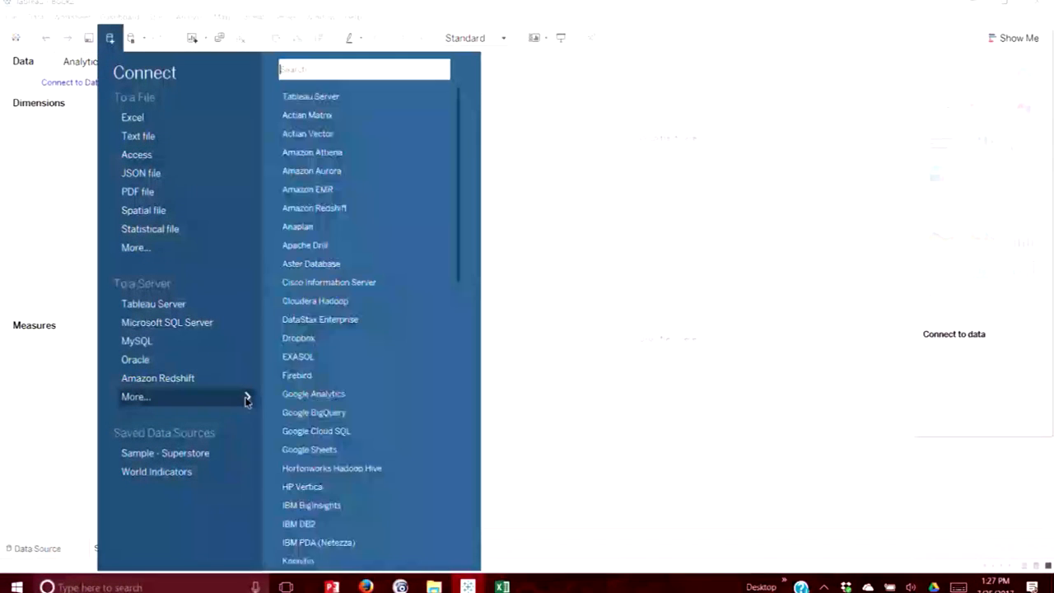
scroll(383, 313, down, 6)
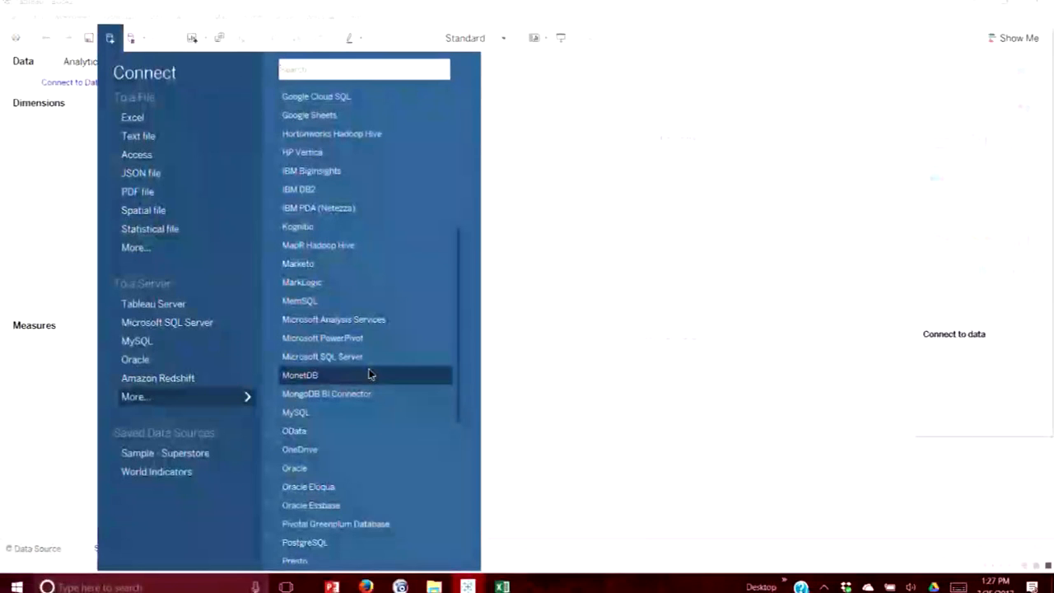
scroll(369, 373, down, 1)
scroll(368, 370, up, 1)
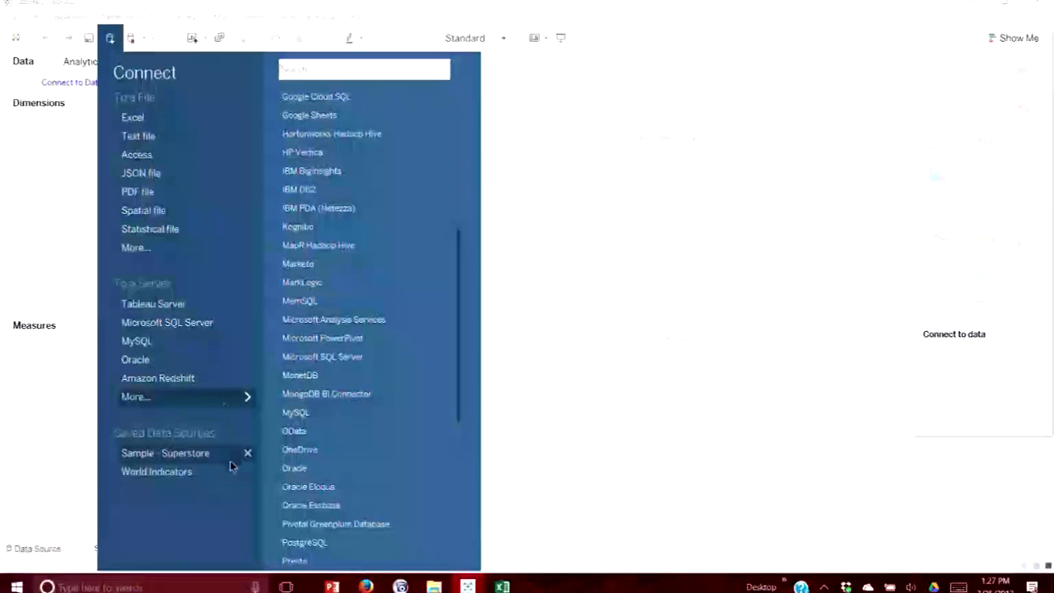
click(162, 358)
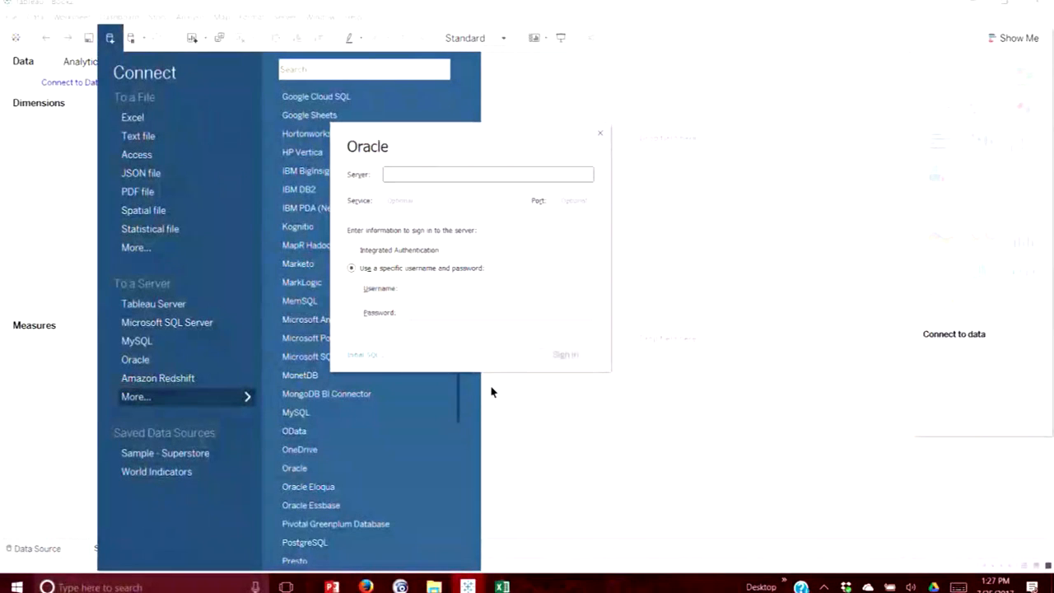
click(600, 135)
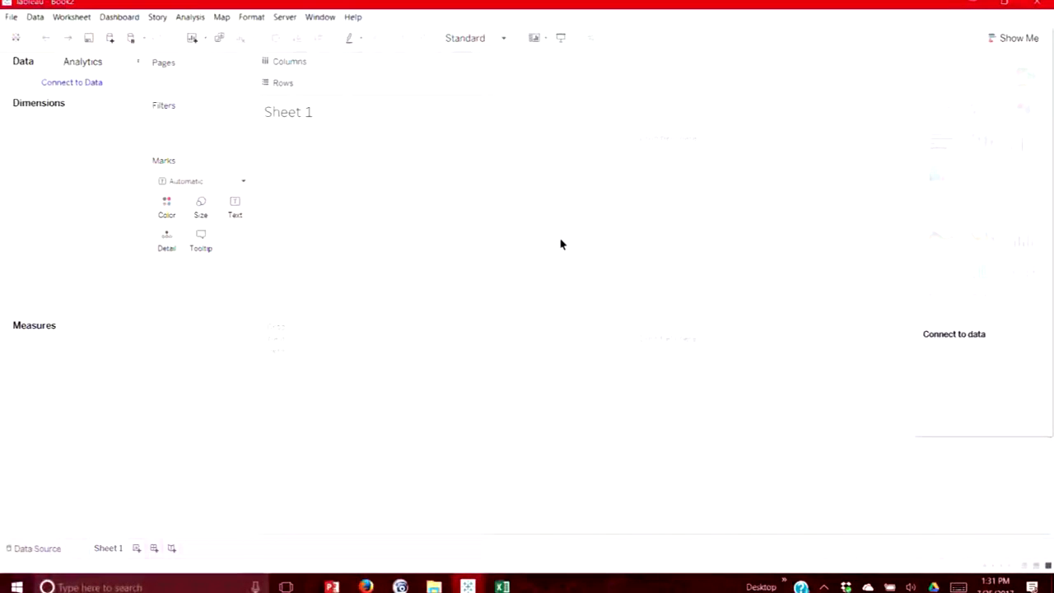
Create another new workbook and open the saved workbook corps state to state-new file2.
click(562, 239)
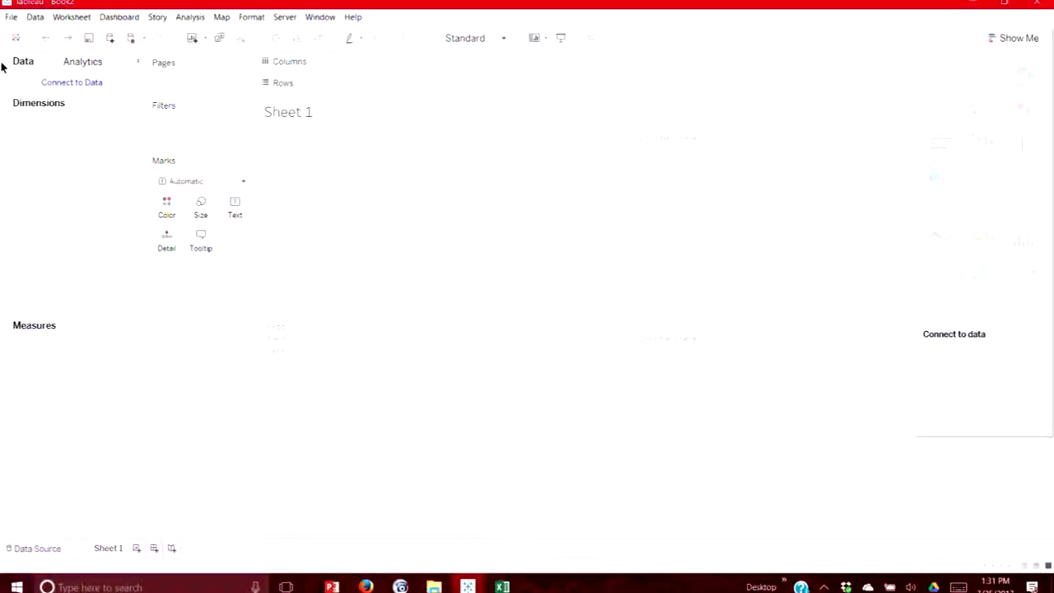
click(10, 17)
click(18, 32)
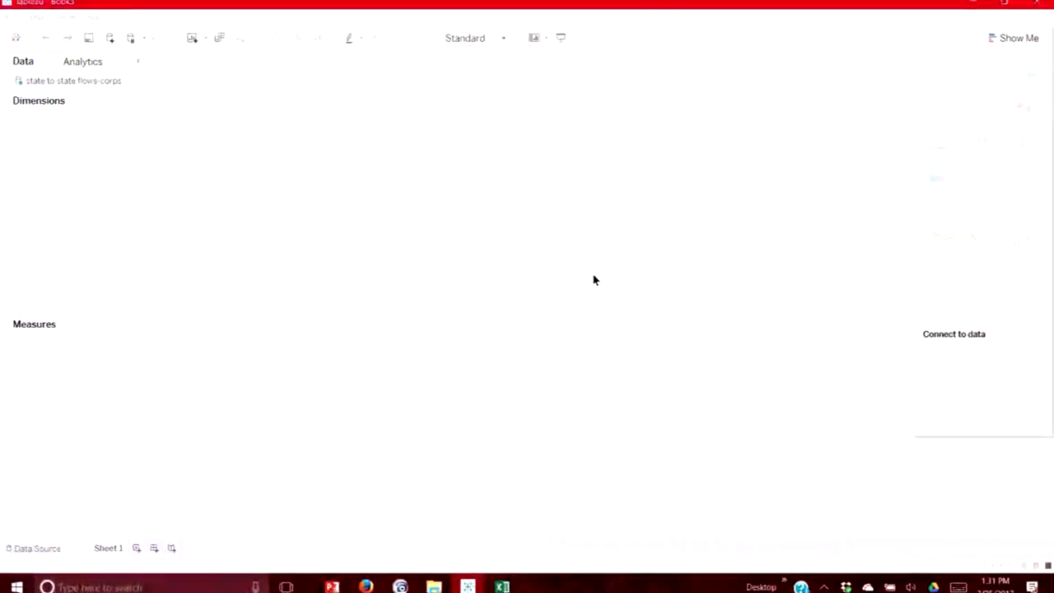
click(10, 19)
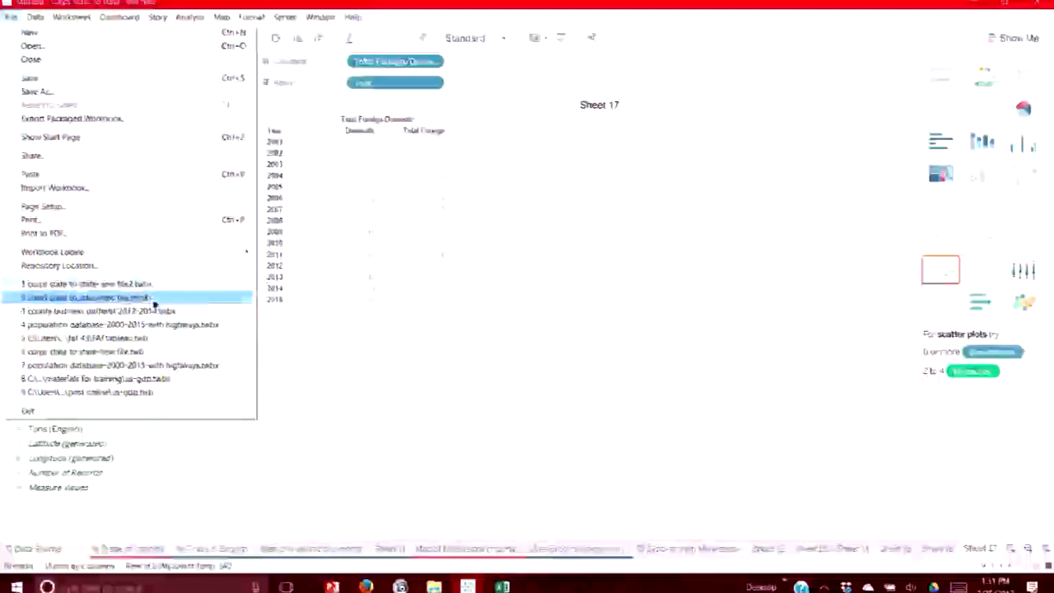
click(83, 297)
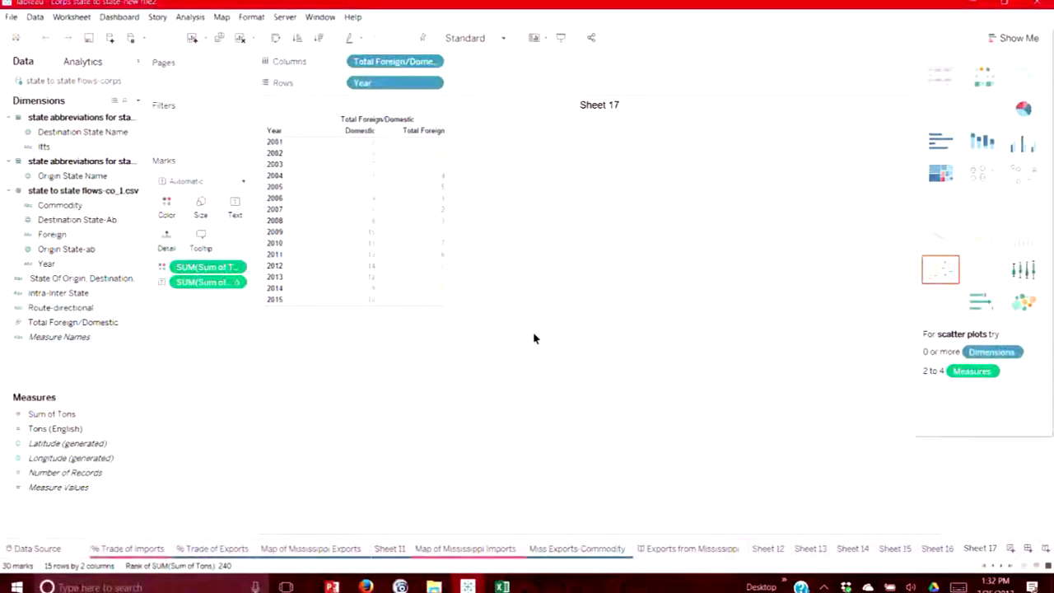
Close the current workbook and reopen corps state to state-new file2 from the recent workbooks on the start page.
click(8, 16)
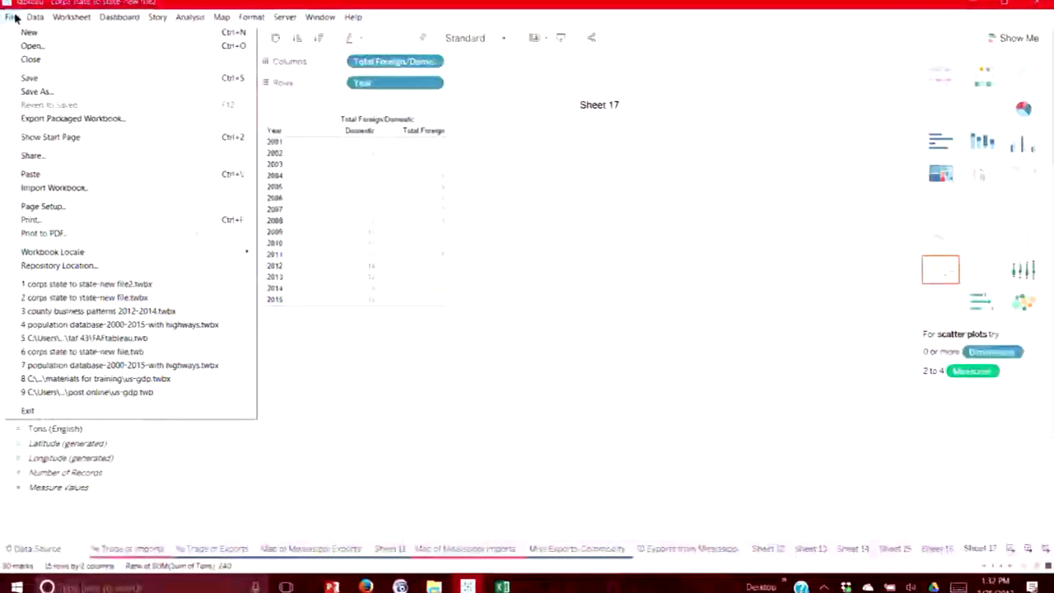
click(11, 60)
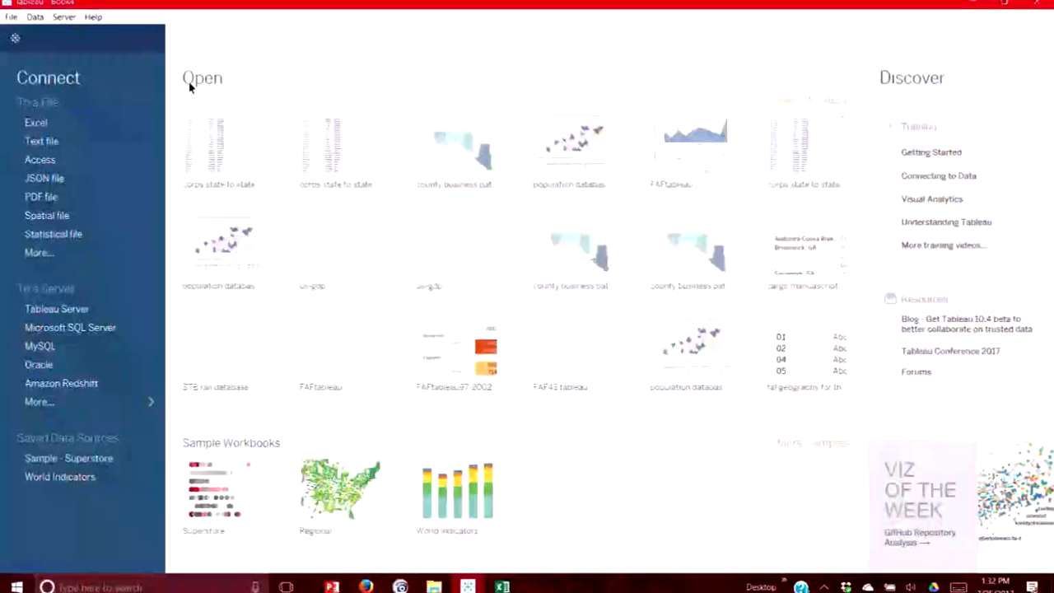
click(234, 153)
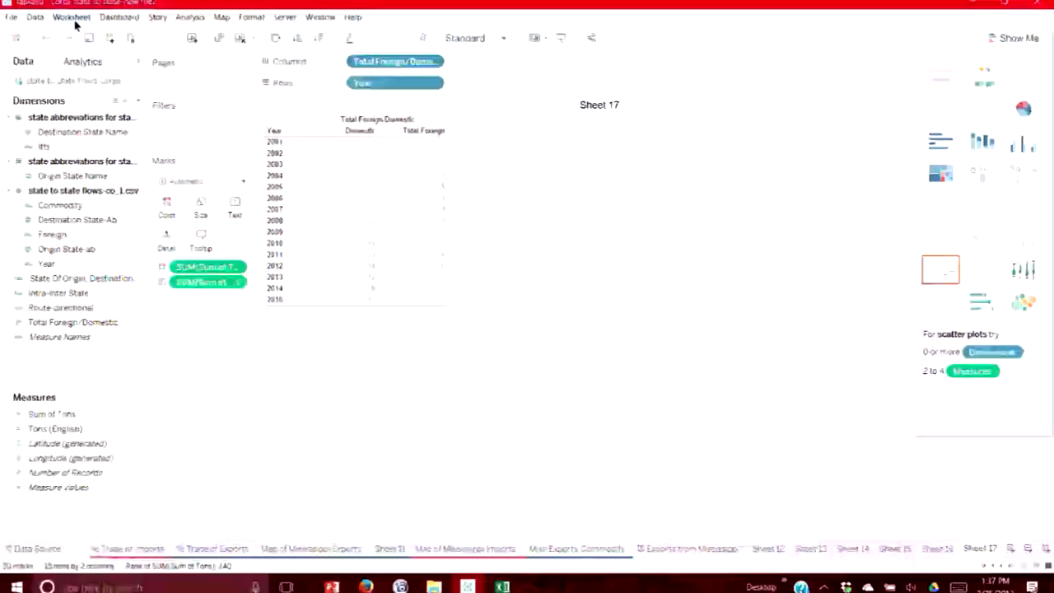
Review the file and worksheet commands and hide the Filters shelf on Sheet 17.
click(12, 17)
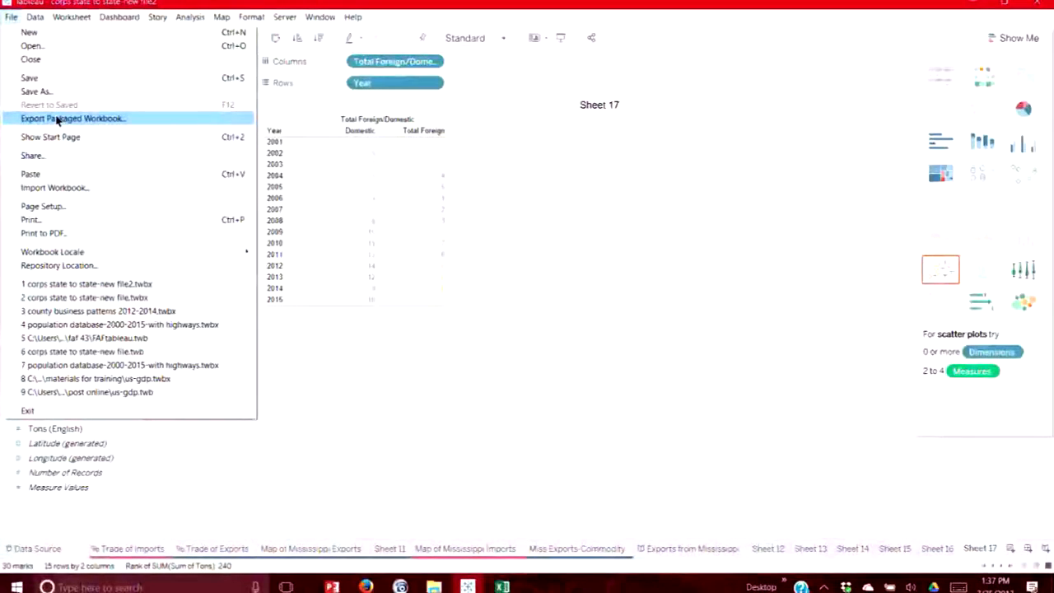
mouse_move(43, 18)
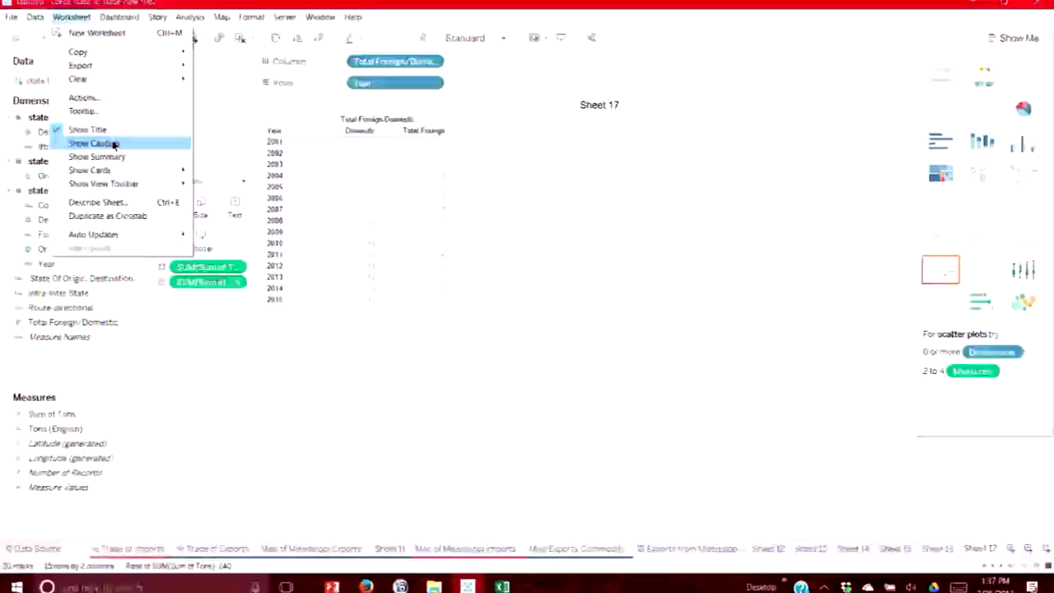
mouse_move(118, 170)
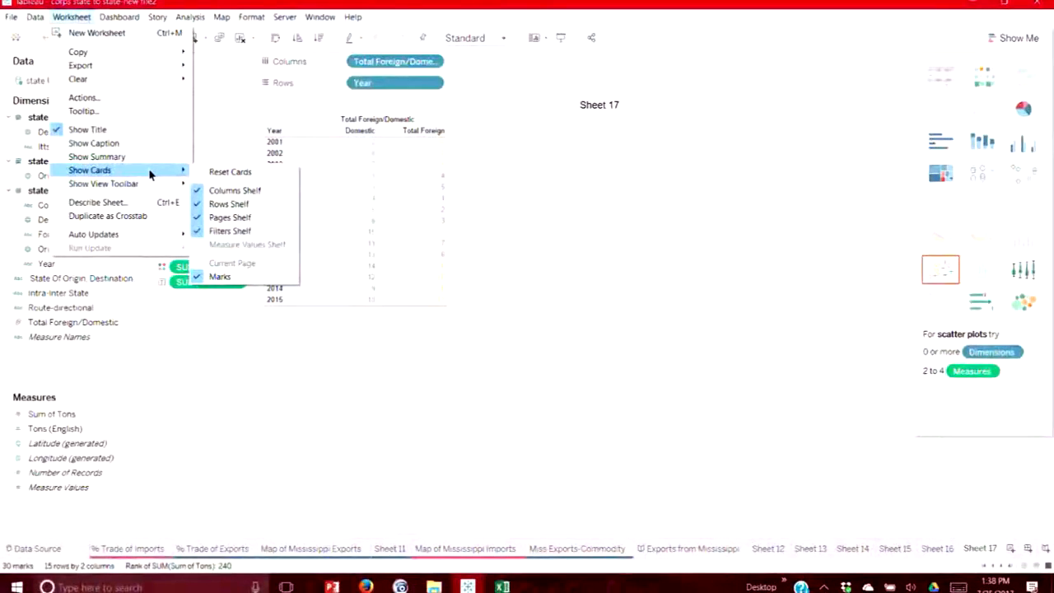
click(247, 232)
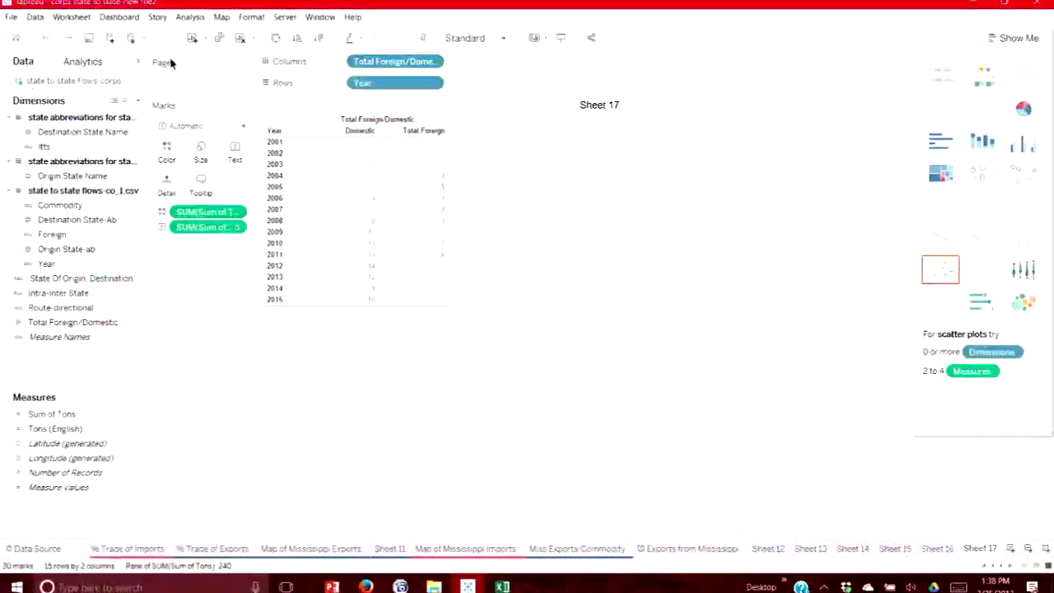
Show the Filters shelf on Sheet 17 again.
click(71, 17)
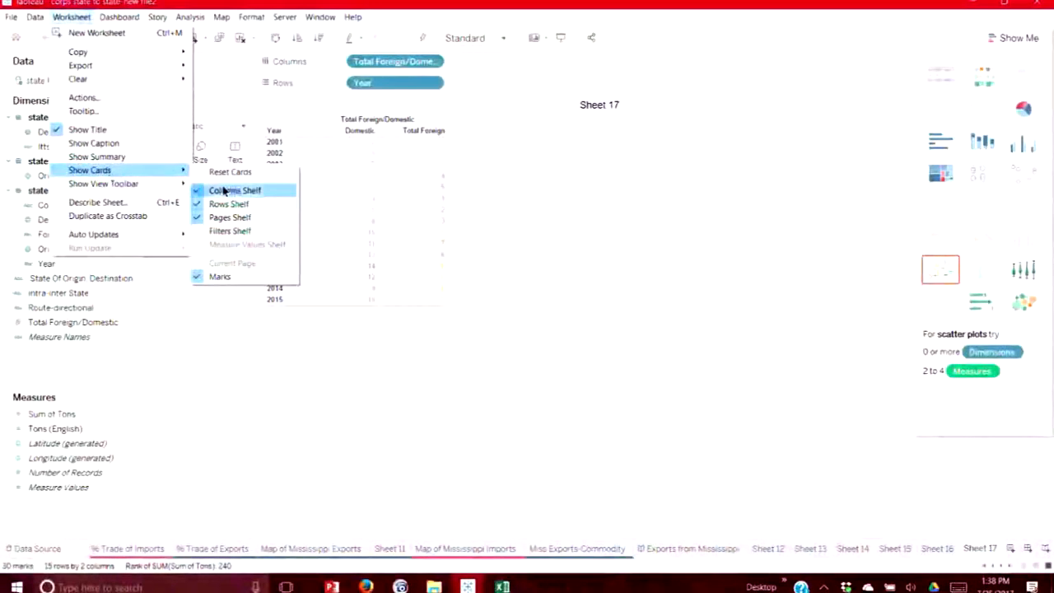
click(224, 232)
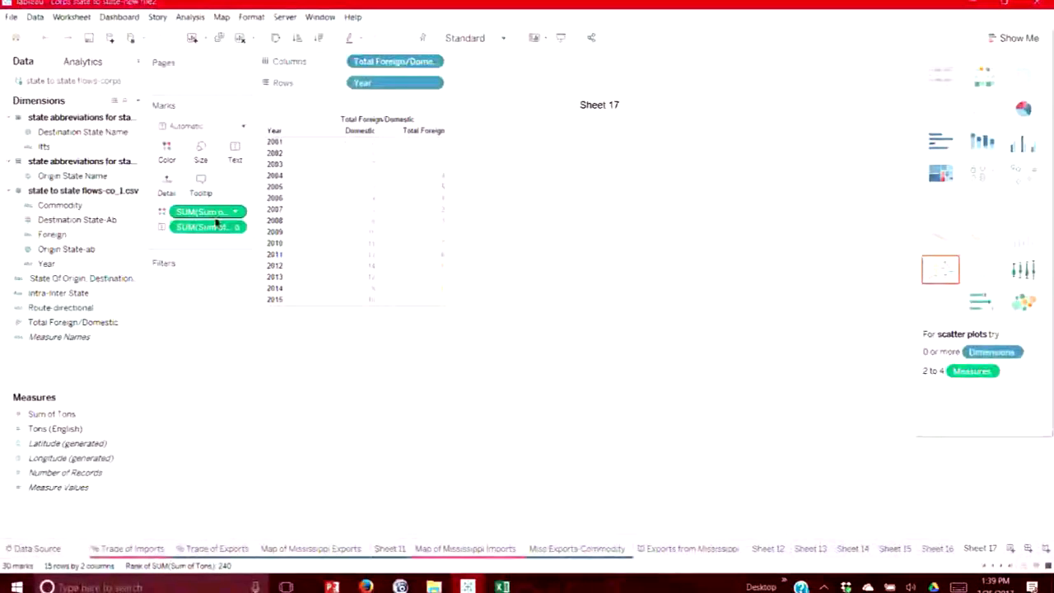
Review the available dashboard, story, analysis, map, format, server and window commands.
click(121, 17)
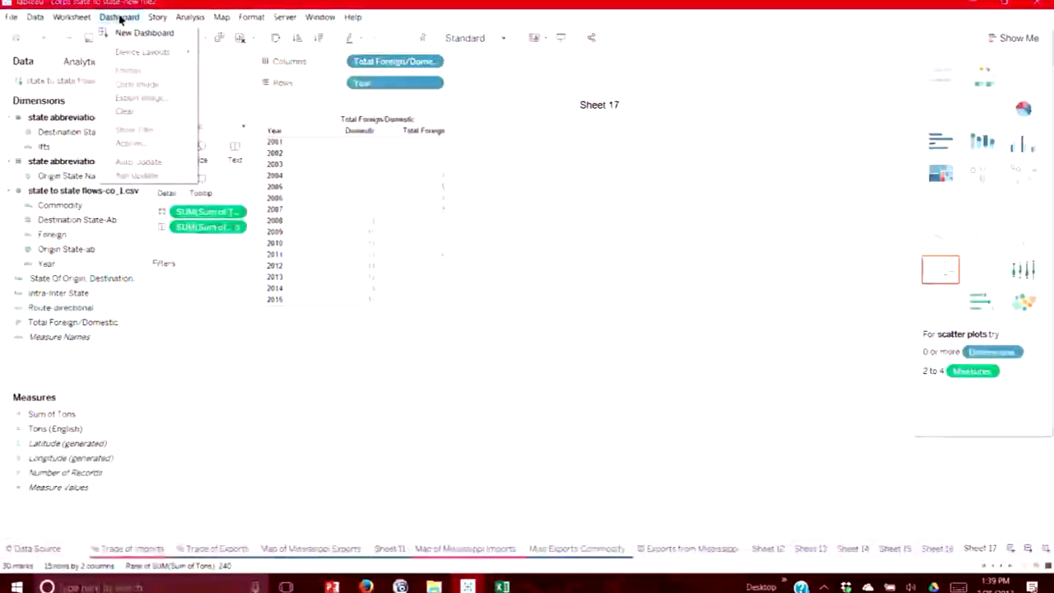
click(161, 21)
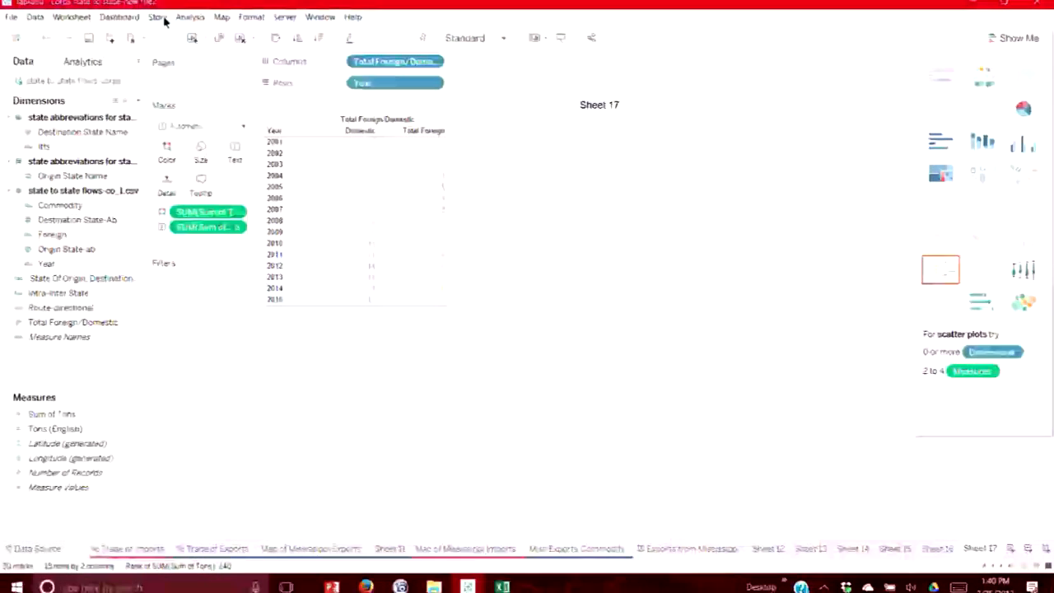
click(194, 23)
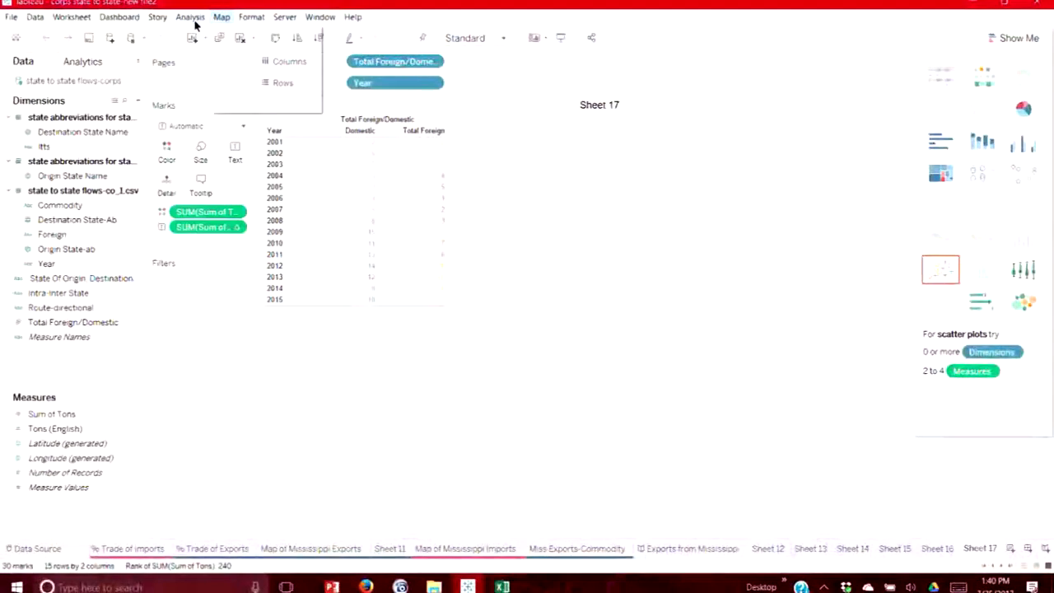
mouse_move(222, 16)
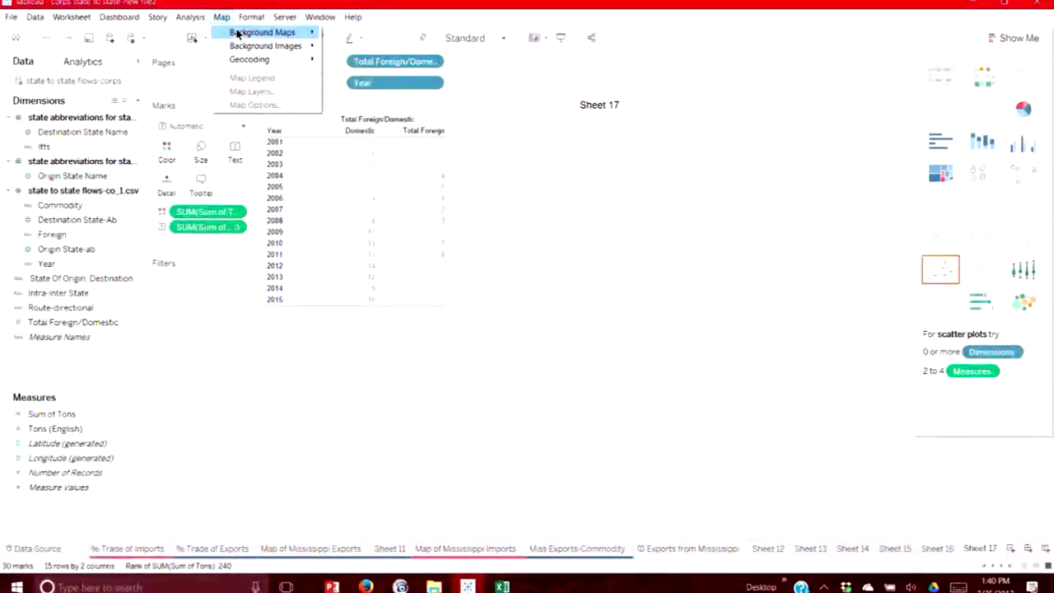
mouse_move(237, 33)
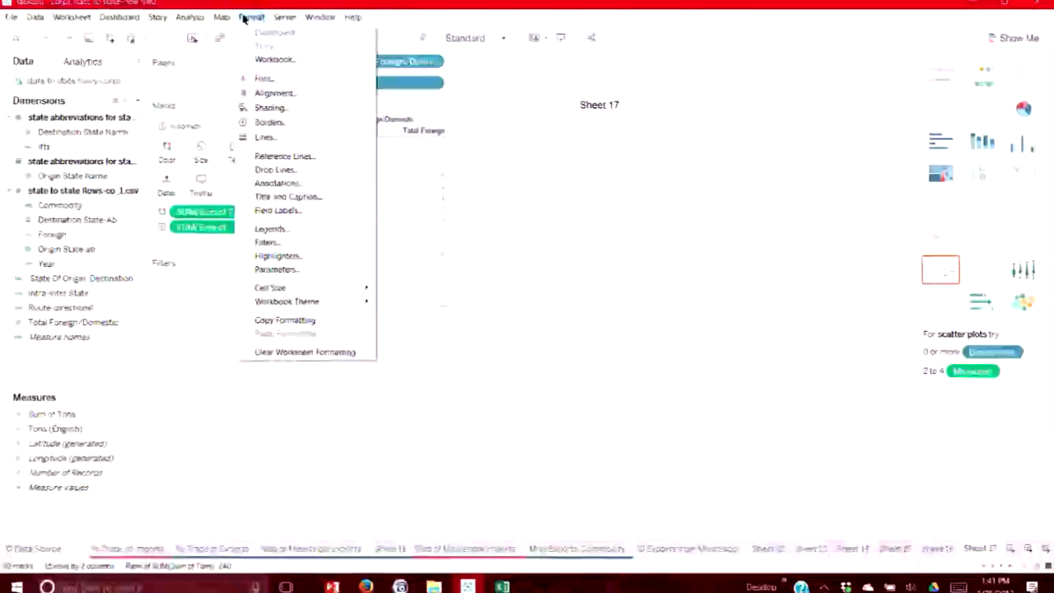
mouse_move(325, 17)
mouse_move(290, 18)
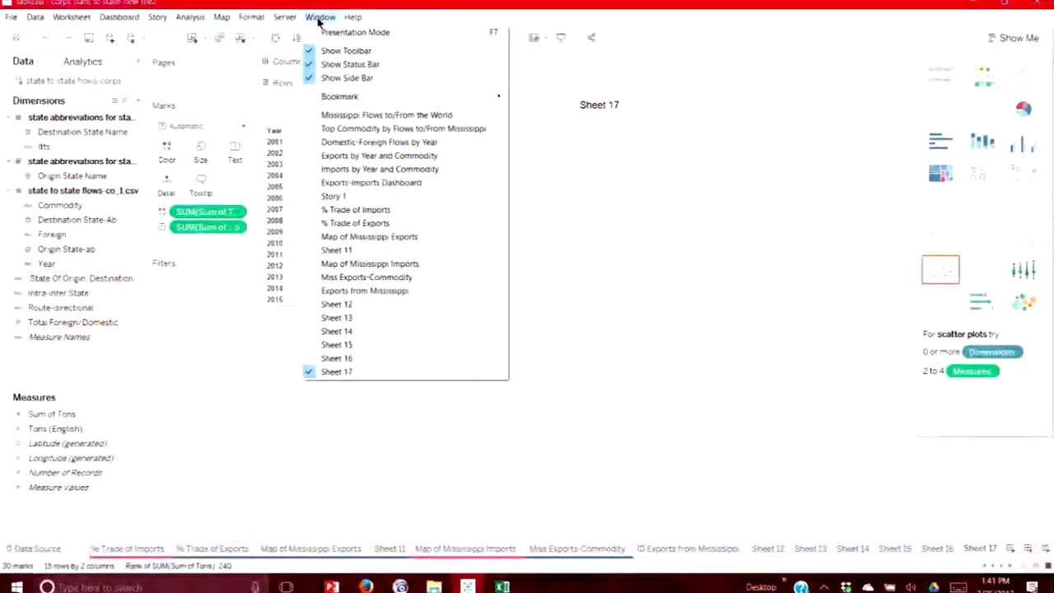
View the workbook in presentation mode, stepping backward from Sheet 17 to % Trade of Exports, and exit the mode.
click(328, 32)
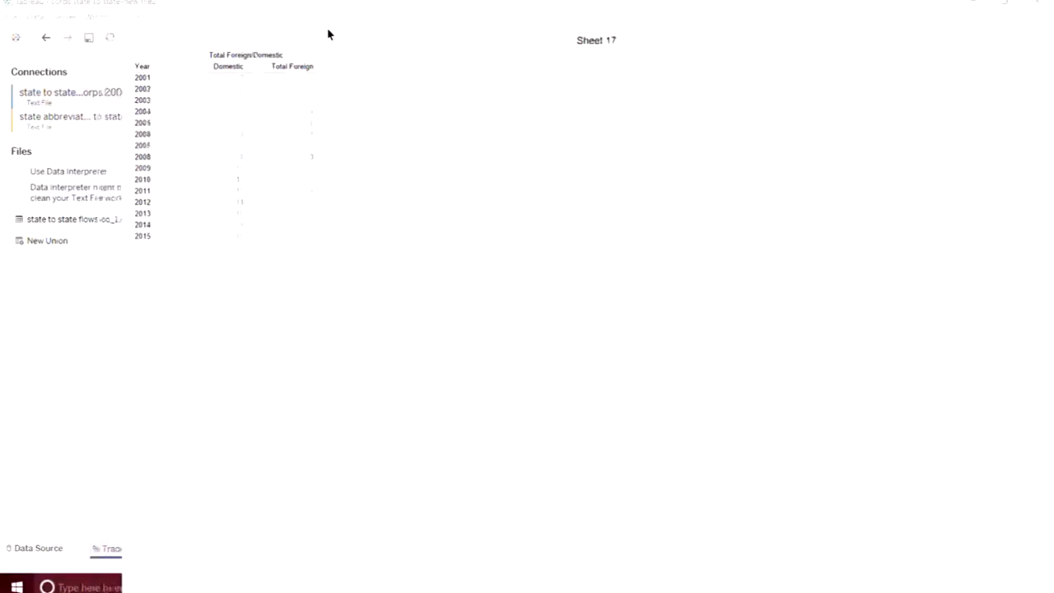
key(Left)
key(Left)
key(Left)
key(Left)
key(Left)
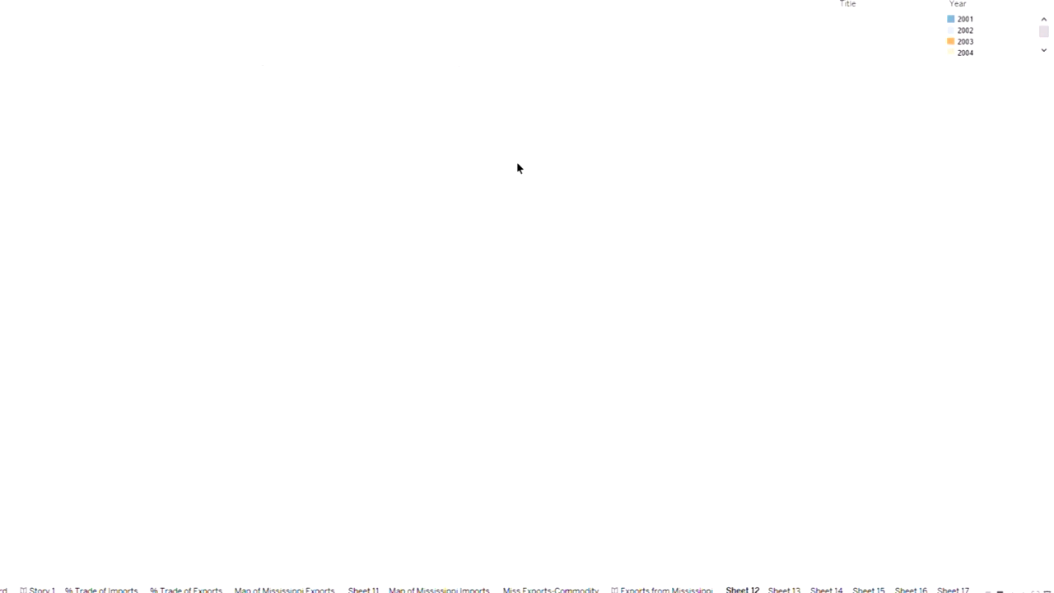
key(Left)
key(Left)
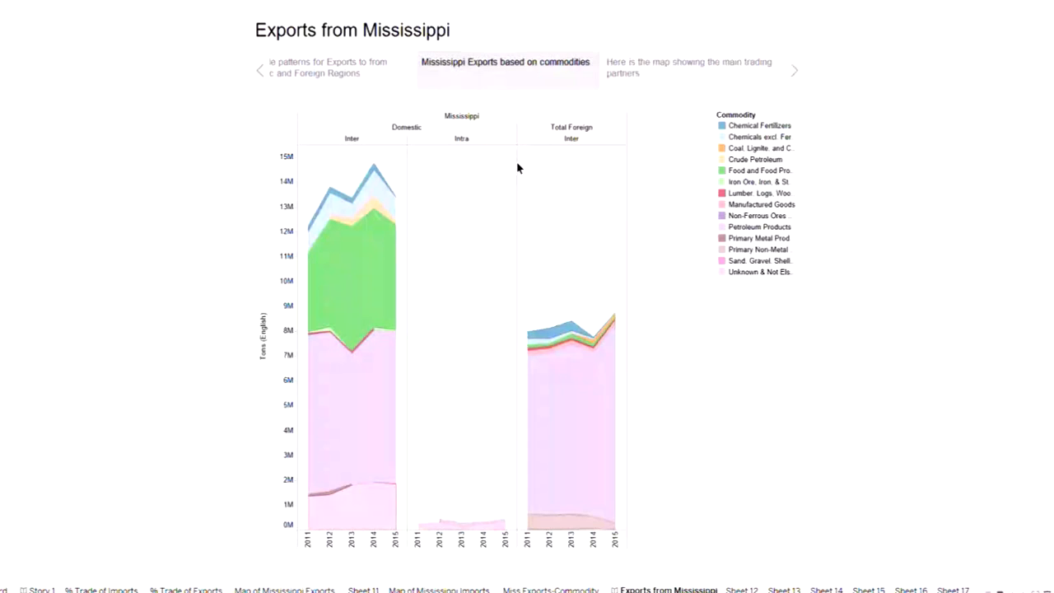
key(Left)
key(Left)
key(Left)
key(Left)
key(Left)
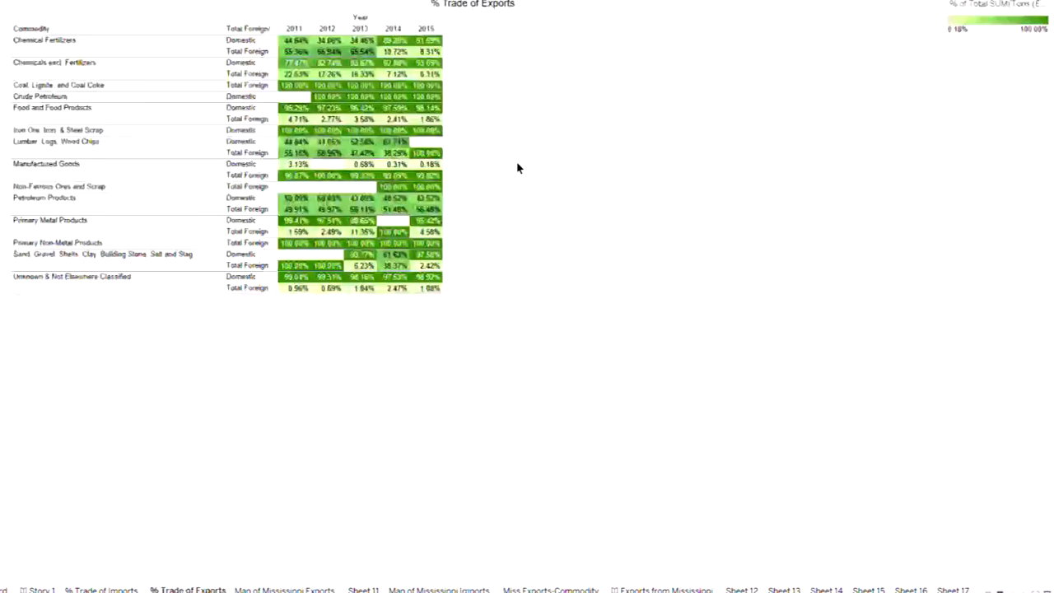
key(Escape)
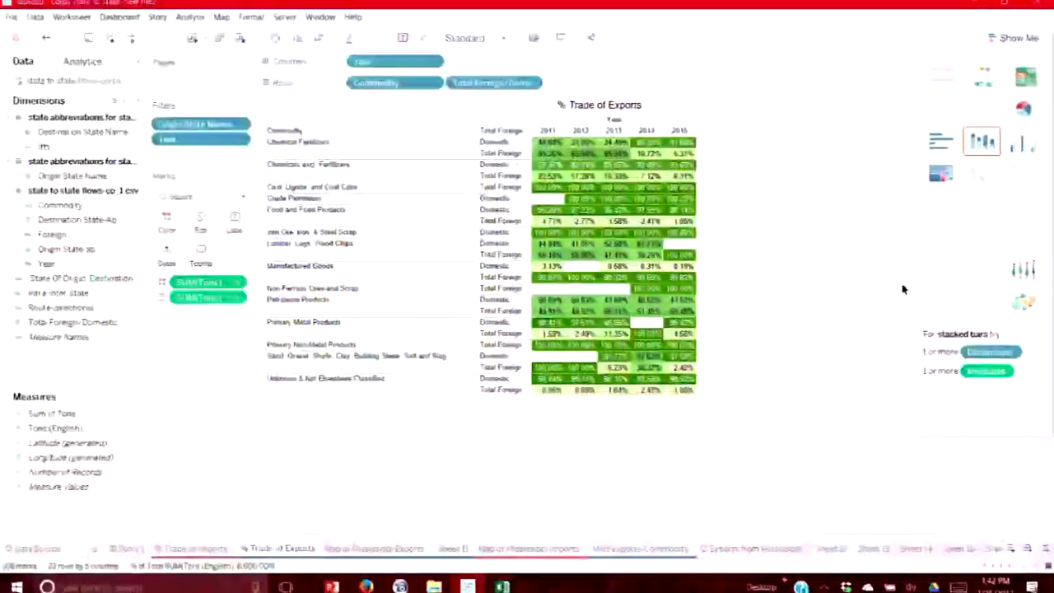
Switch to the Mississippi Flows to/From the World worksheet and hide the chart type suggestions.
click(353, 17)
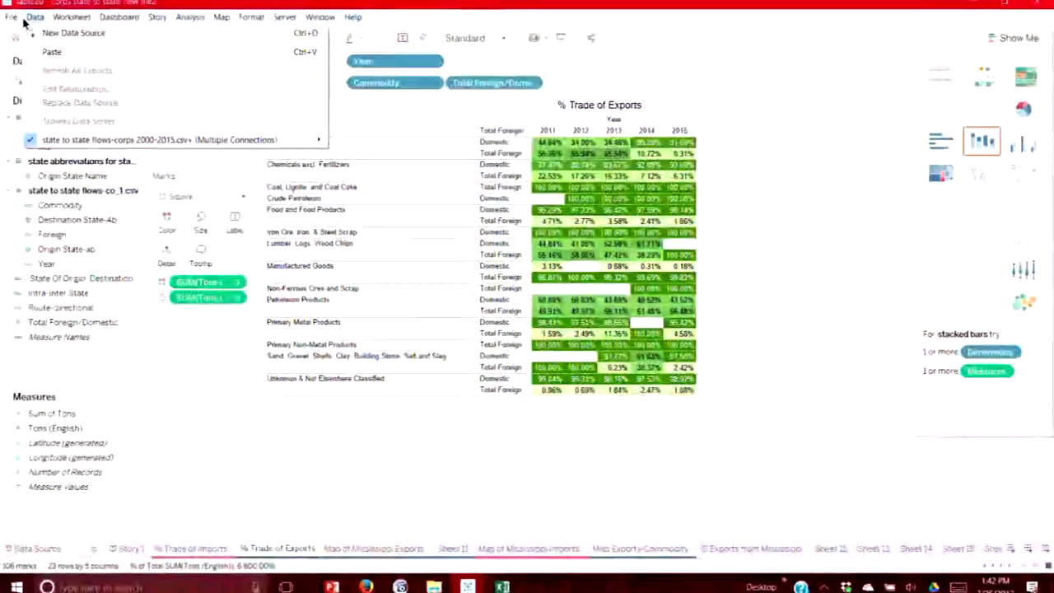
mouse_move(18, 22)
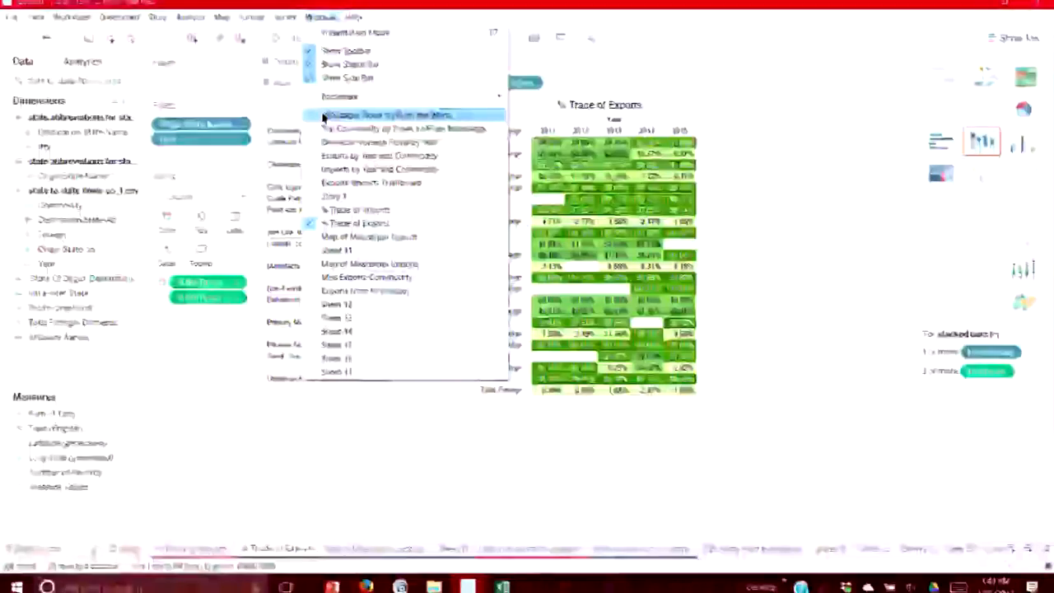
click(323, 117)
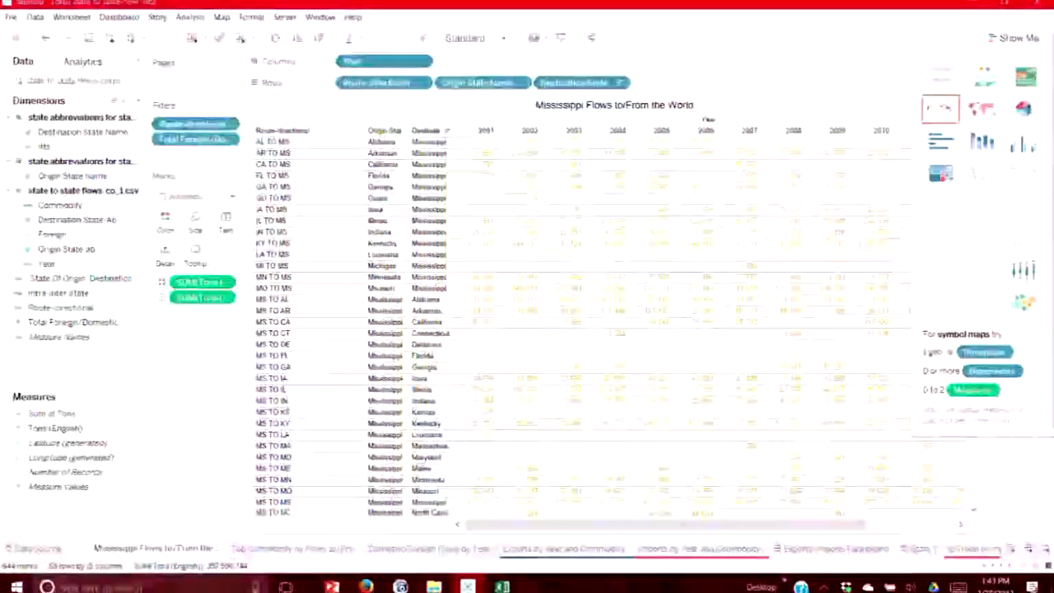
click(1012, 38)
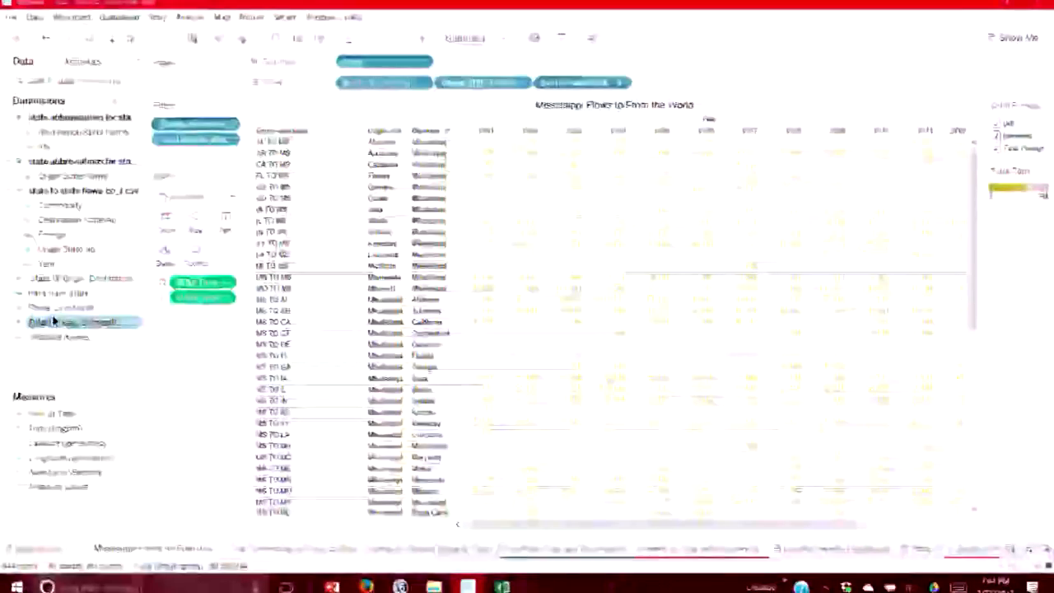
Examine the member fields and separator of the Route-directional combined field and close its definition without changes.
click(69, 309)
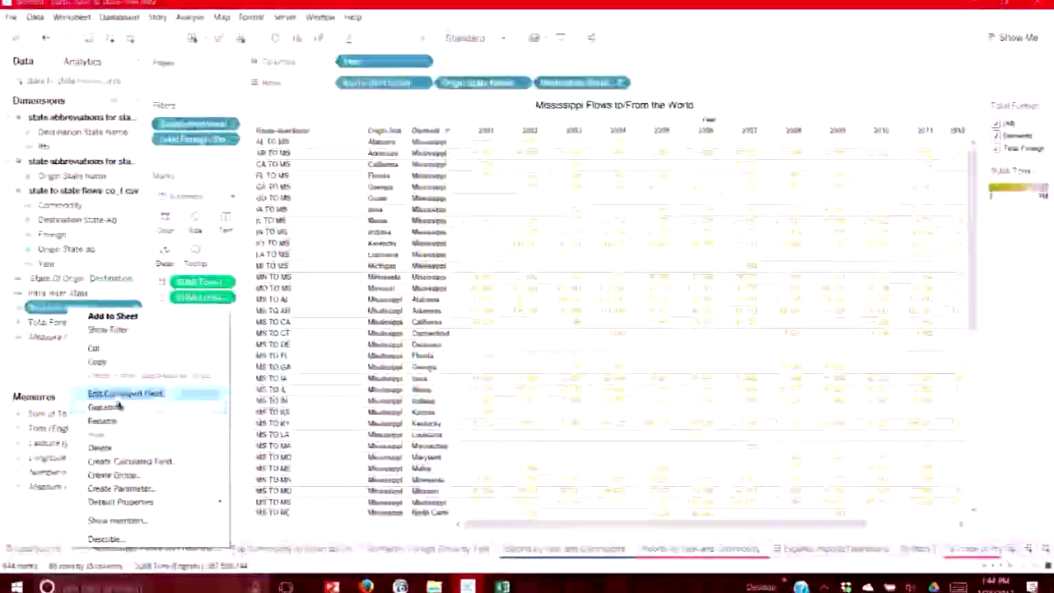
click(124, 395)
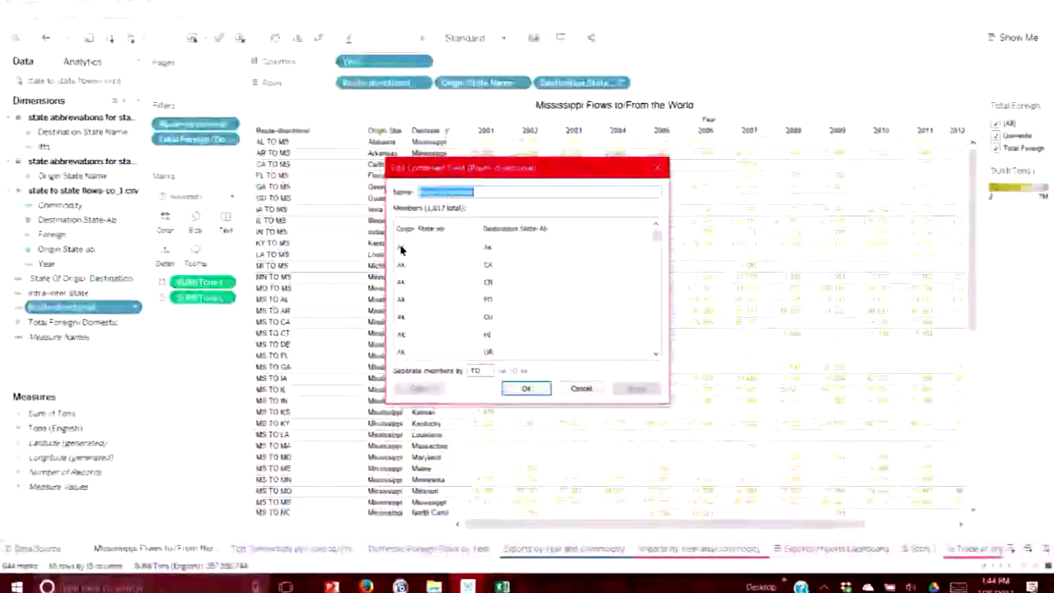
click(581, 393)
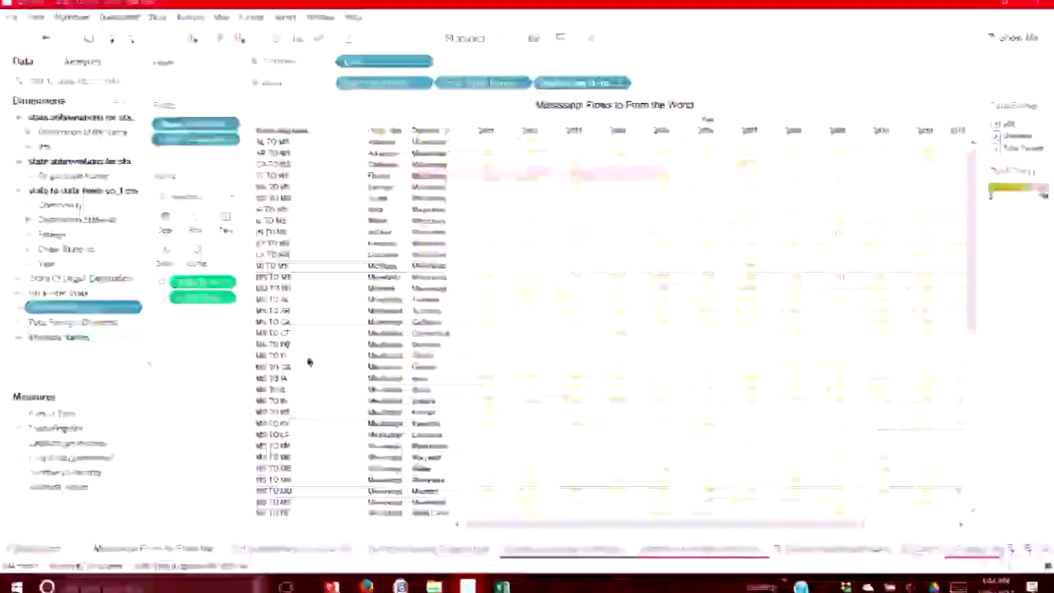
click(134, 308)
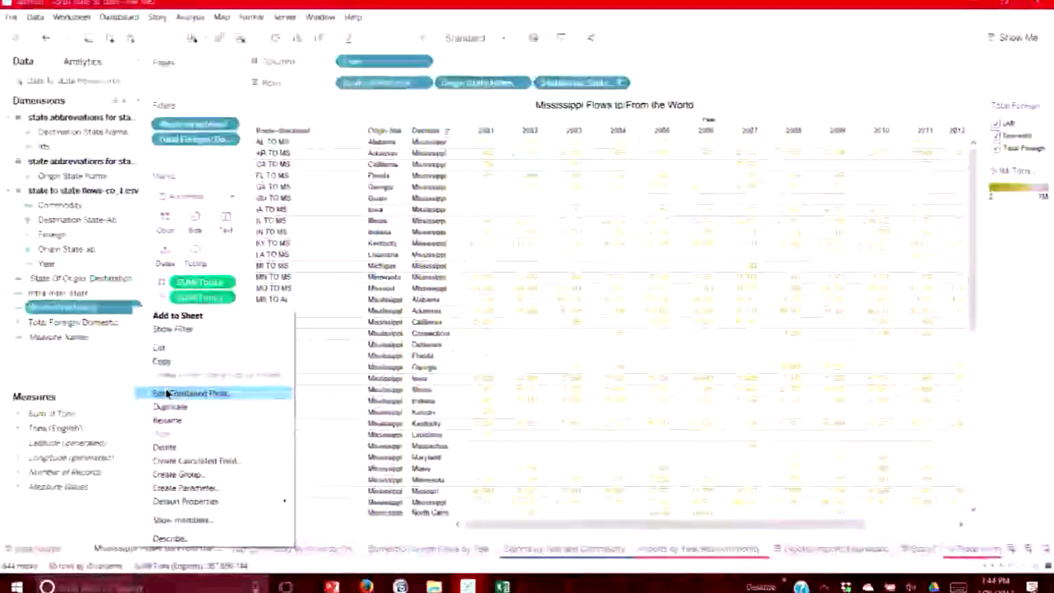
click(20, 313)
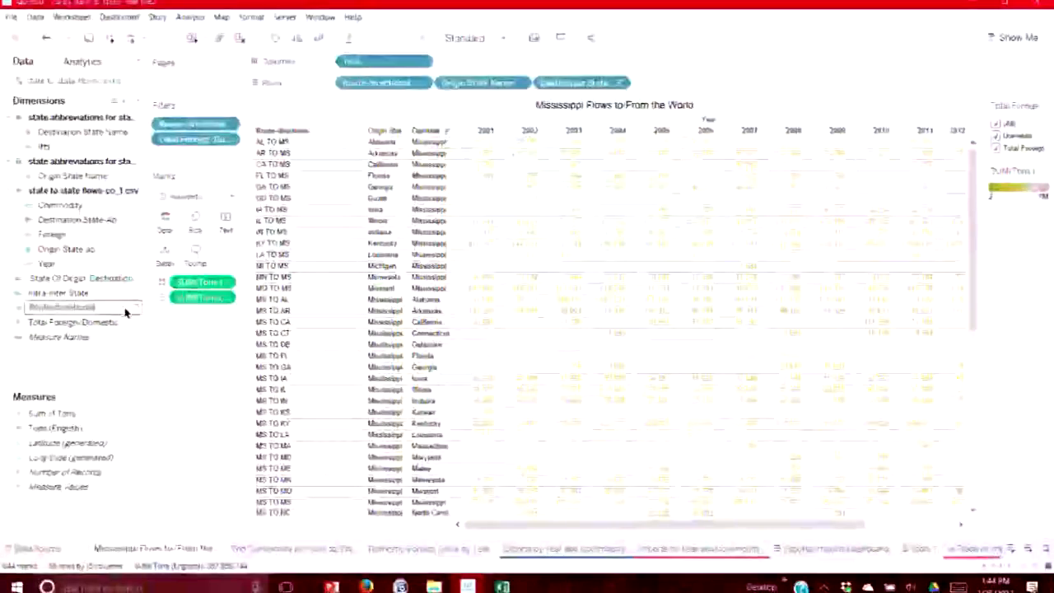
click(112, 322)
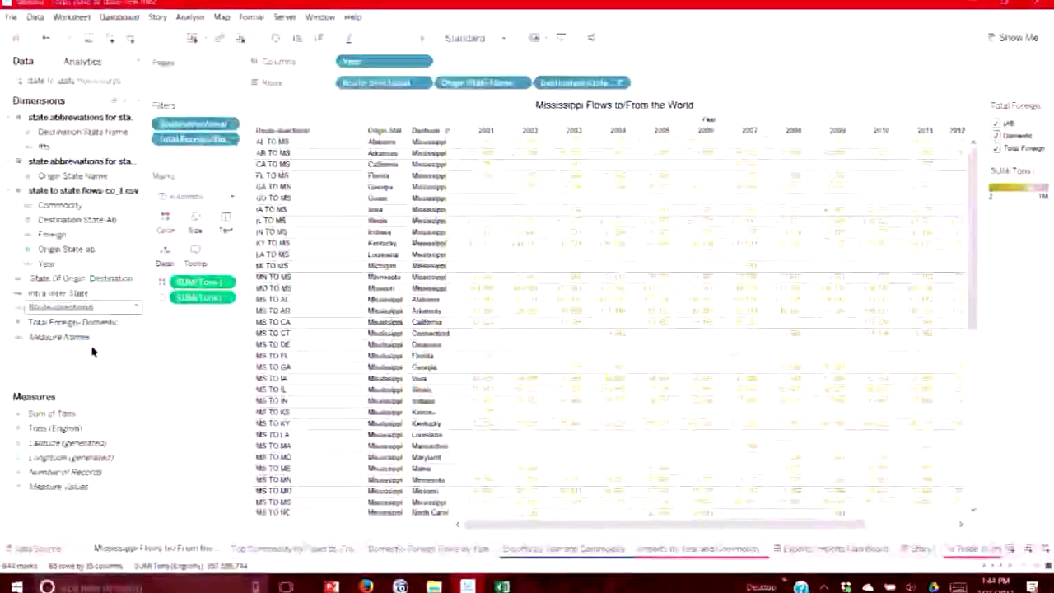
click(65, 307)
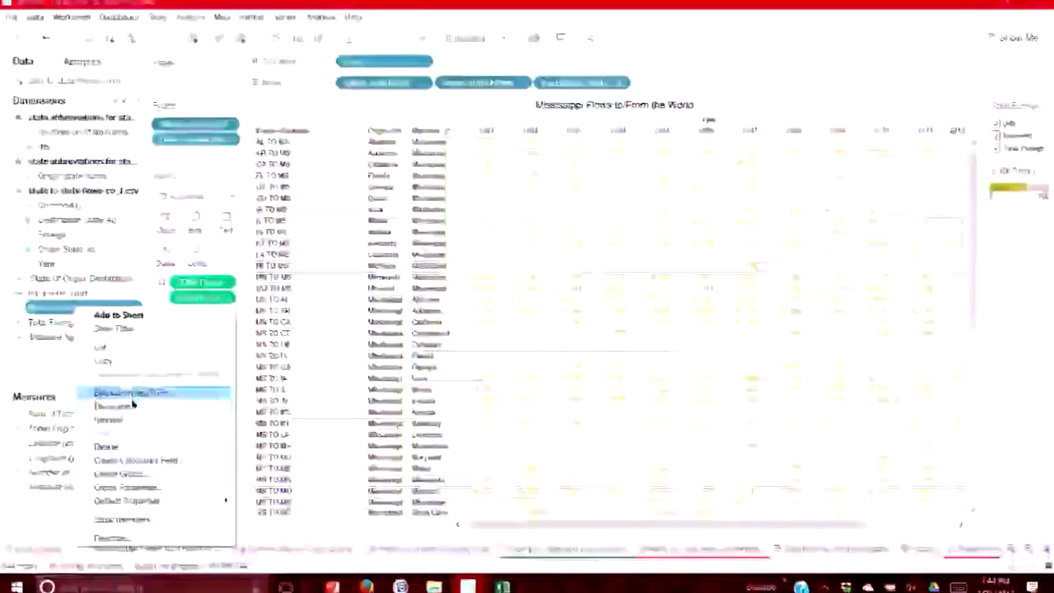
click(126, 463)
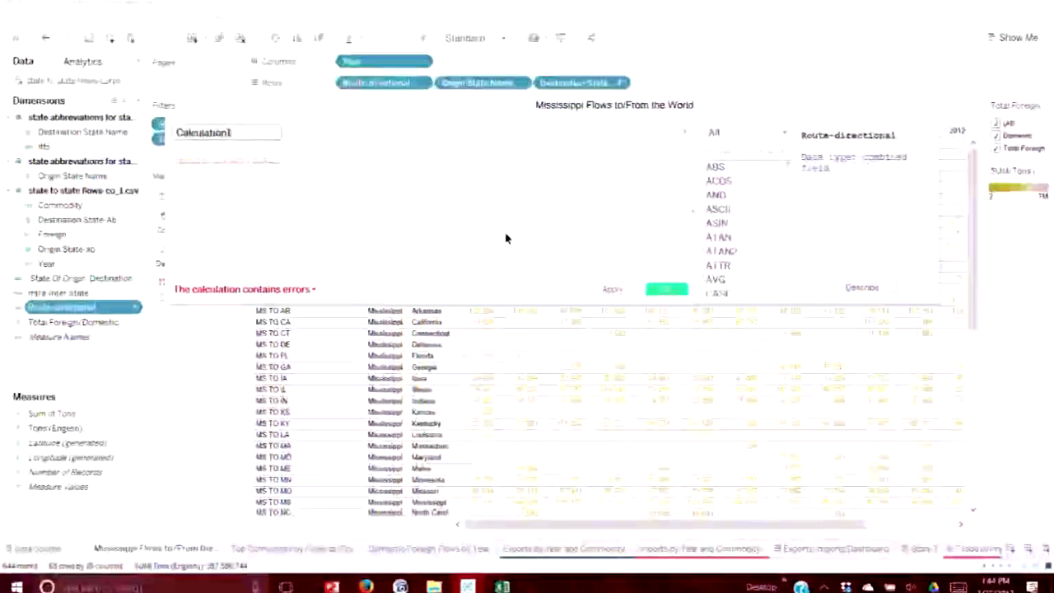
click(684, 133)
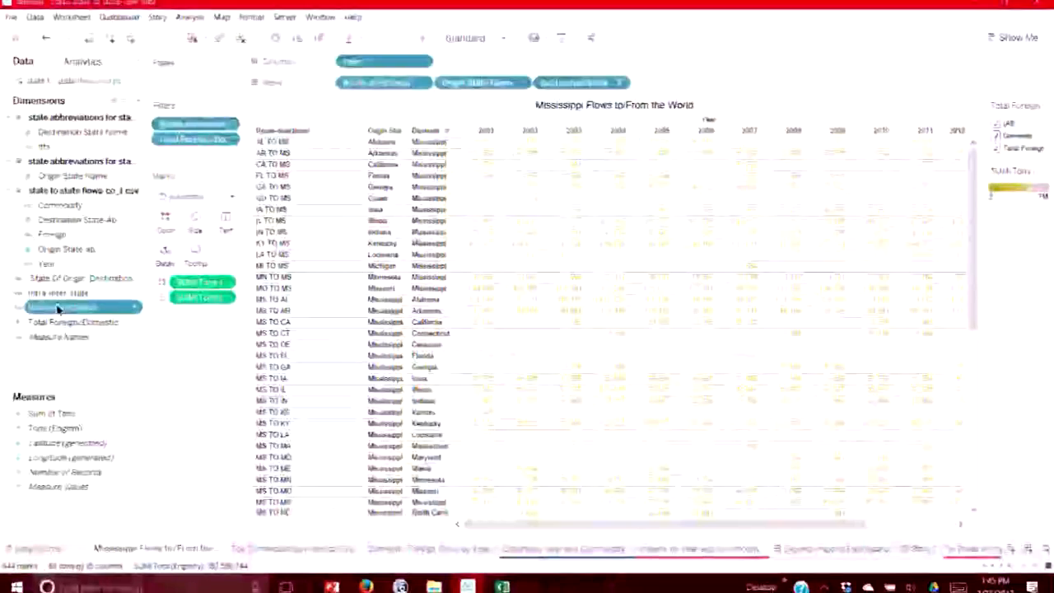
Read the description of the Route-directional field and close it.
right_click(58, 308)
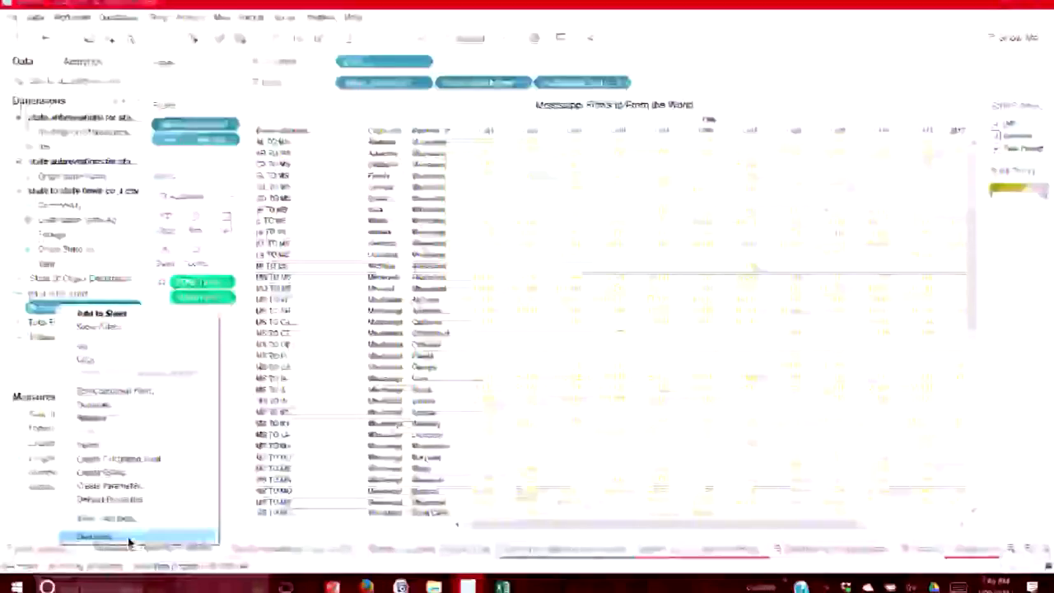
click(130, 534)
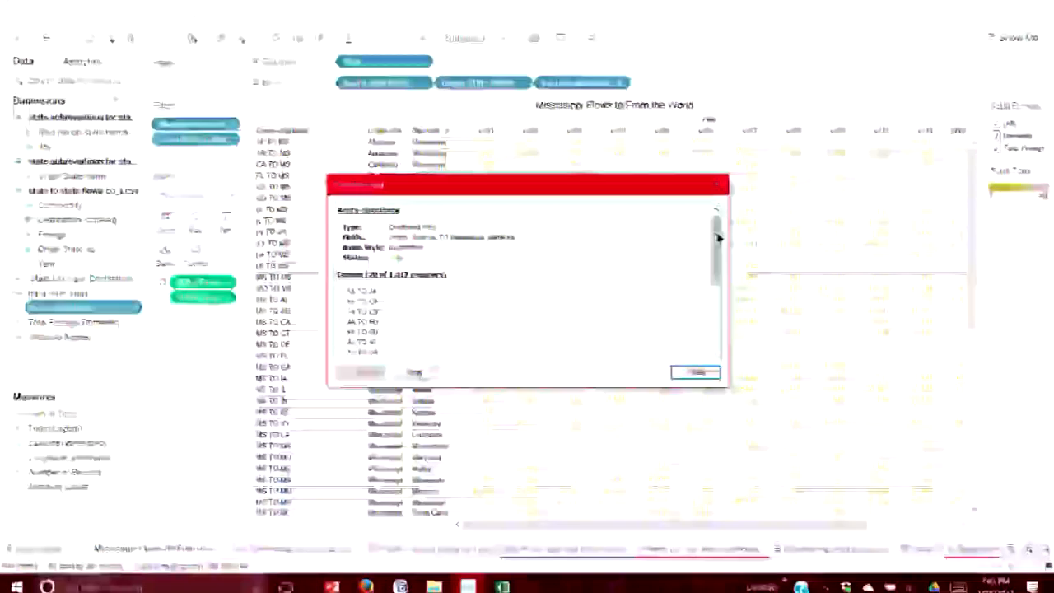
click(695, 372)
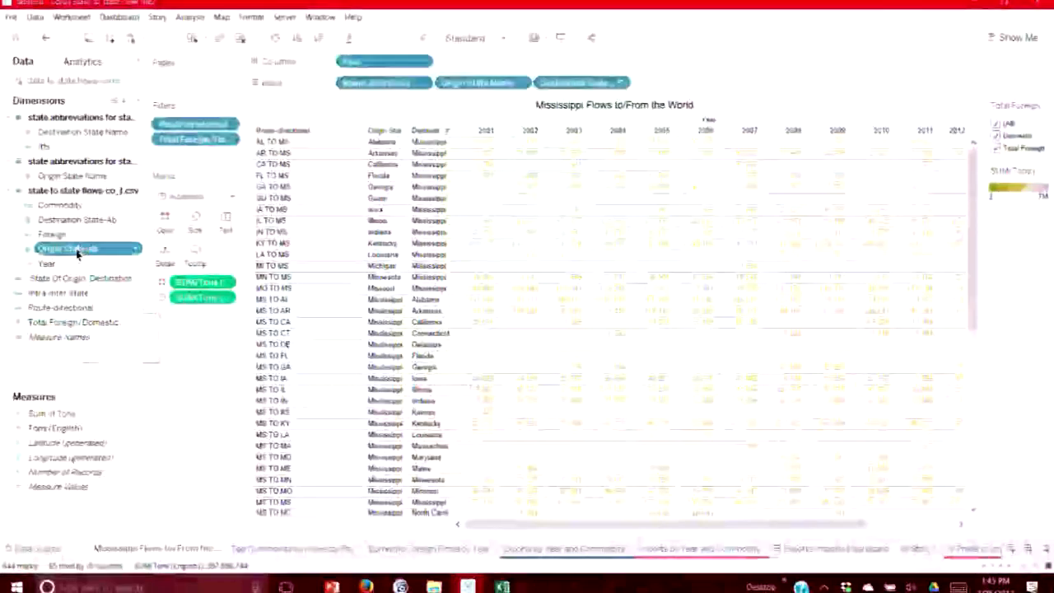
Create a combined field from the Origin State-ab and Destination State-Ab dimensions.
ctrl+click(86, 219)
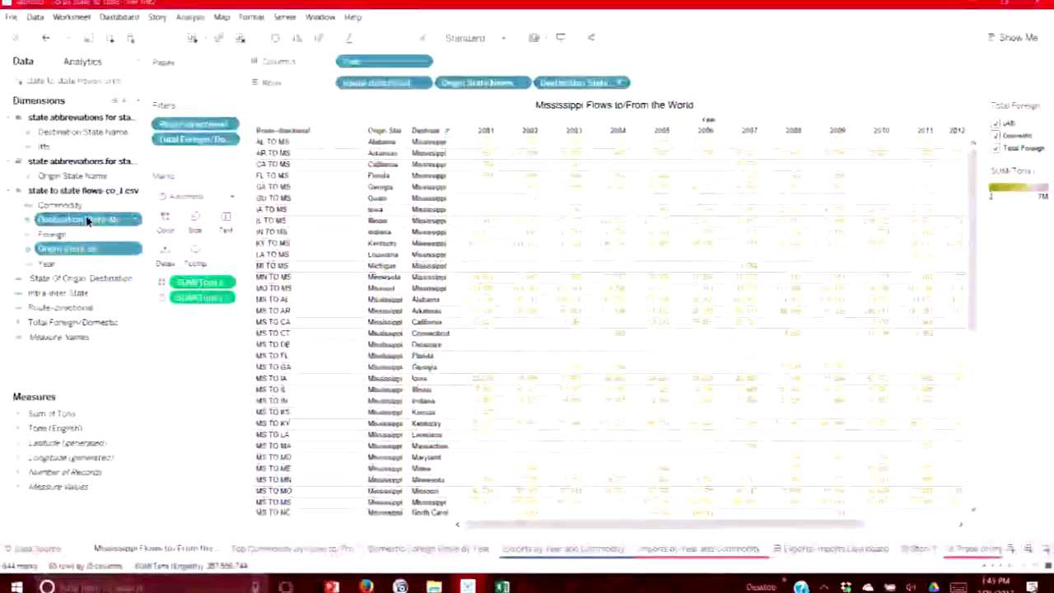
right_click(86, 220)
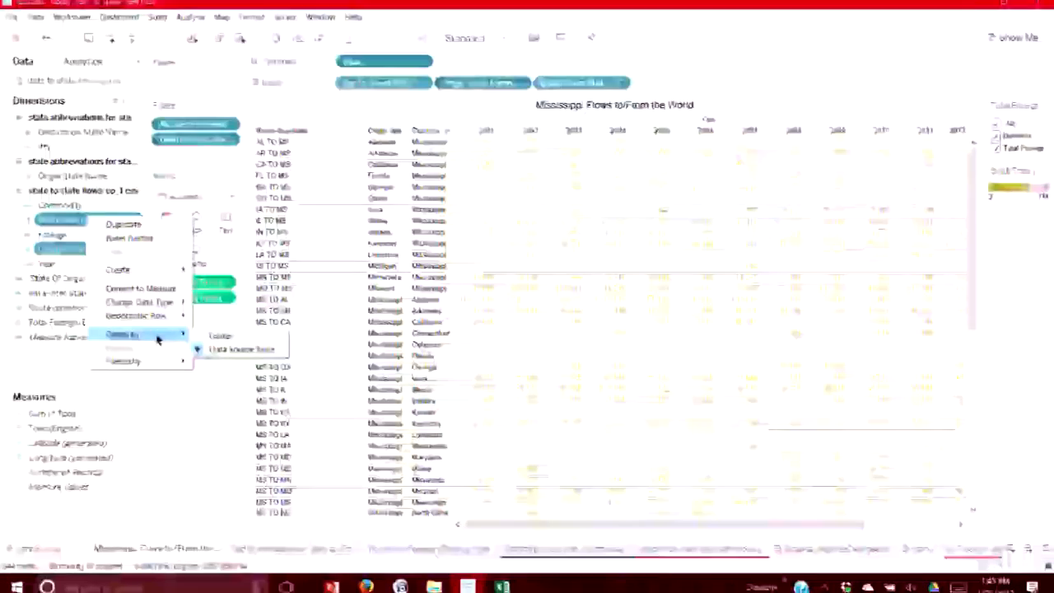
mouse_move(142, 268)
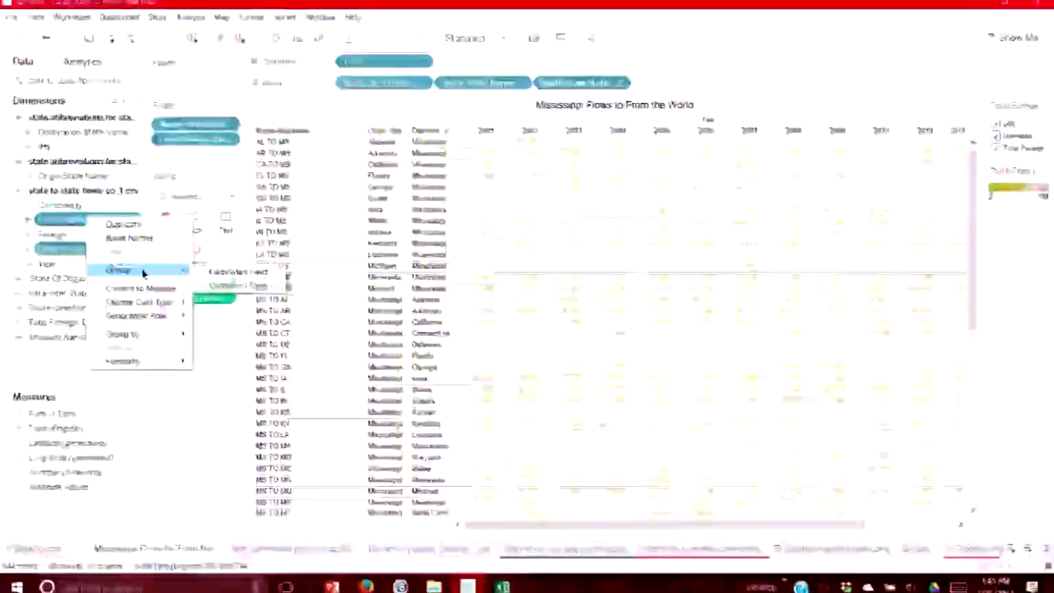
click(224, 284)
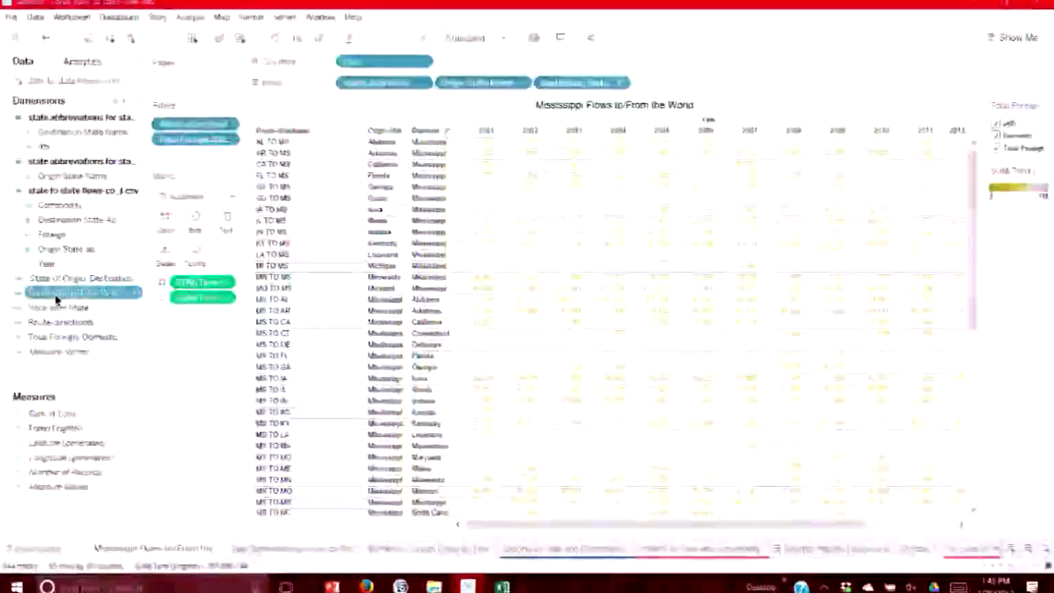
Show a filter for the new combined destination and origin state field and look through its values.
right_click(56, 298)
click(97, 303)
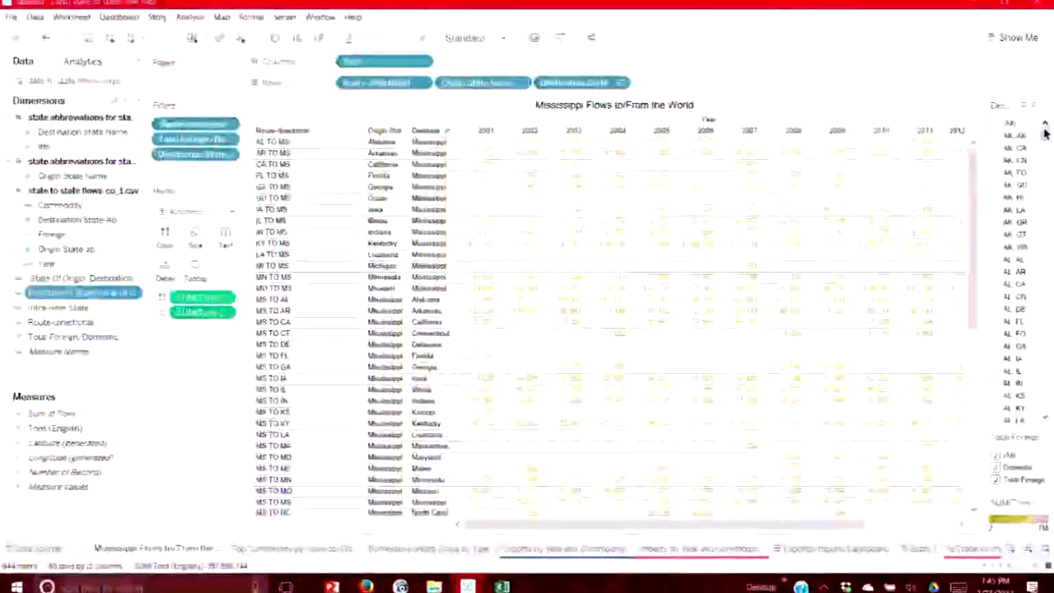
scroll(1025, 164, down, 4)
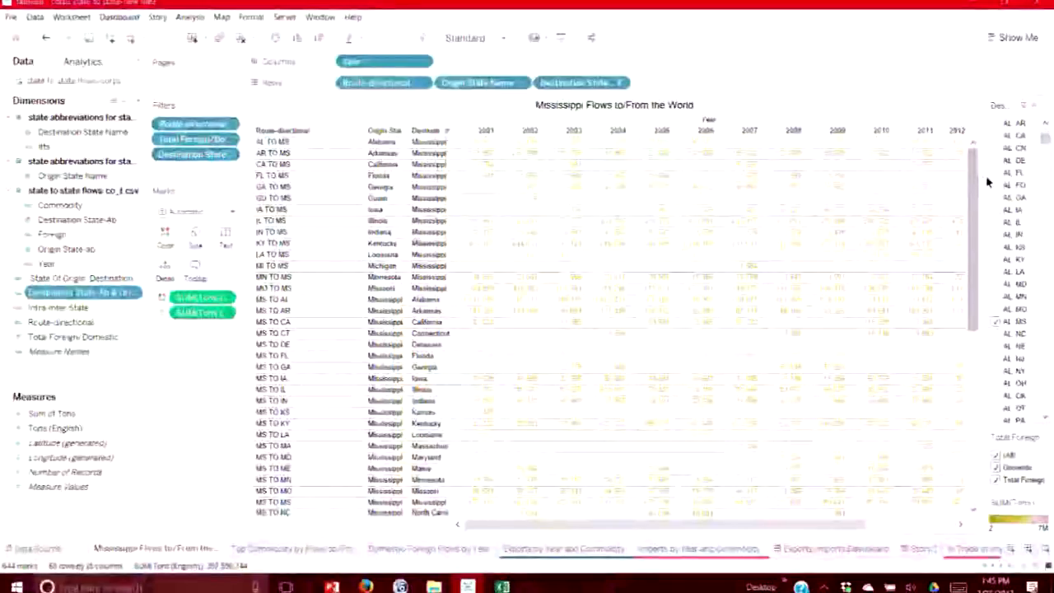
Widen the filter area so the combined destination and origin field's full title fits, and look through its values.
drag(986, 181, 809, 193)
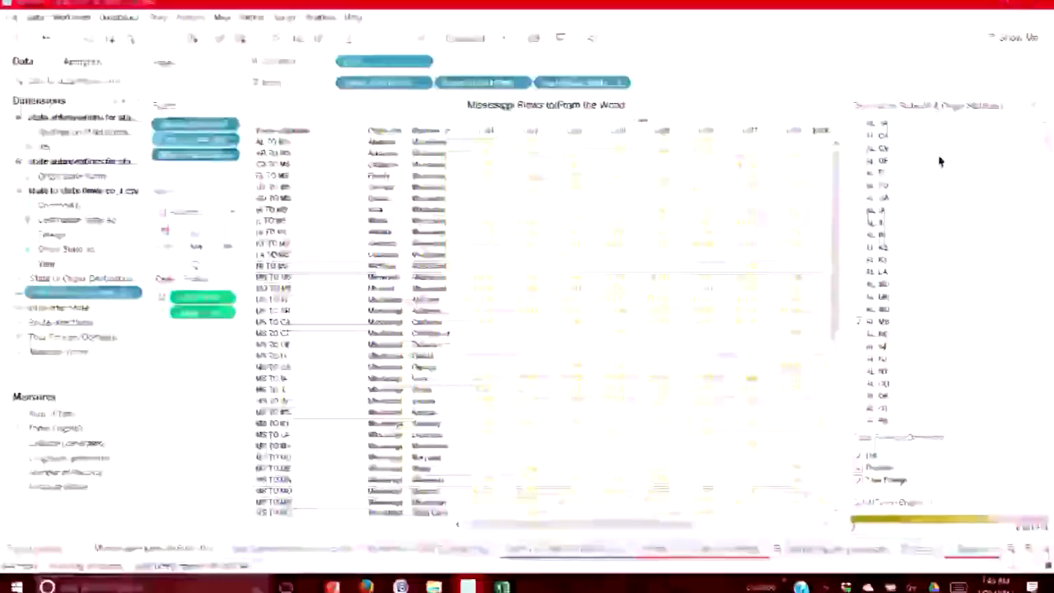
scroll(893, 306, down, 6)
scroll(893, 307, up, 6)
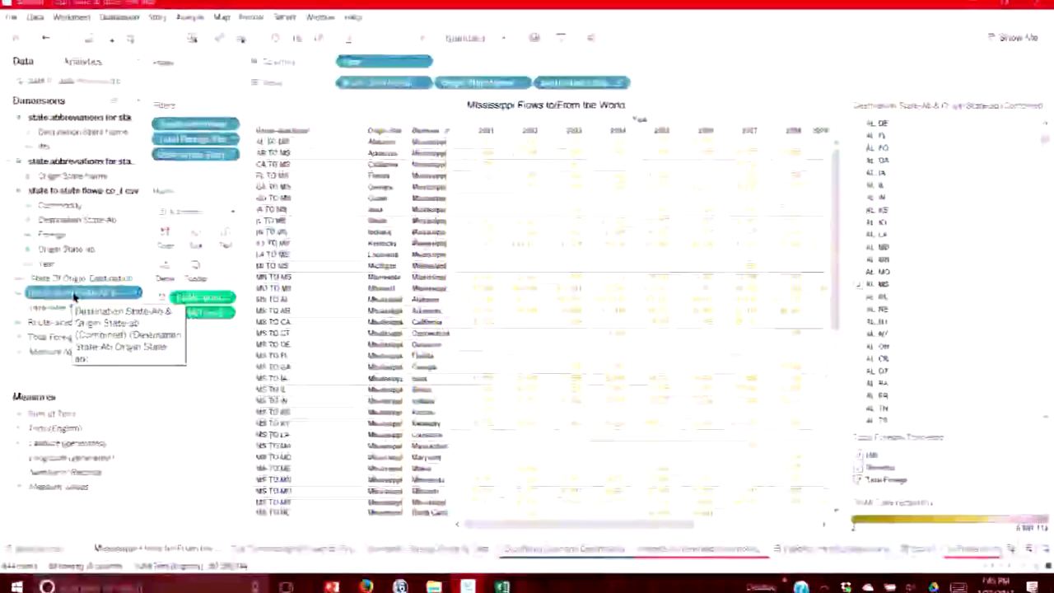
Undo the combined field and its filter, then create the combined field again from Destination State-Ab and Origin State-ab.
click(47, 39)
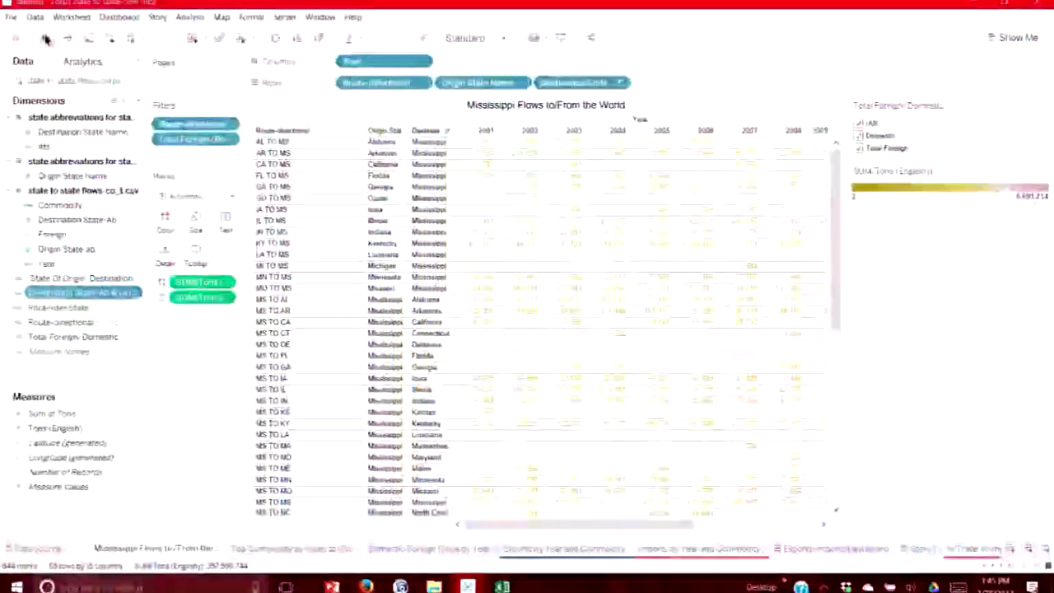
click(99, 219)
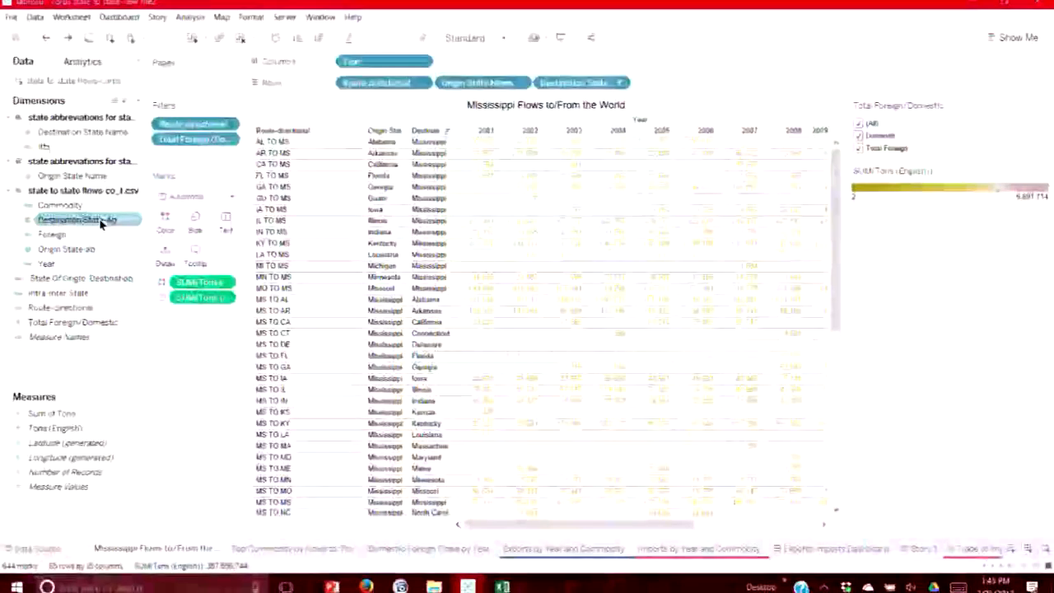
ctrl+click(67, 255)
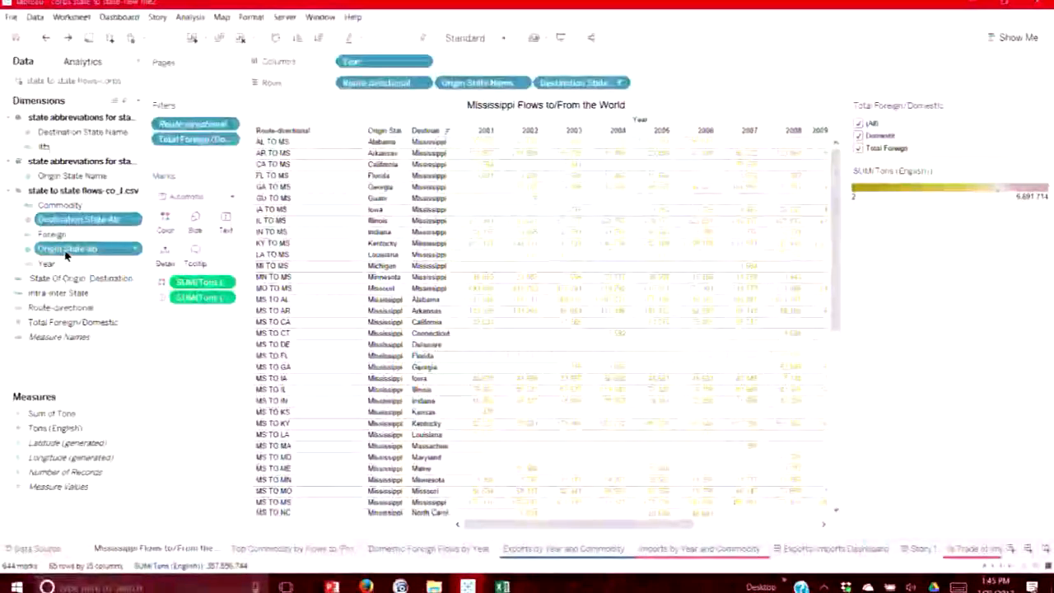
right_click(66, 249)
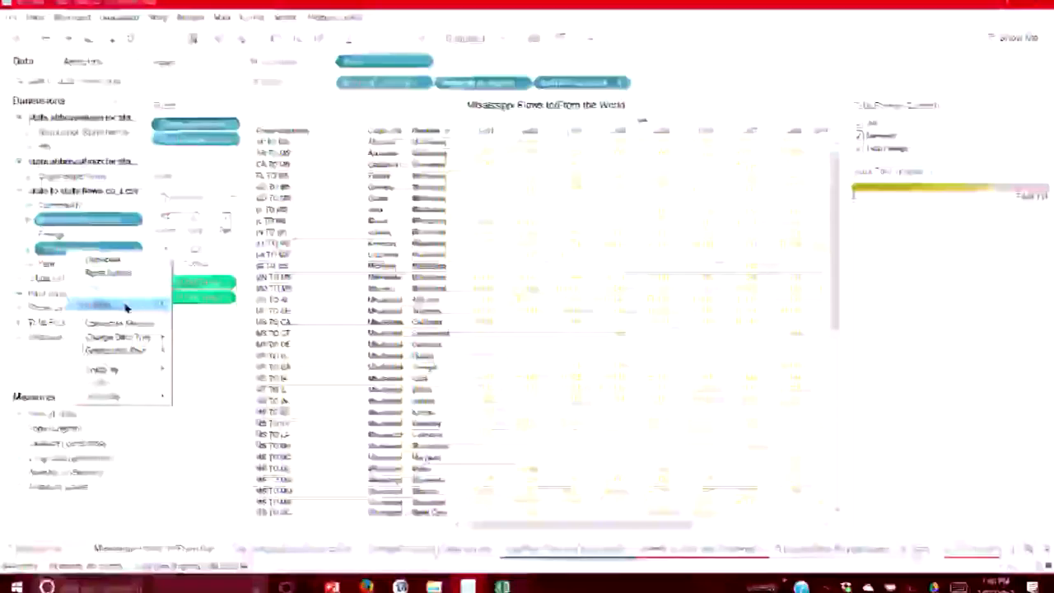
mouse_move(123, 307)
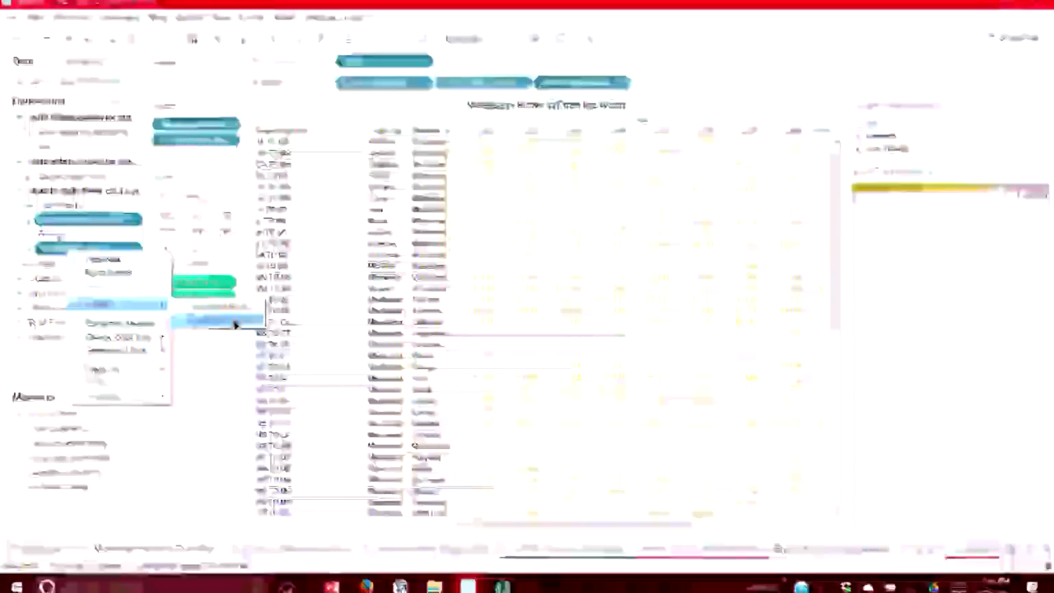
click(217, 320)
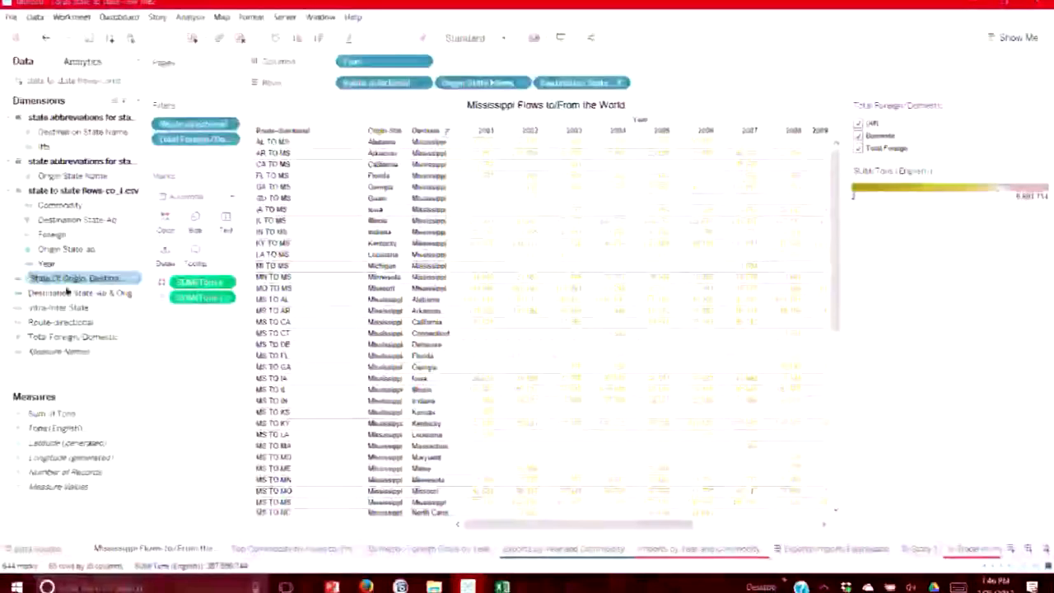
Compare the combined fields among the dimensions and examine the route, origin and destination rows of the Mississippi flows table.
click(64, 323)
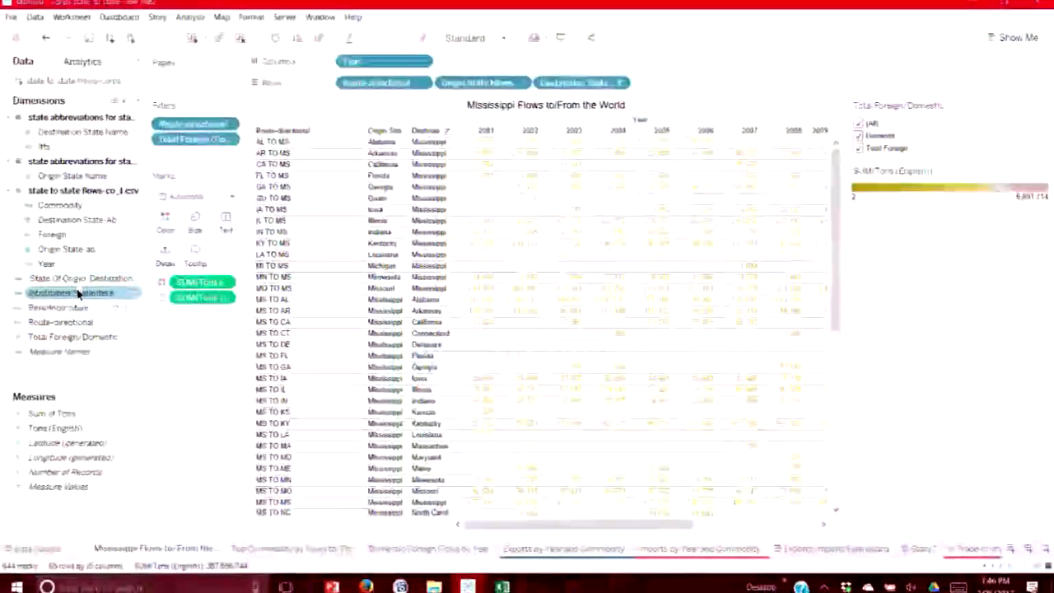
click(78, 279)
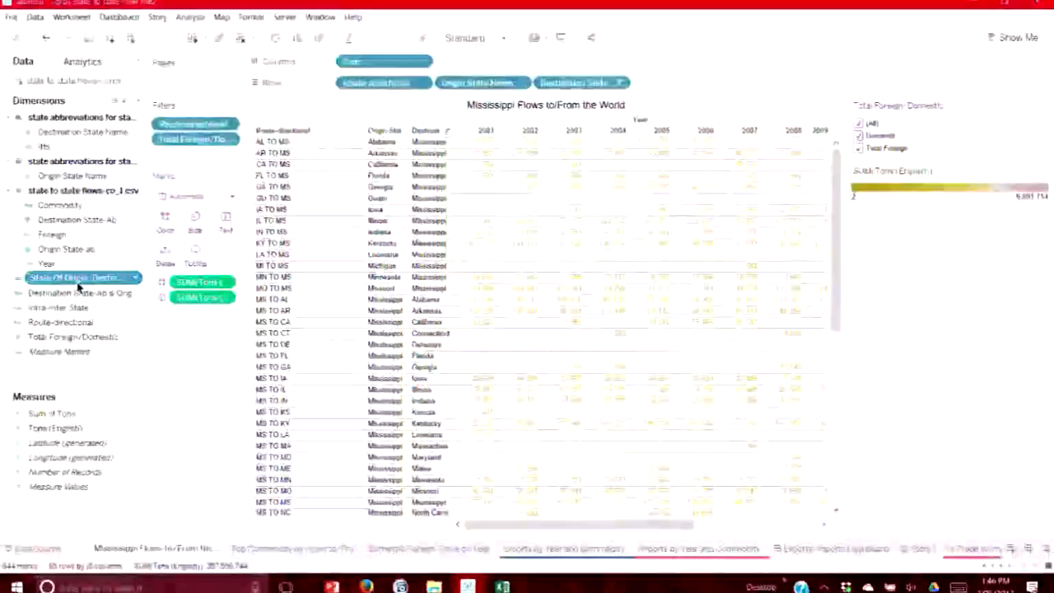
ctrl+click(110, 293)
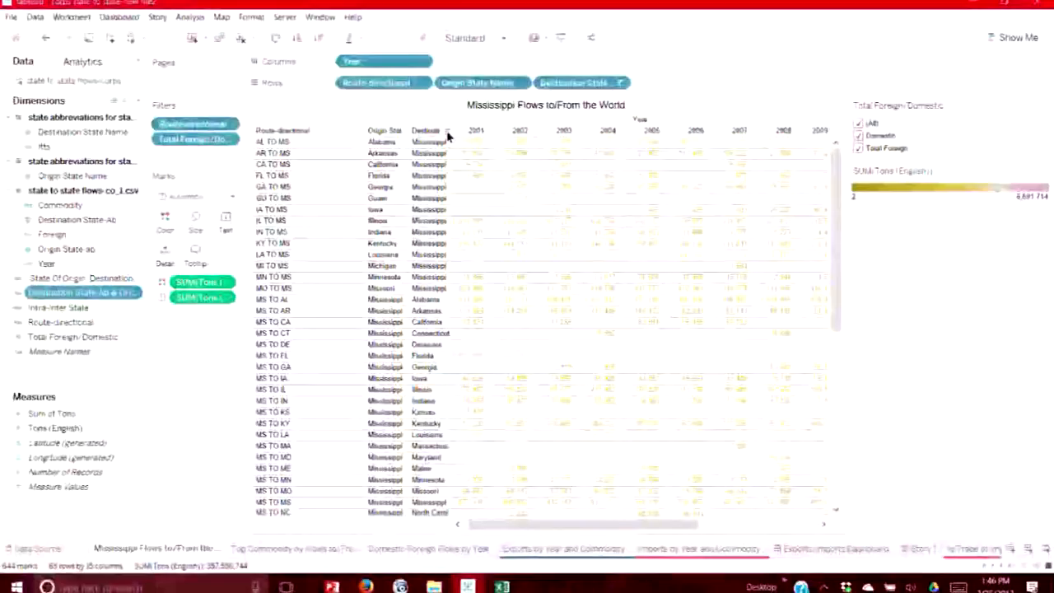
scroll(433, 378, down, 8)
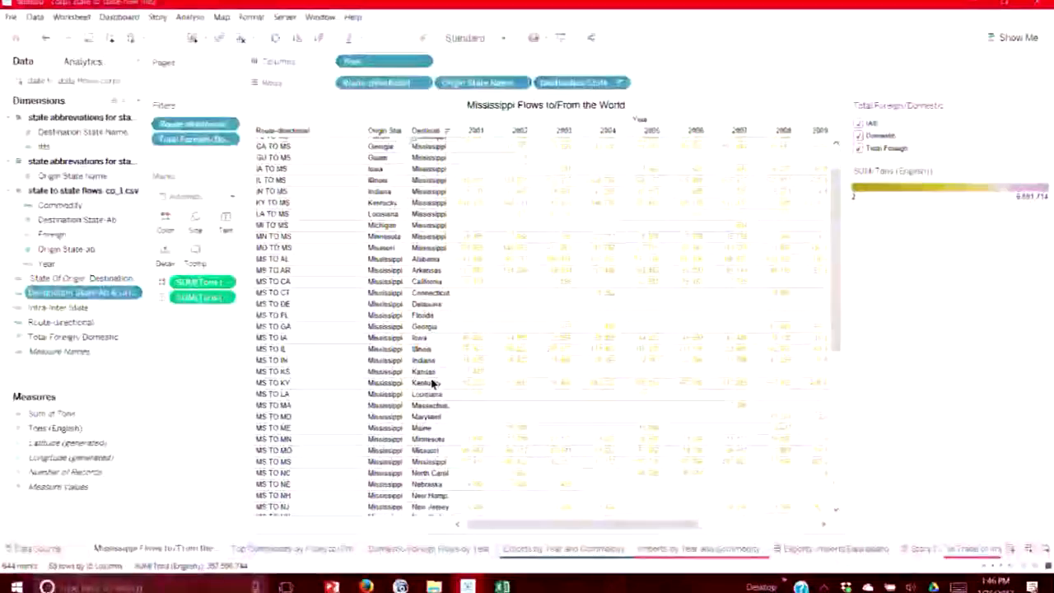
scroll(420, 350, down, 3)
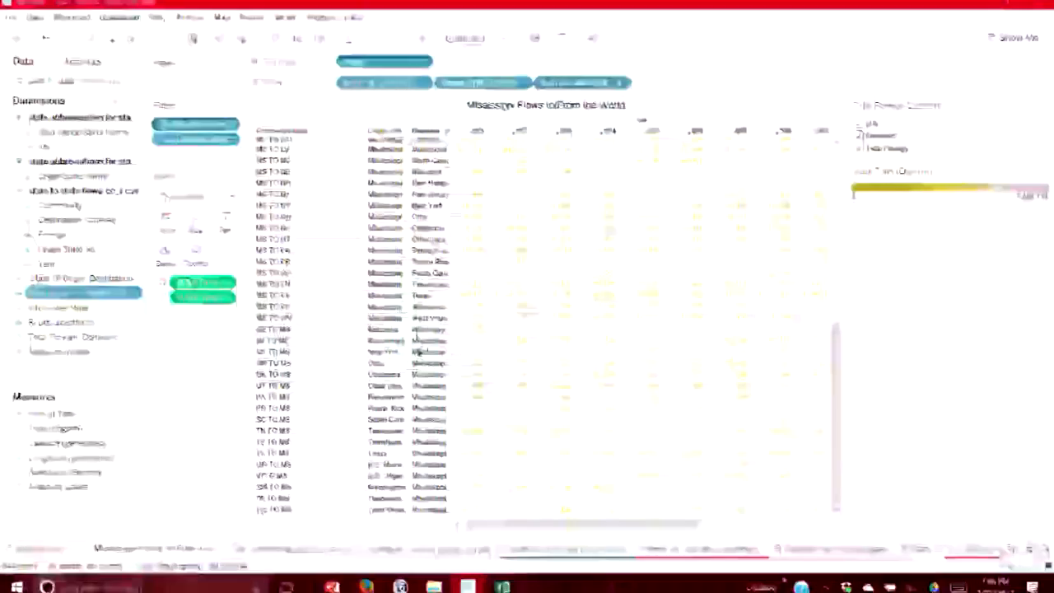
scroll(436, 458, up, 5)
scroll(422, 431, up, 4)
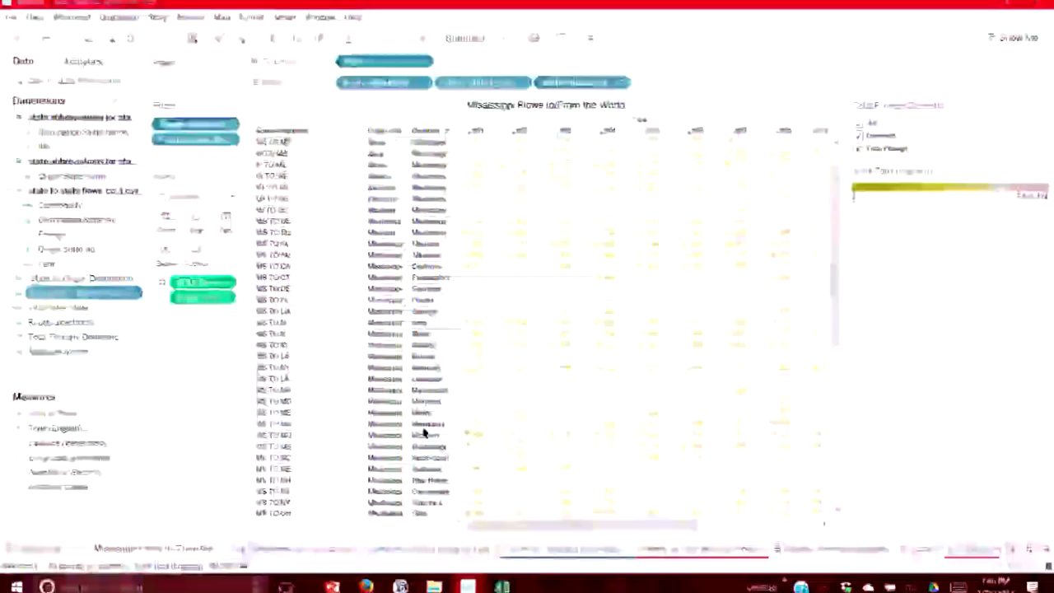
scroll(386, 216, down, 1)
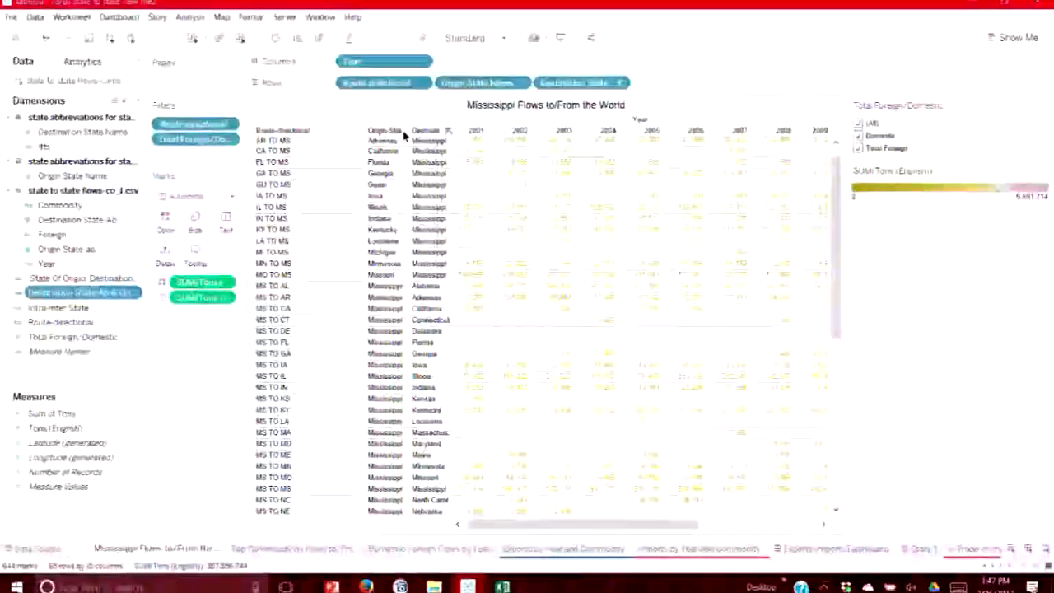
Move Destination State Name to the first position on Rows, ahead of Route-directional and Origin State Name.
drag(580, 82, 451, 85)
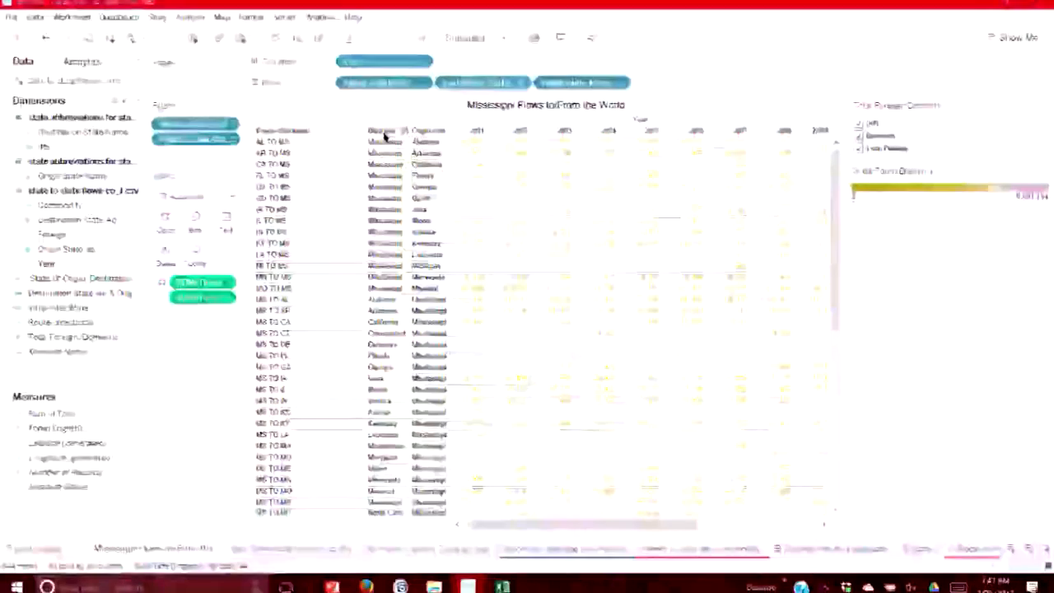
drag(469, 85, 344, 83)
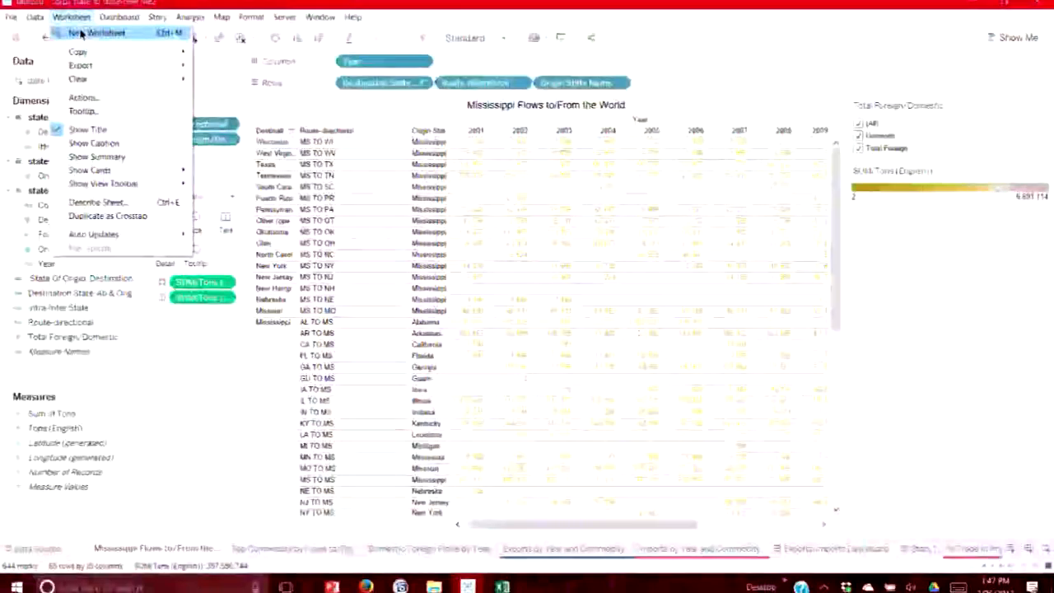
Create a new worksheet and place Destination State Name on its Rows.
click(82, 32)
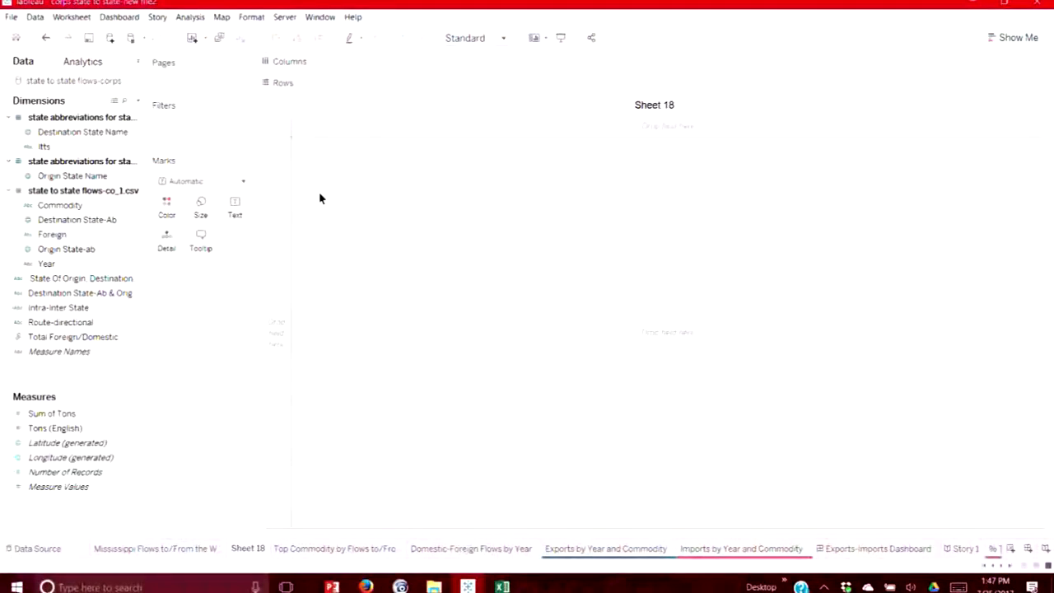
click(172, 549)
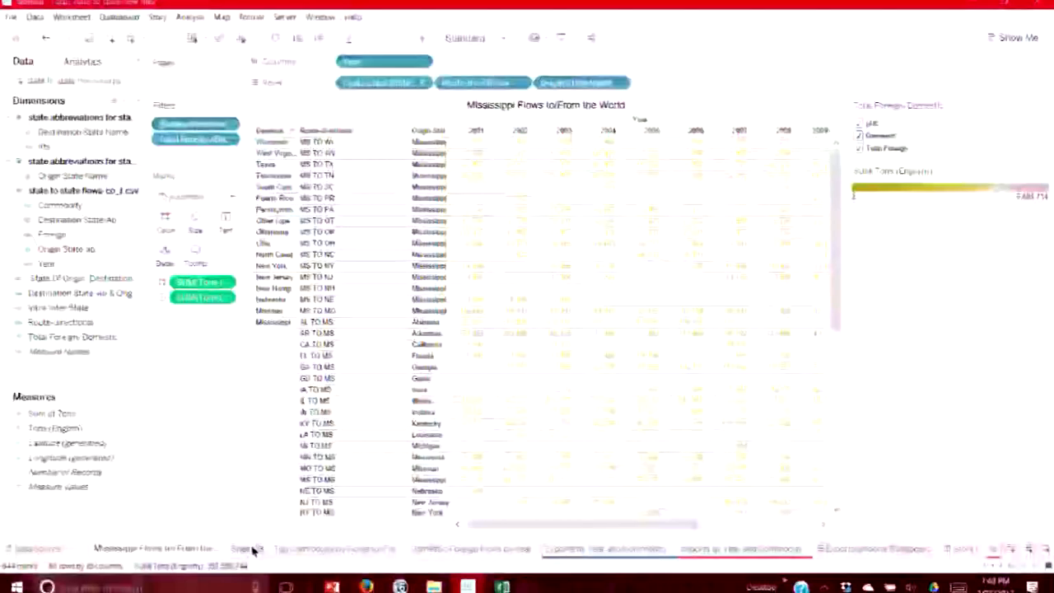
click(247, 549)
click(91, 131)
mouse_move(90, 136)
mouse_down()
mouse_move(369, 68)
mouse_move(338, 136)
mouse_move(371, 67)
mouse_move(372, 85)
mouse_up()
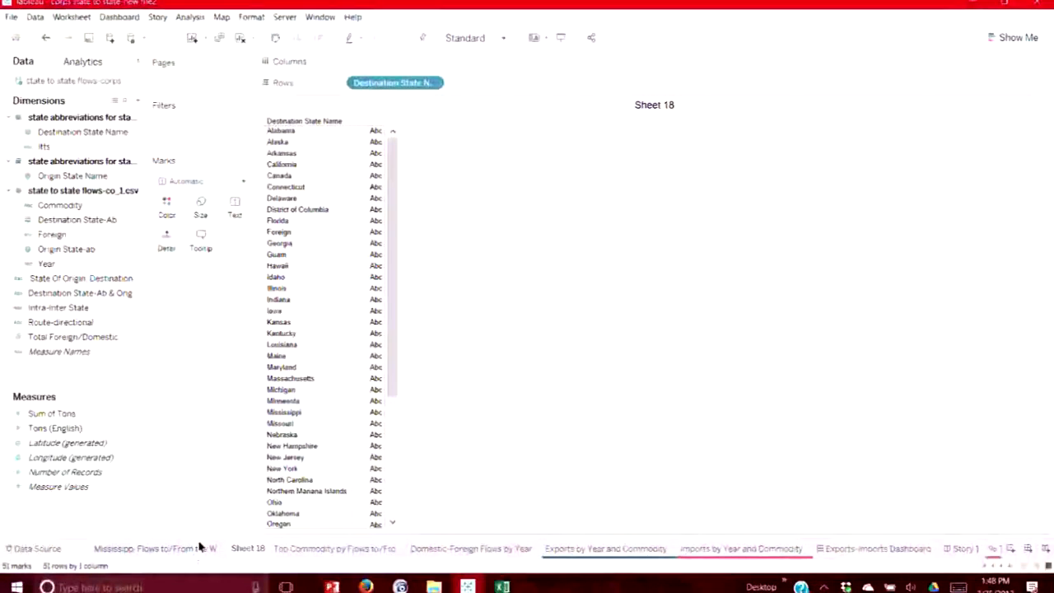
Check the Mississippi flows sheet and add the Tons (English) measure as values in Sheet 18's table.
click(73, 16)
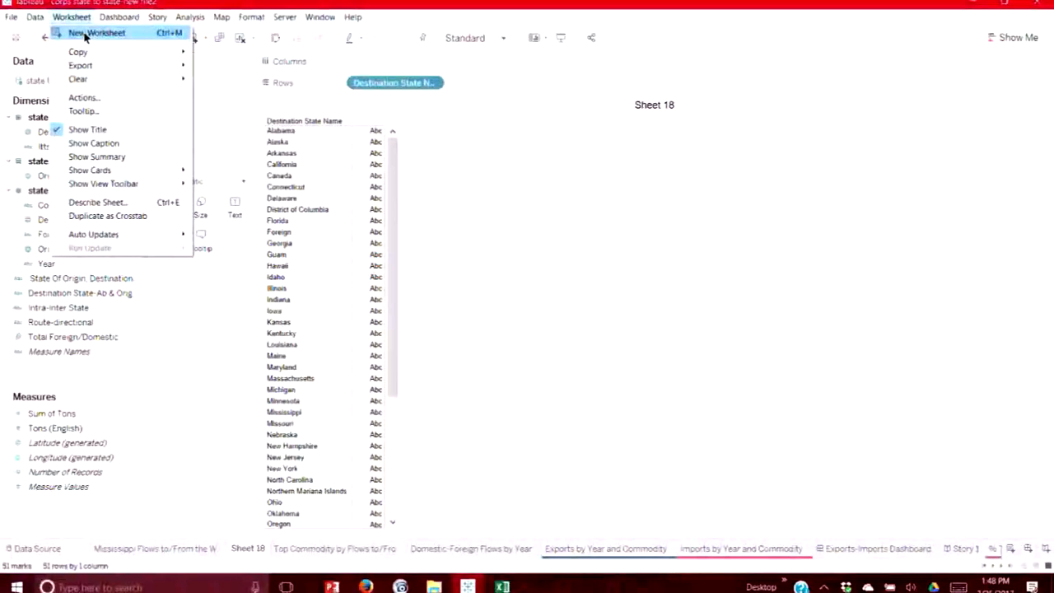
click(157, 548)
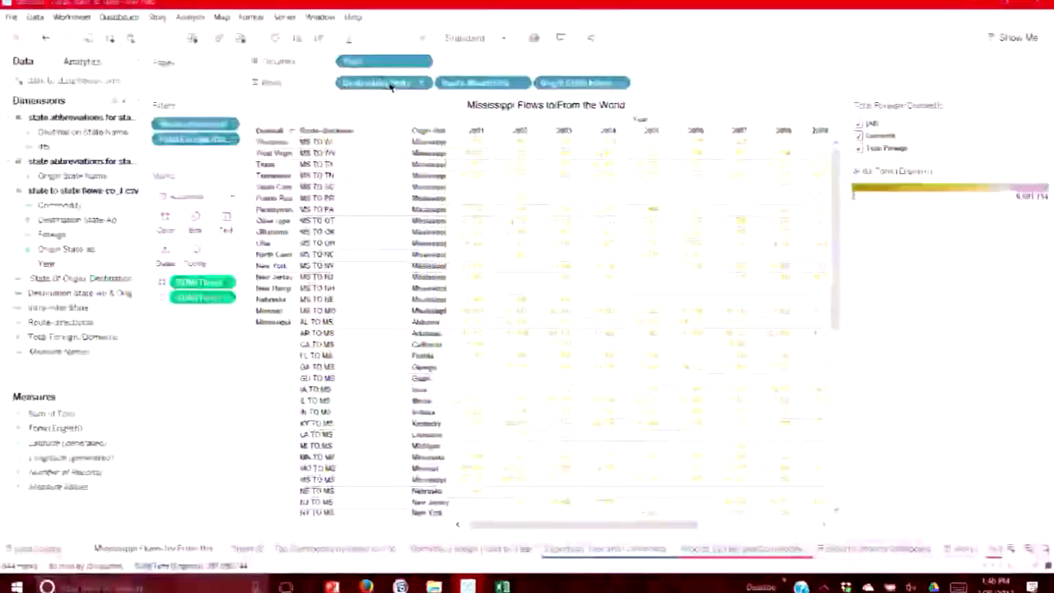
mouse_move(251, 553)
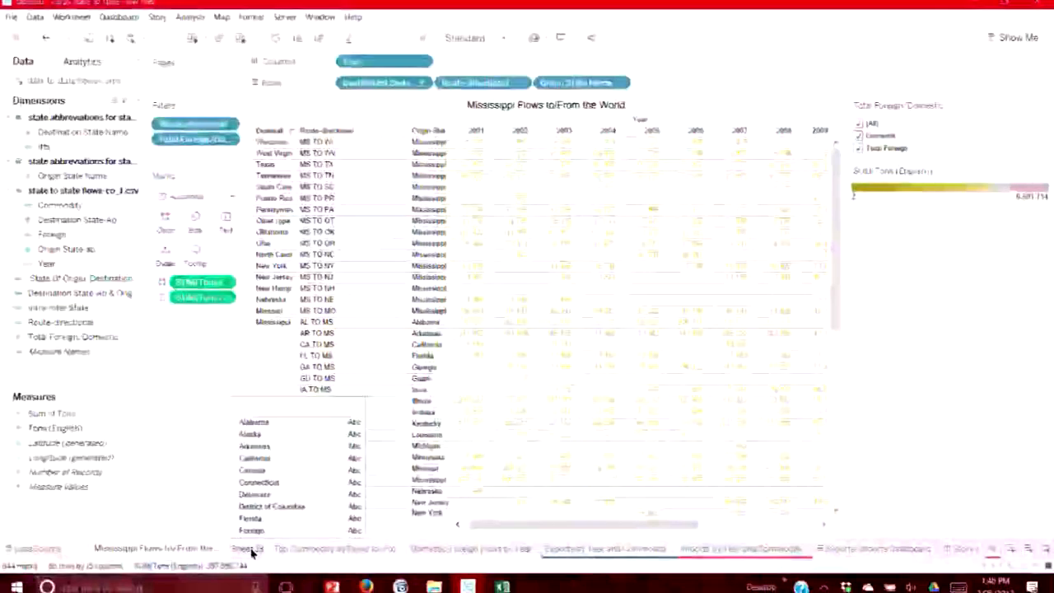
click(249, 548)
drag(137, 426, 369, 289)
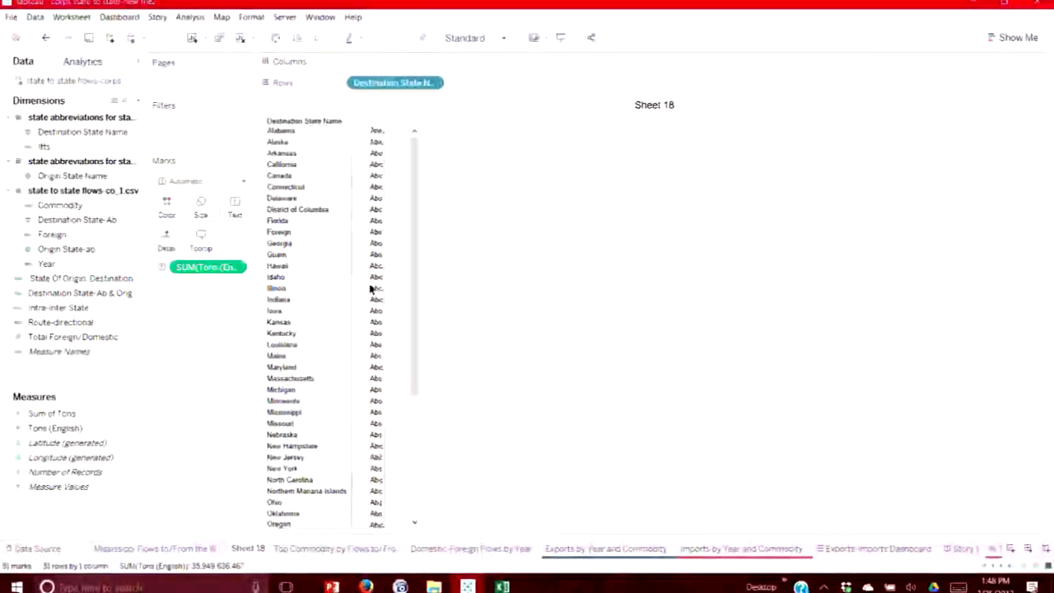
Compare with the Mississippi flows sheet and place Year on the Columns of Sheet 18.
click(157, 548)
click(244, 549)
drag(92, 267, 335, 157)
drag(403, 76, 400, 63)
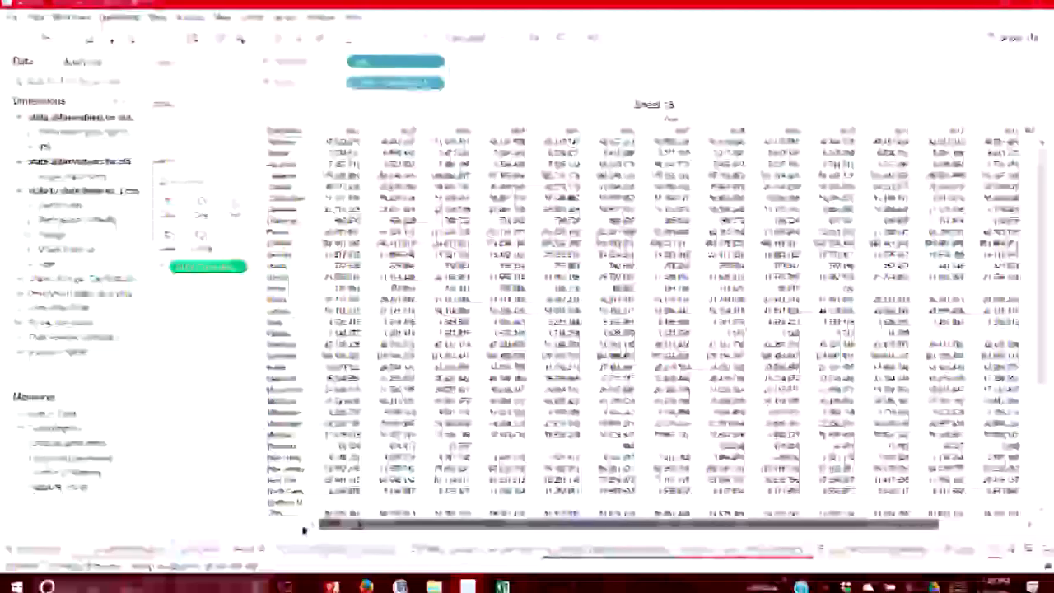
Check the Mississippi flows layout and add Route-directional to Sheet 18's Rows after Destination State Name.
click(155, 547)
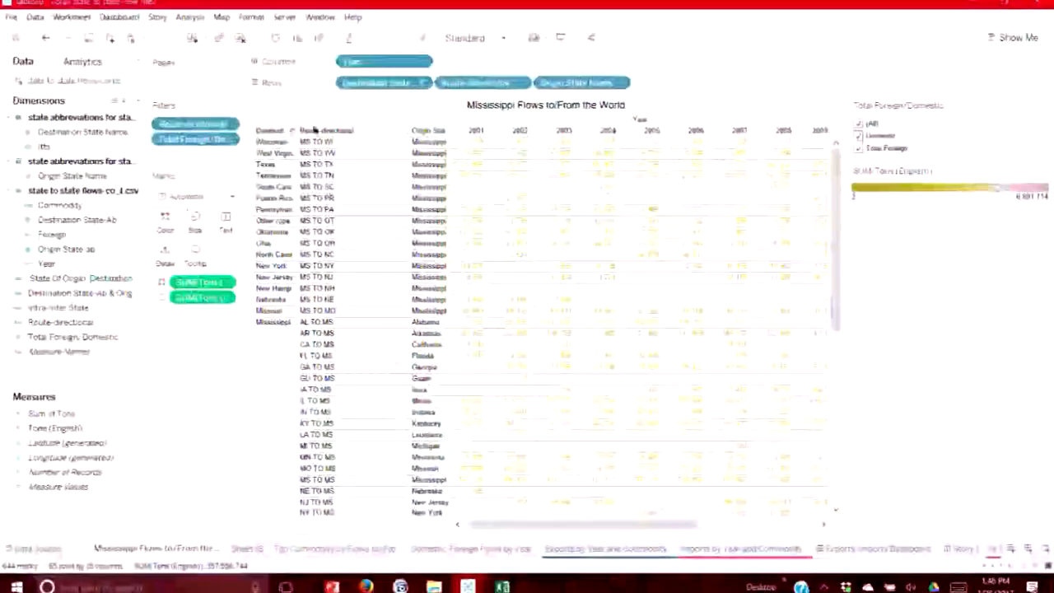
click(247, 547)
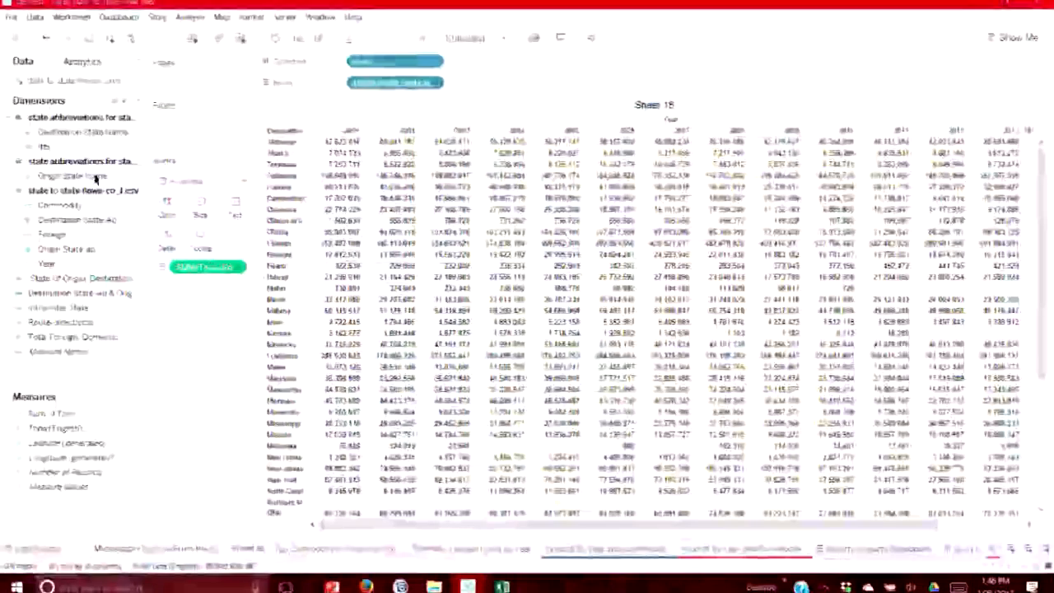
drag(181, 239, 450, 86)
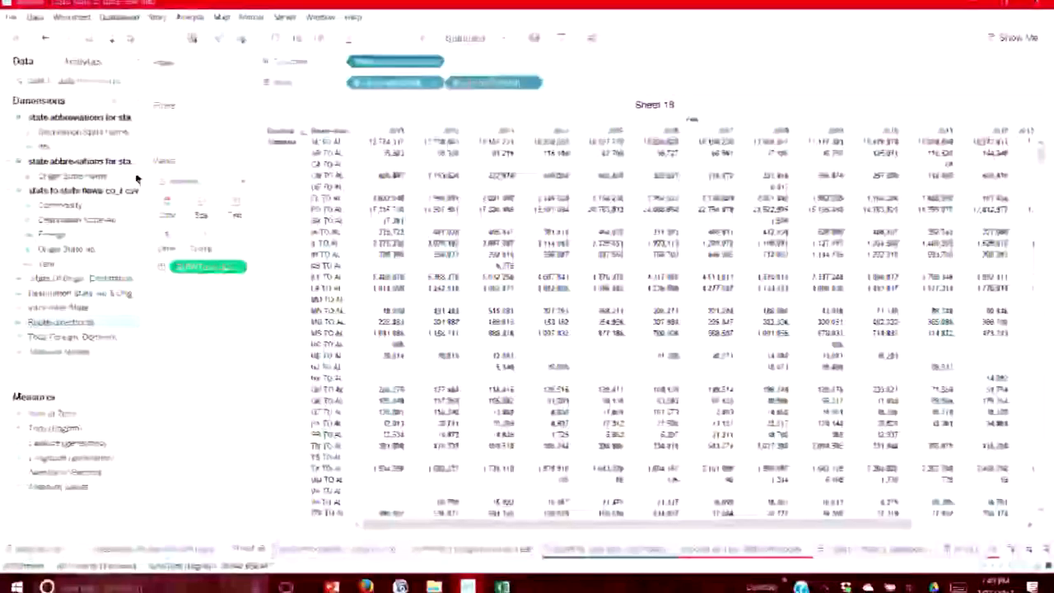
click(188, 549)
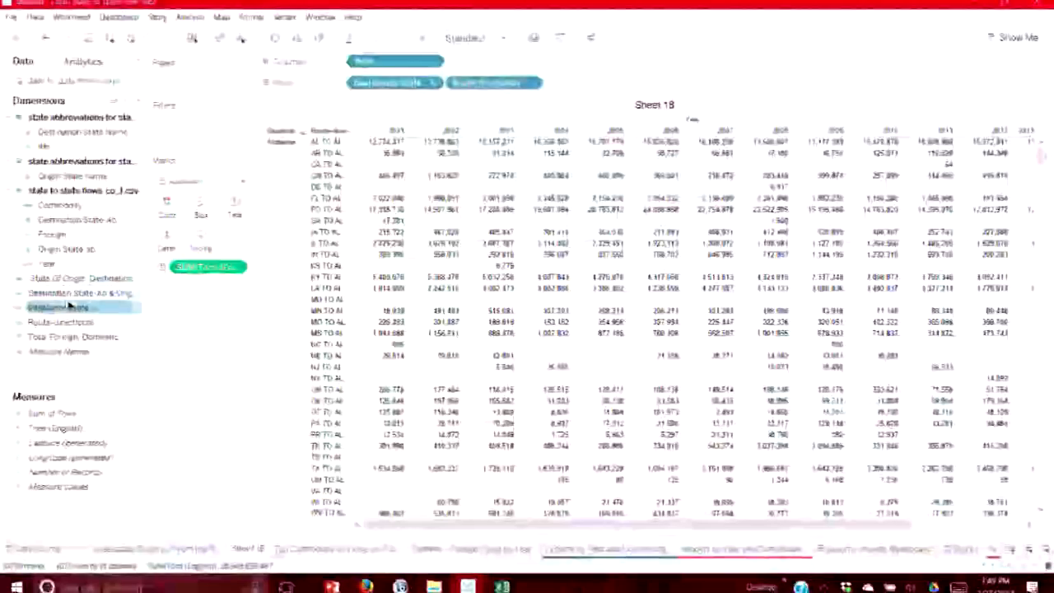
drag(70, 305, 200, 112)
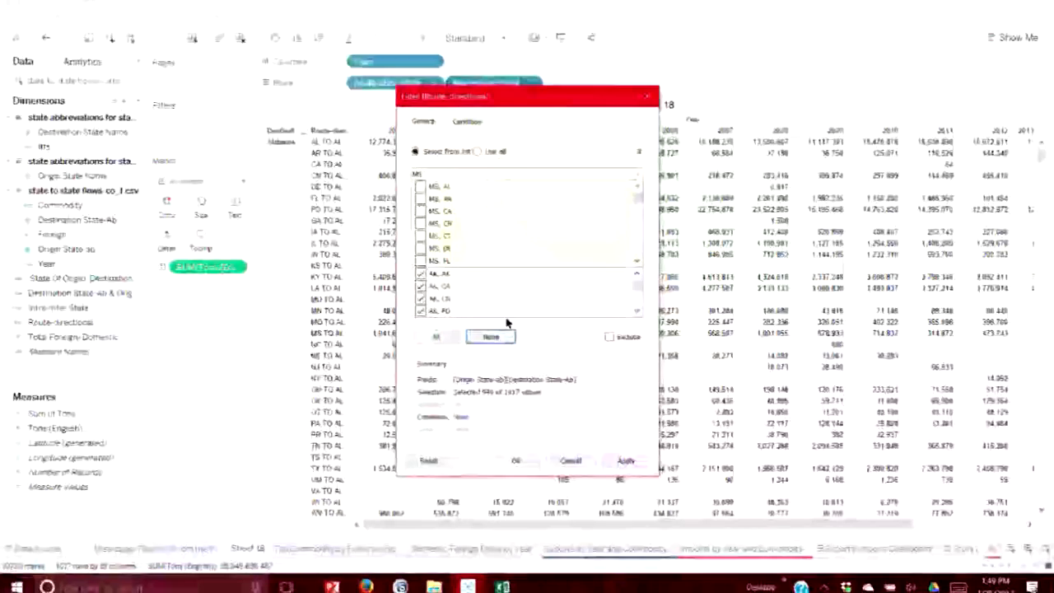
drag(636, 290, 618, 308)
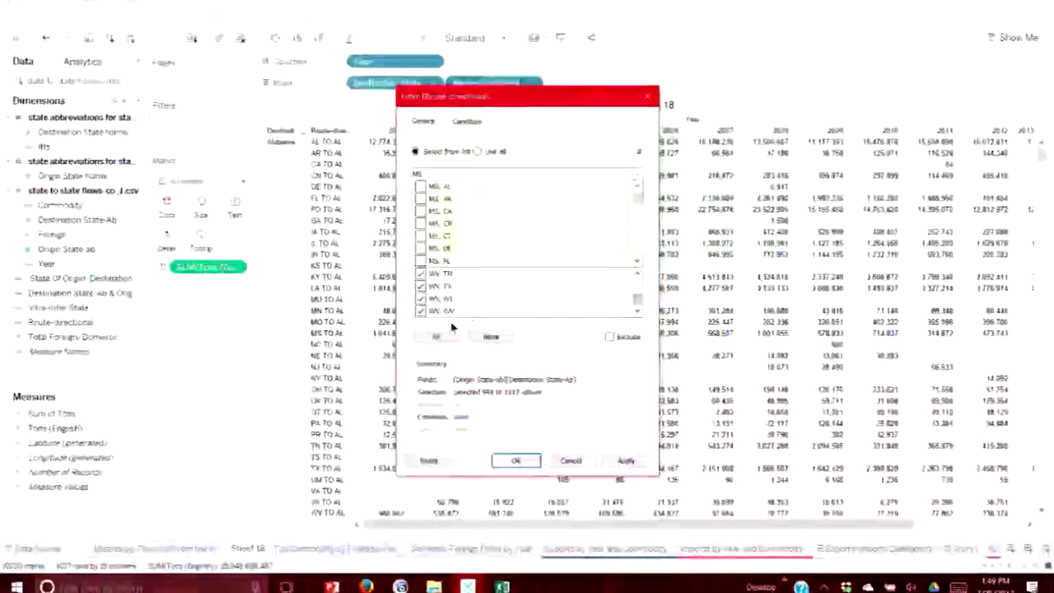
click(568, 461)
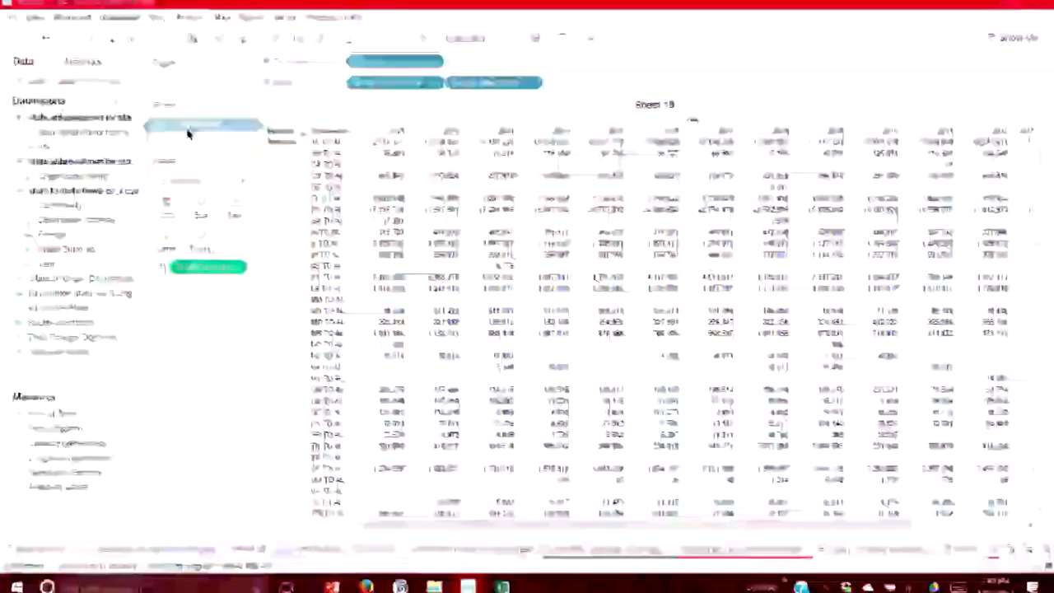
Filter Sheet 18 by Route-directional, searching the list for MS, selecting all matching routes and applying the filter.
double_click(207, 130)
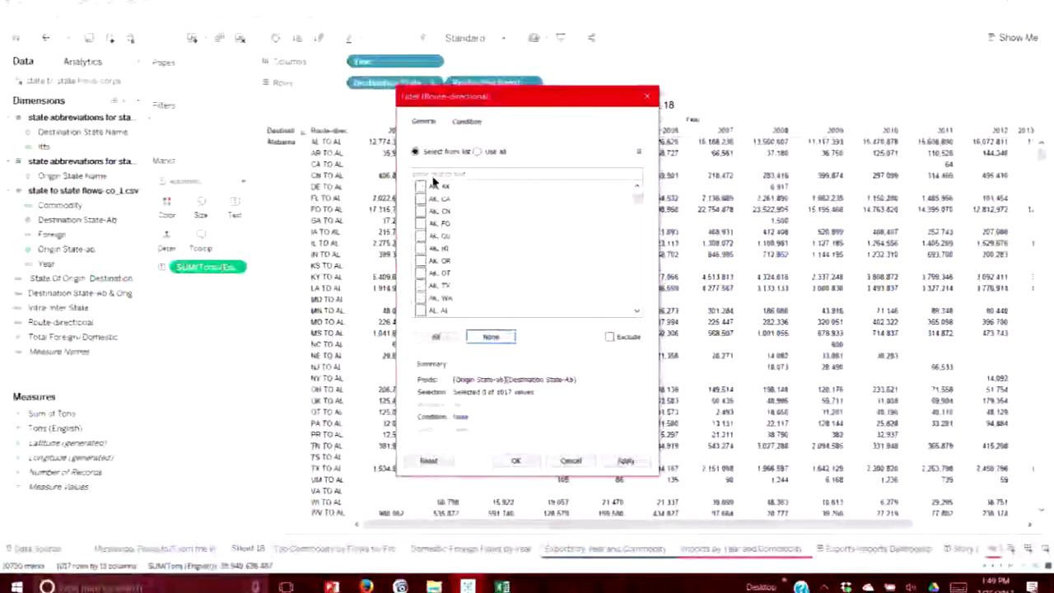
click(433, 176)
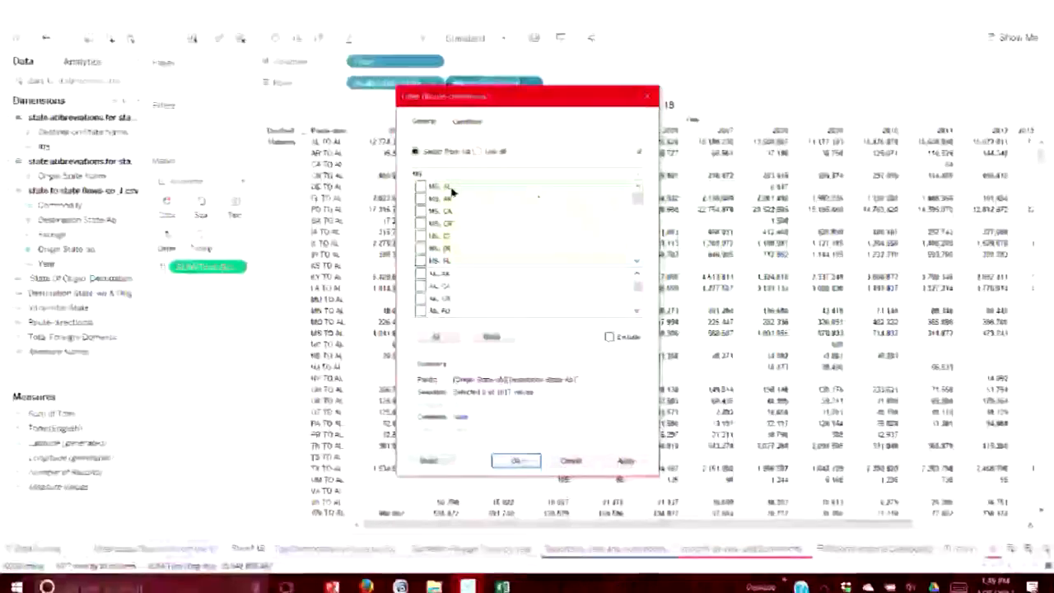
drag(637, 197, 637, 208)
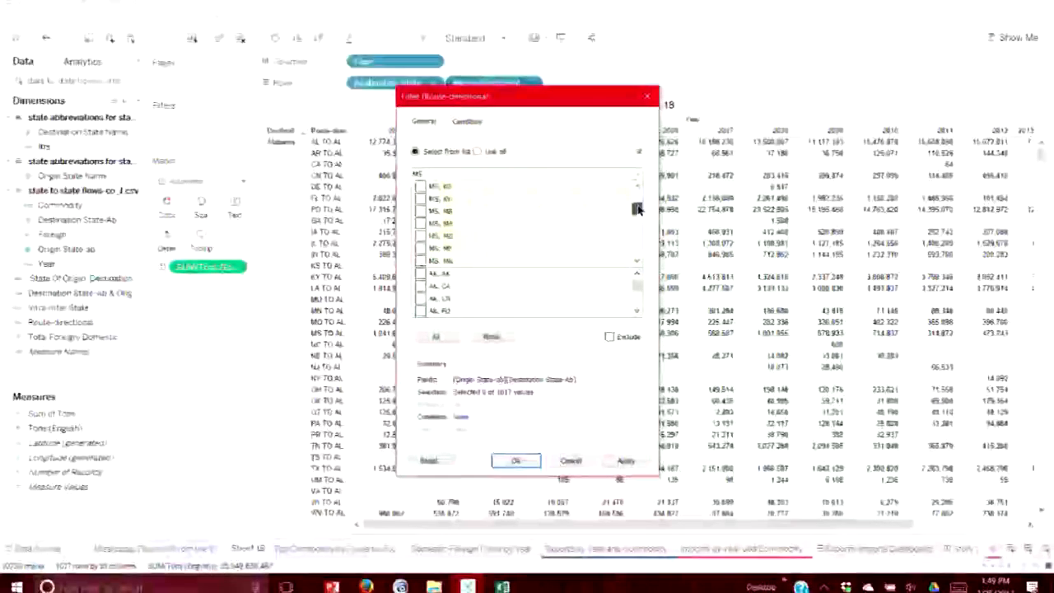
drag(637, 212, 636, 217)
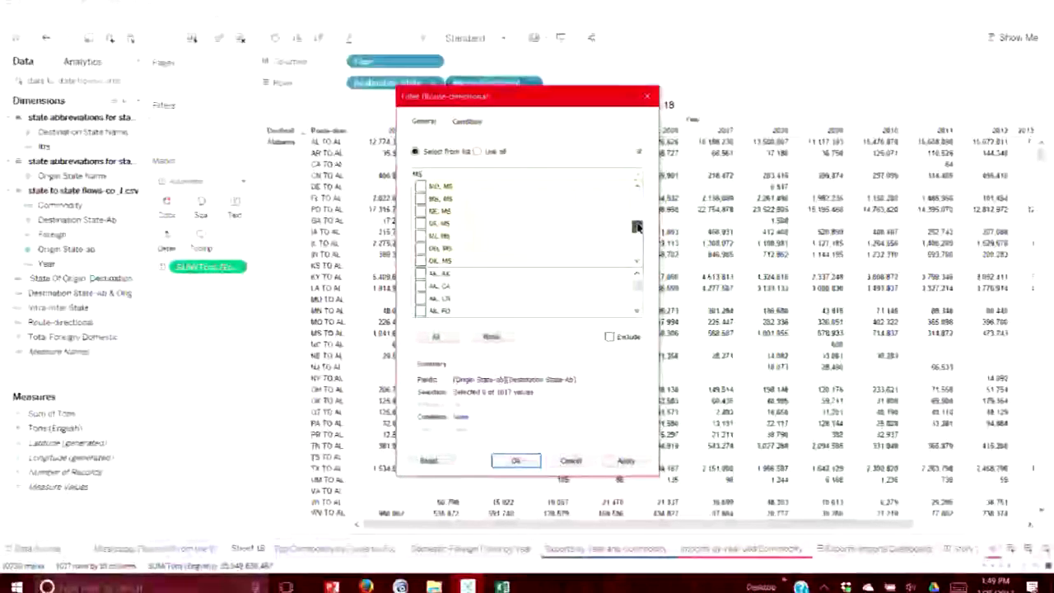
drag(636, 231, 635, 251)
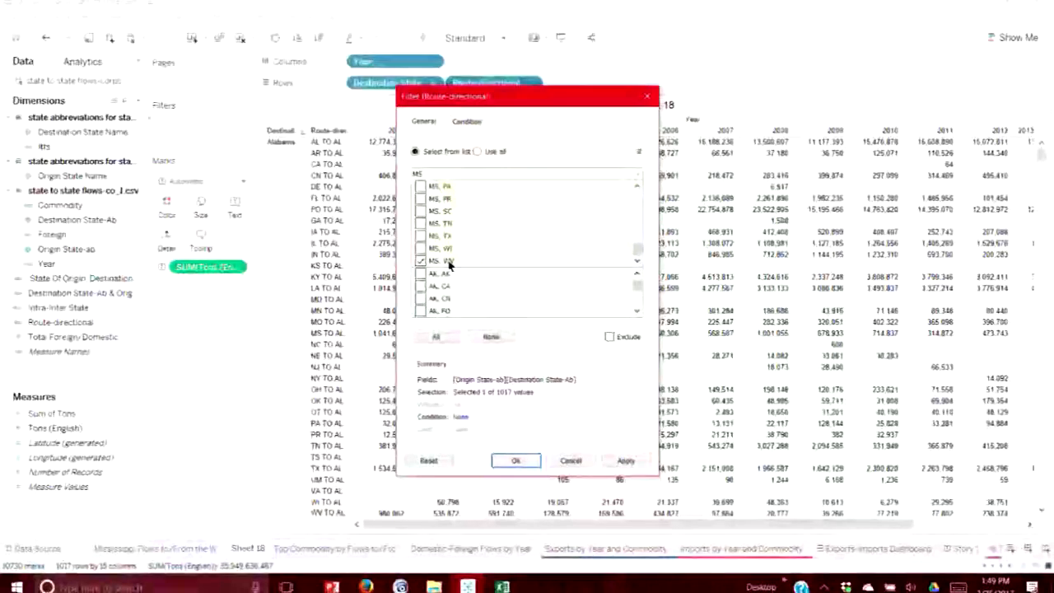
mouse_move(429, 174)
mouse_down()
mouse_move(425, 141)
mouse_move(435, 146)
mouse_move(417, 132)
mouse_move(427, 194)
mouse_up()
click(422, 197)
drag(639, 215, 639, 264)
click(629, 462)
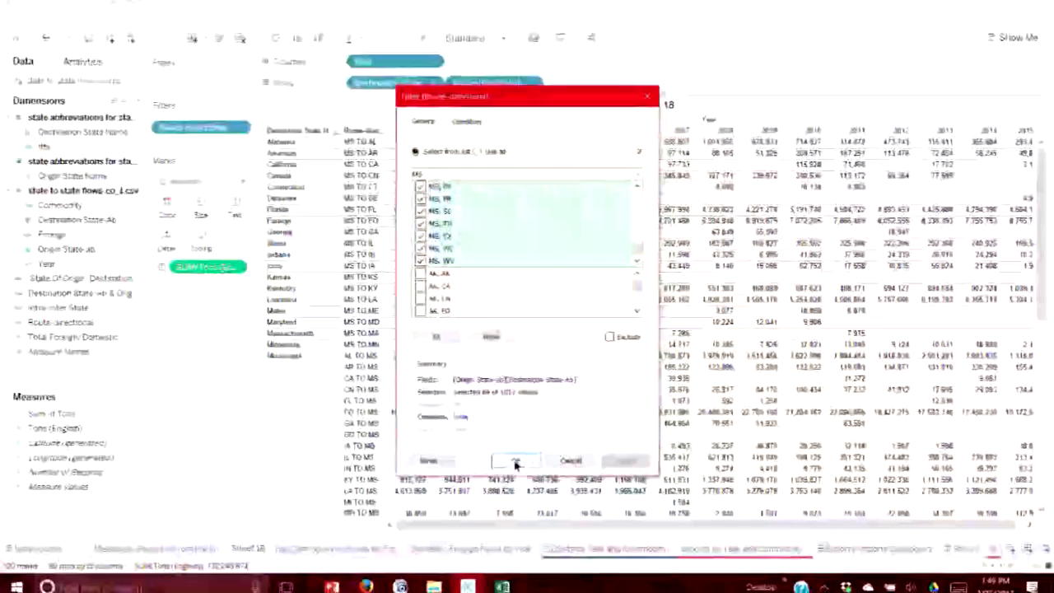
click(516, 461)
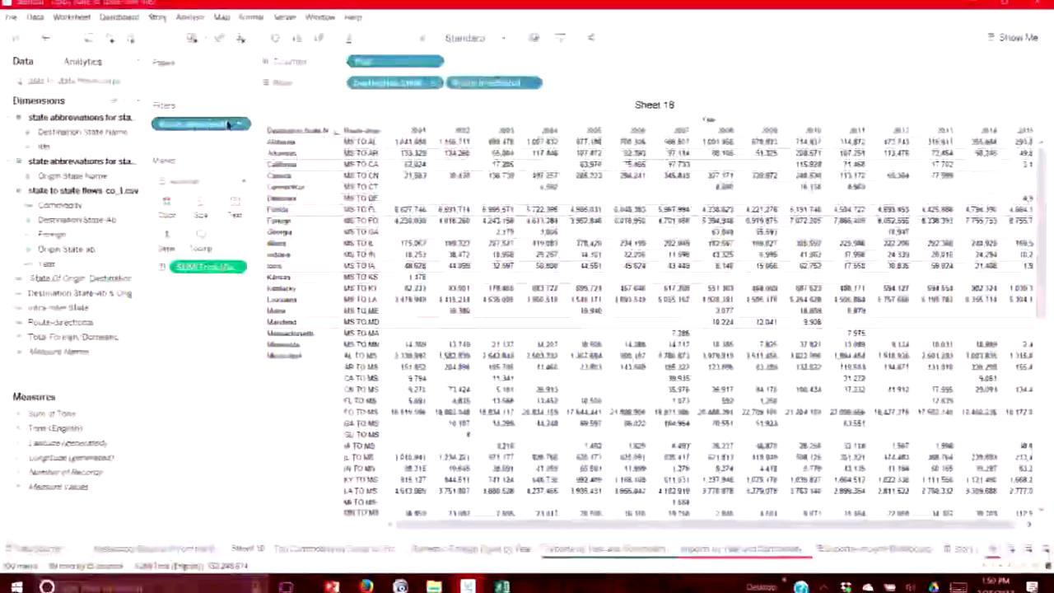
Check the filters on the Mississippi flows sheet and add a Total Foreign/Domestic filter to Sheet 18 with Domestic and Total Foreign selected.
mouse_move(498, 177)
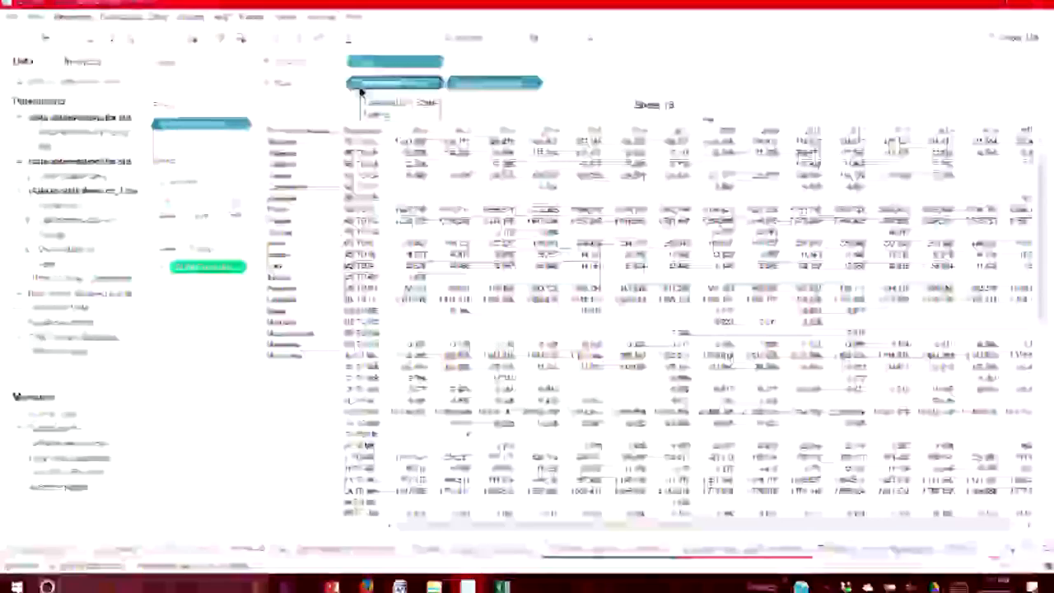
click(160, 550)
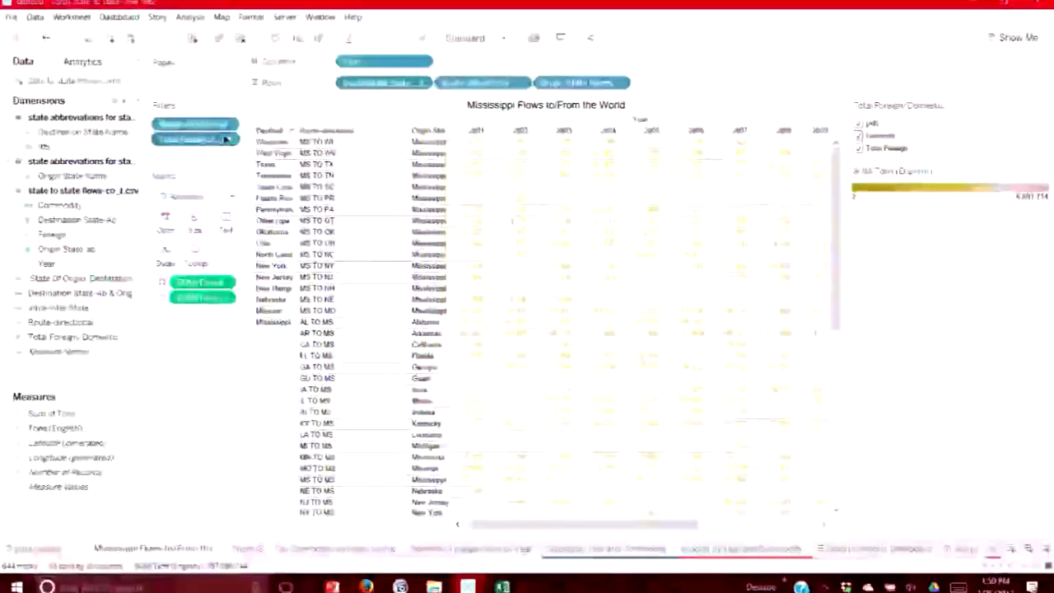
click(247, 549)
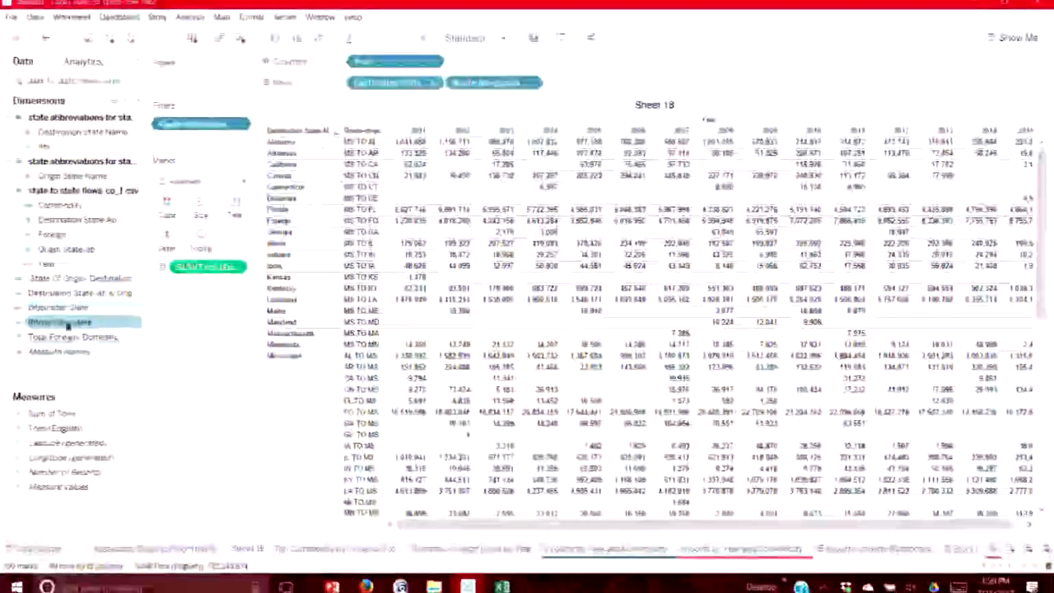
drag(70, 338, 193, 141)
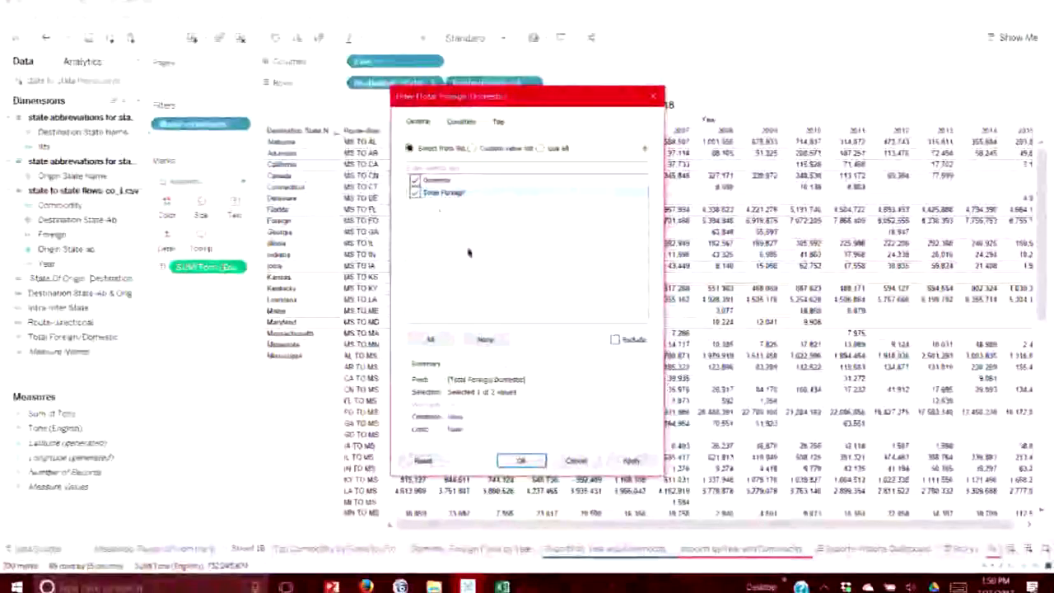
click(526, 461)
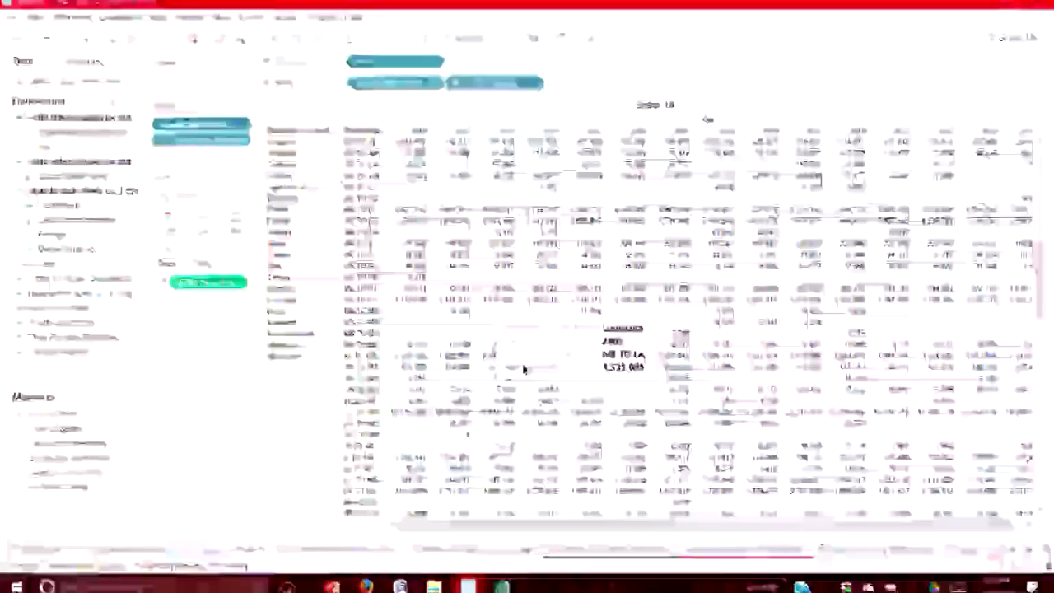
Show the Total Foreign/Domestic filter control beside Sheet 18's table, try it with Total Foreign only, and set it to (All).
right_click(206, 138)
click(256, 169)
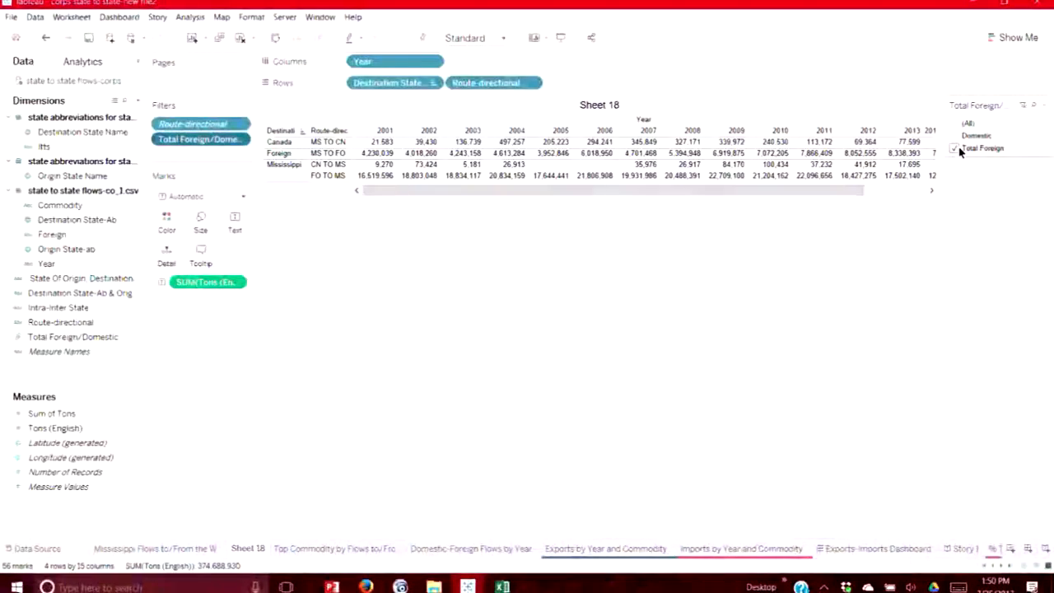
click(955, 124)
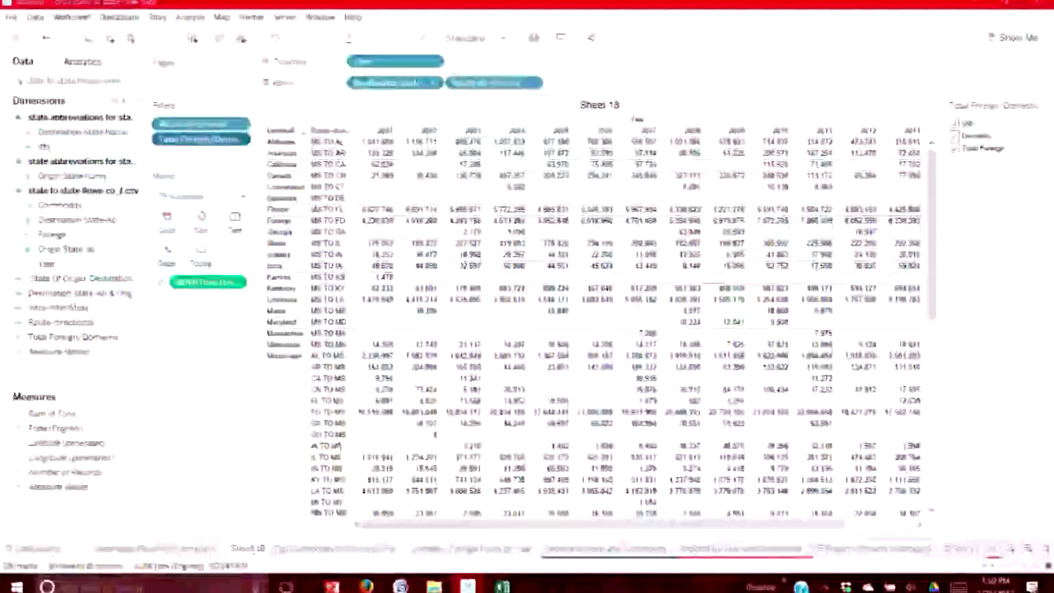
Compare with the Mississippi flows sheet and add Origin State Name to Sheet 18's Rows after Route-directional.
click(164, 547)
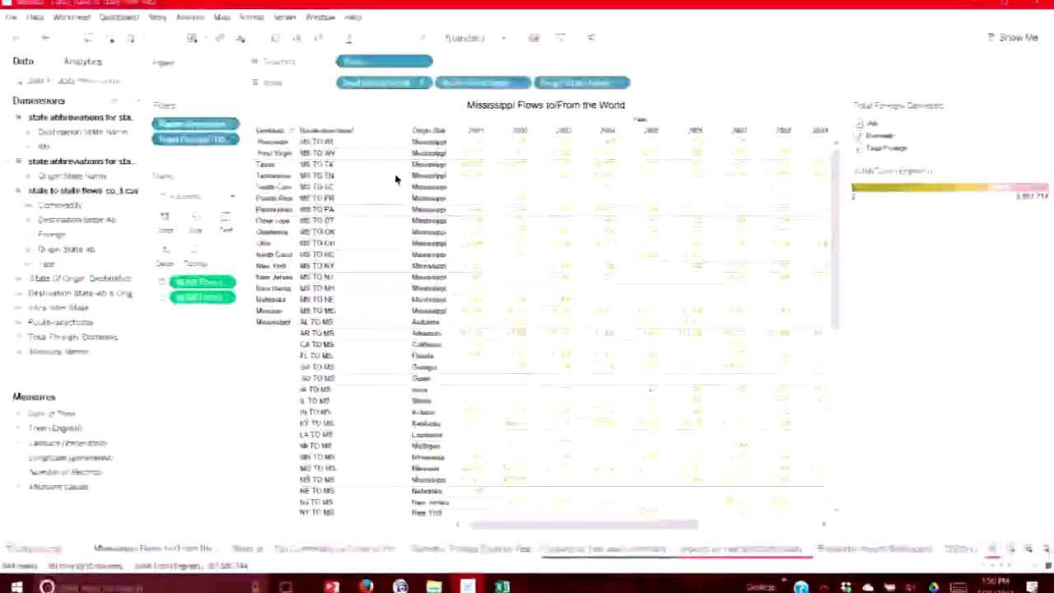
click(249, 548)
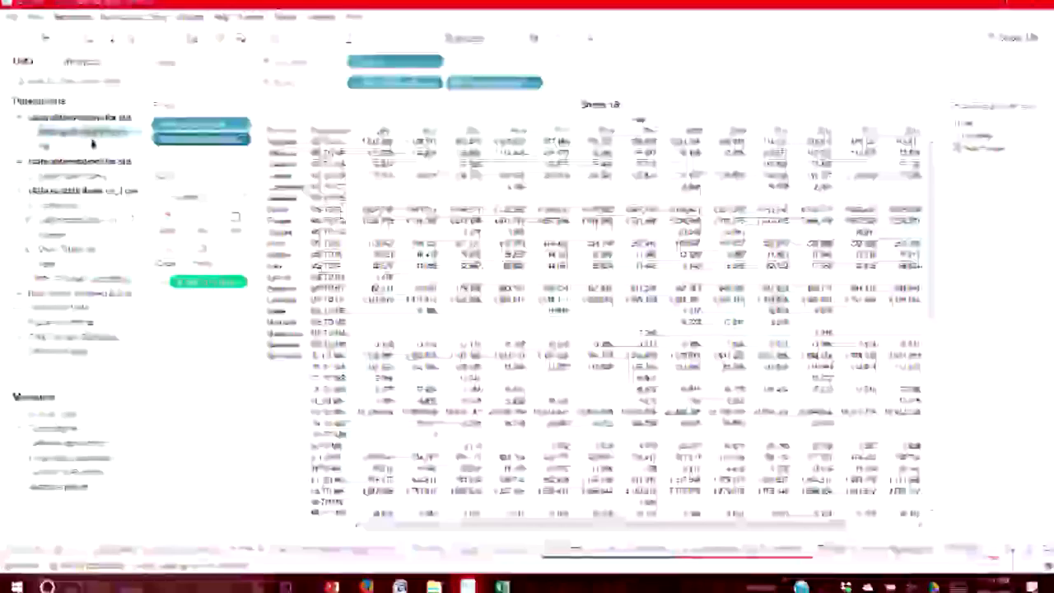
drag(85, 177, 559, 87)
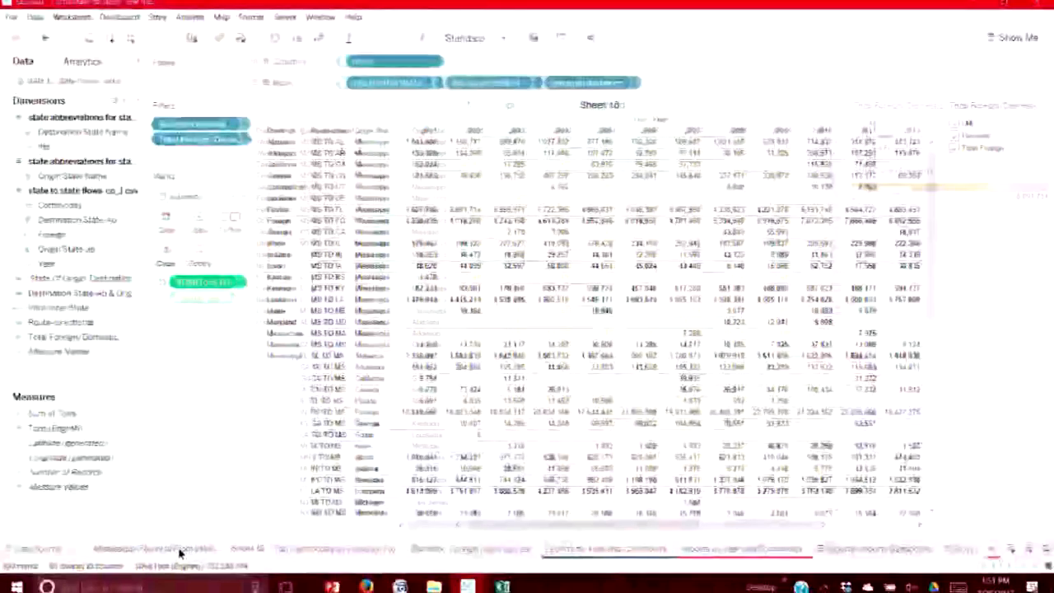
Check the marks on the Mississippi flows sheet and color Sheet 18's table values by the Sum of Tons measure.
click(165, 549)
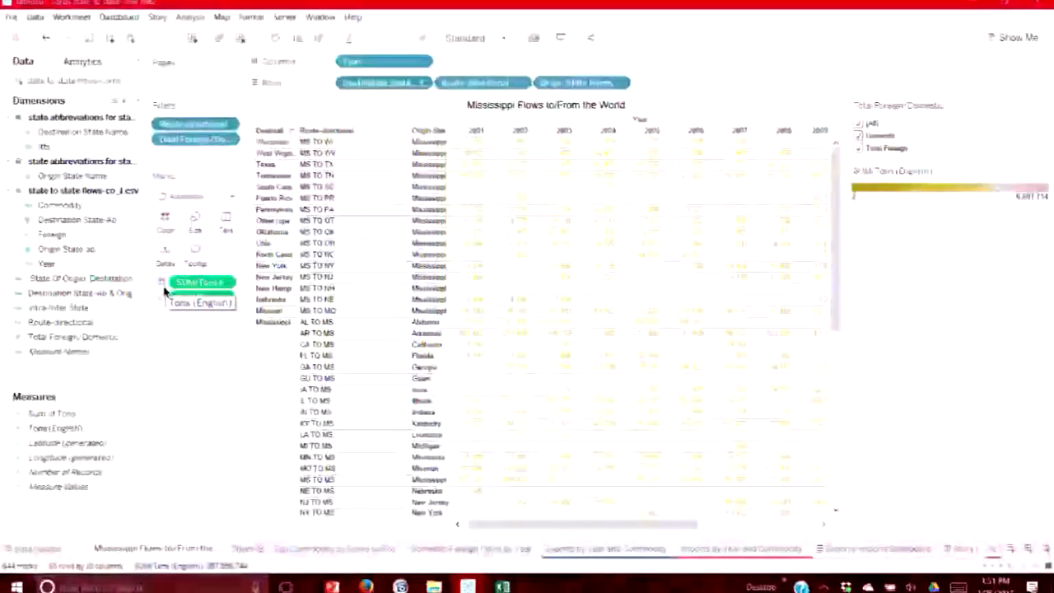
click(247, 548)
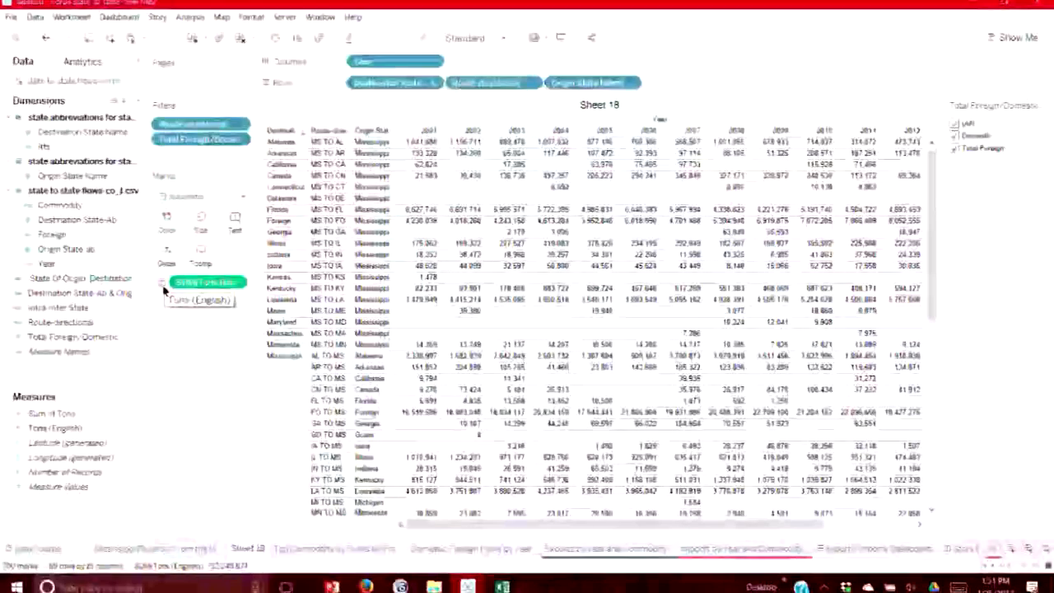
drag(33, 428, 125, 325)
drag(153, 237, 167, 220)
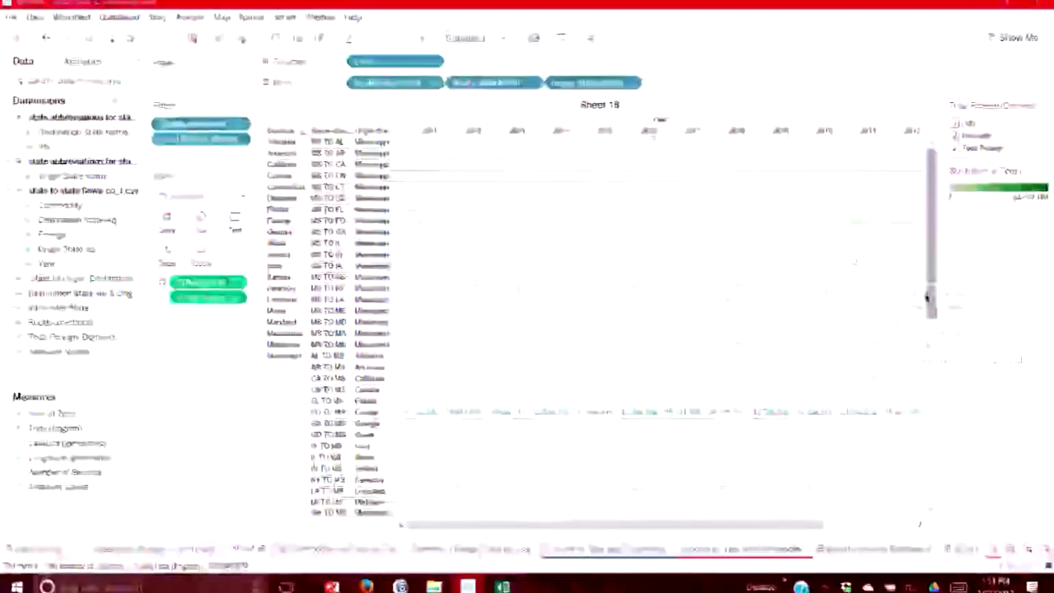
Duplicate the Mississippi Flows to/From the World sheet, then return to the hand-built Sheet 18.
mouse_move(565, 242)
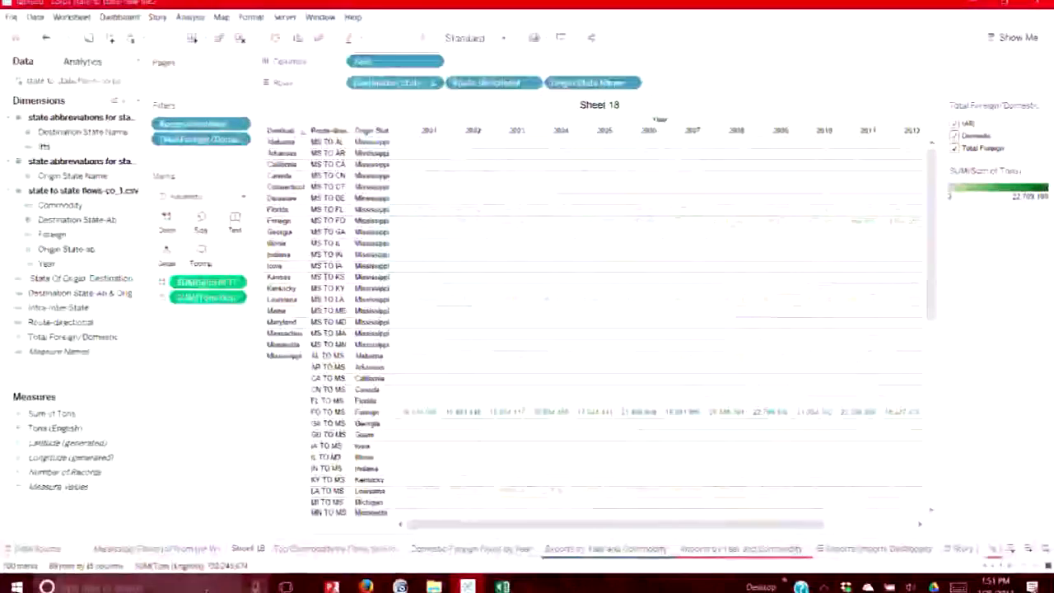
click(196, 550)
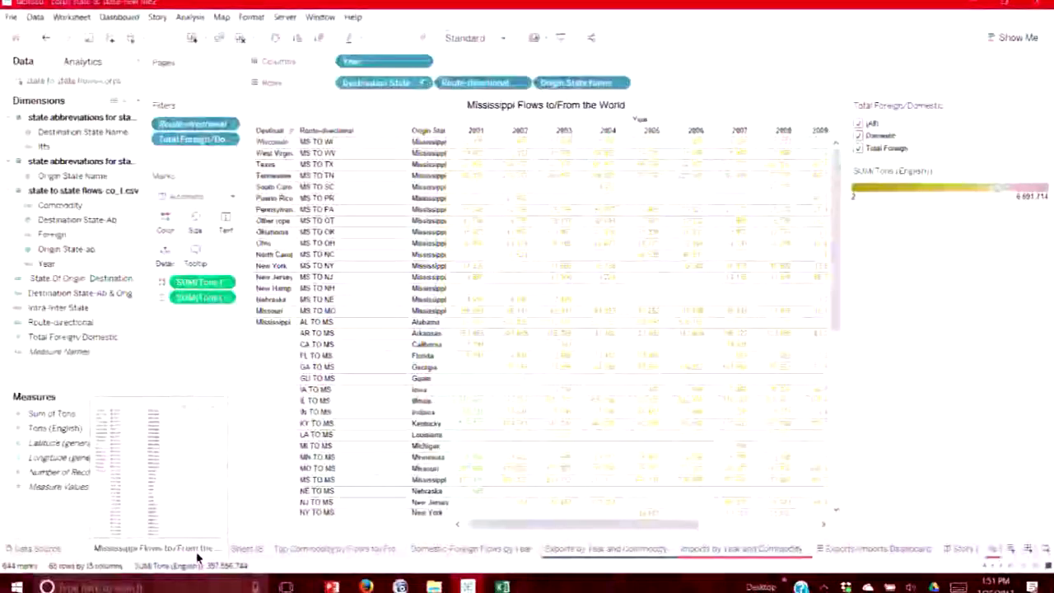
right_click(198, 558)
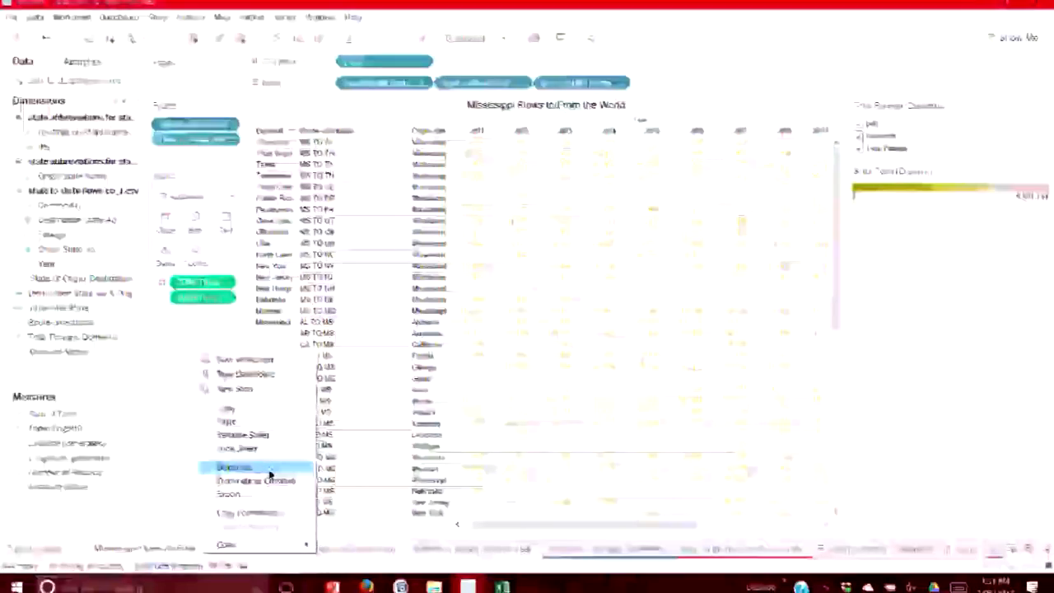
click(268, 478)
mouse_move(250, 552)
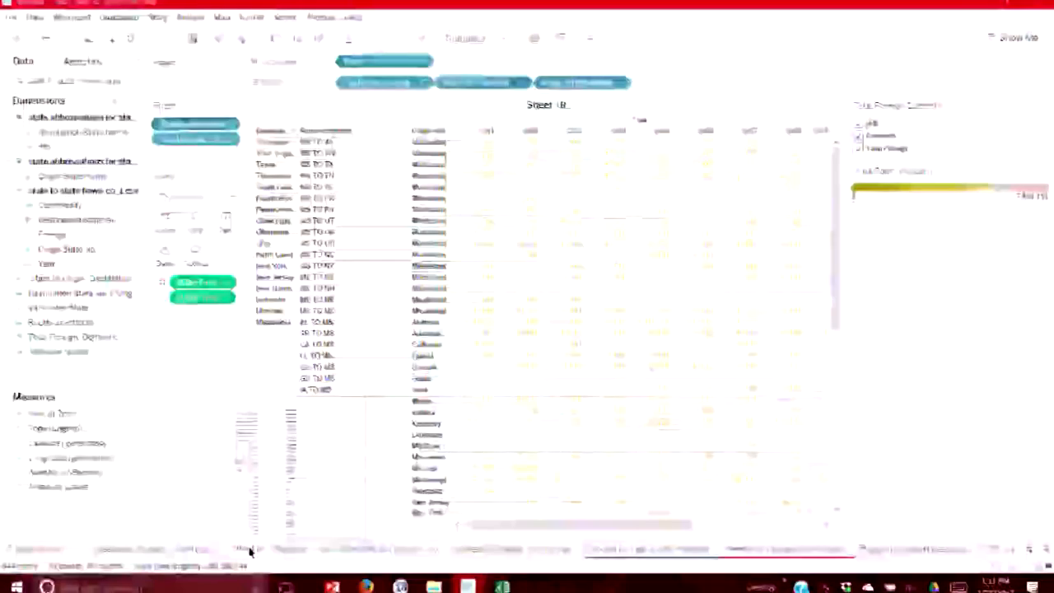
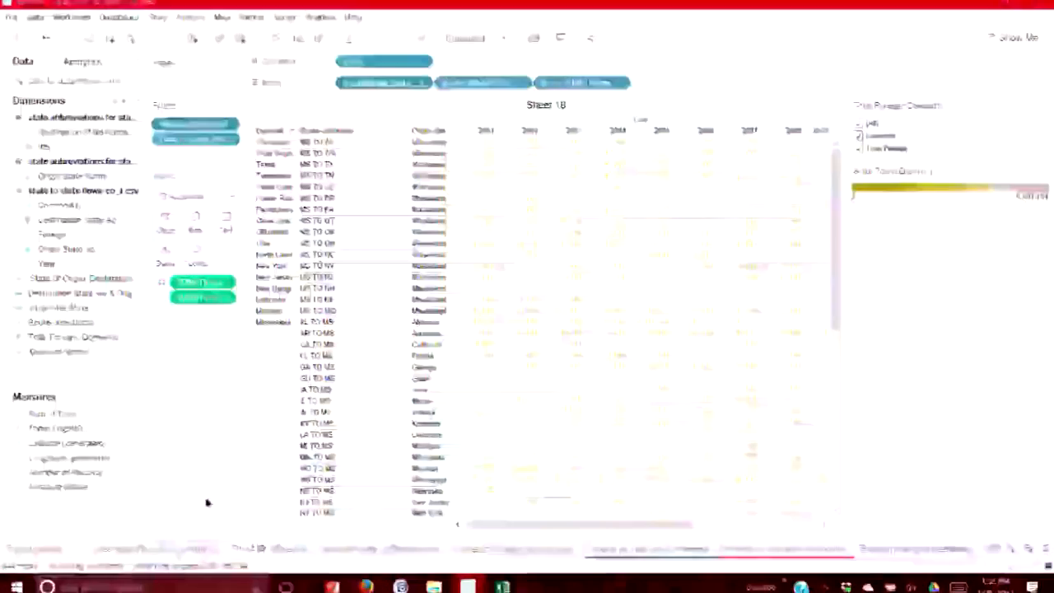
click(294, 550)
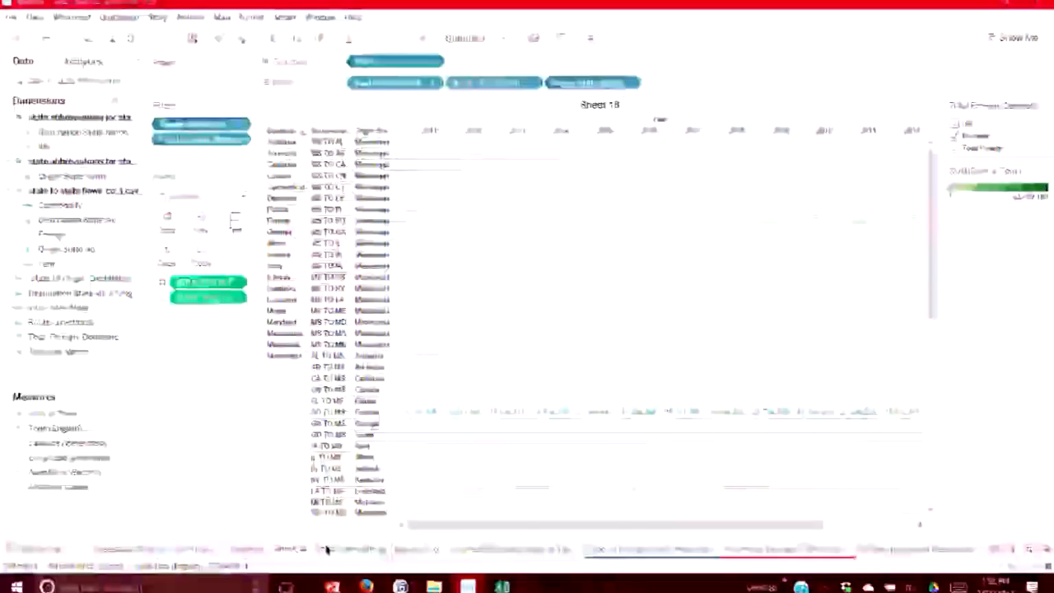
Examine the Route-directional filter's routes and condition options on the Top Commodity by Flows to/From Mississippi sheet, and compare that sheet with the Mississippi flows sheet.
click(347, 549)
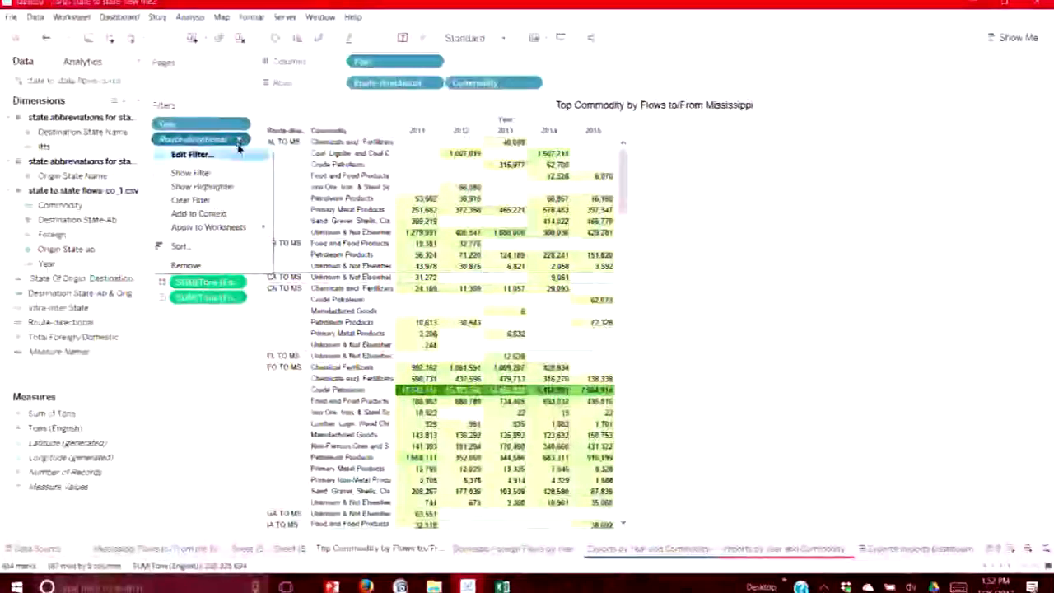
click(225, 162)
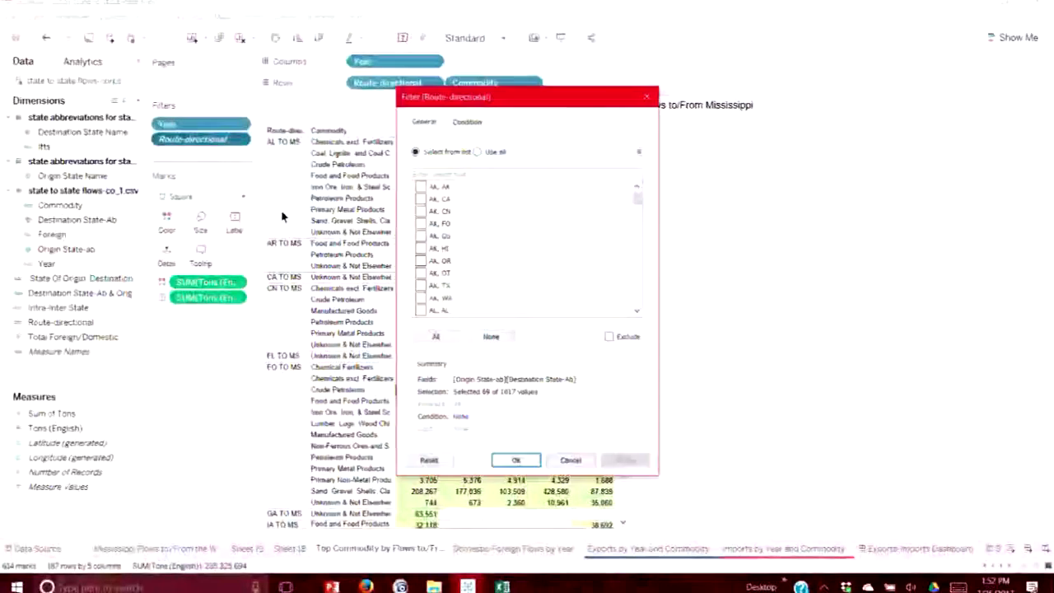
drag(636, 200, 637, 205)
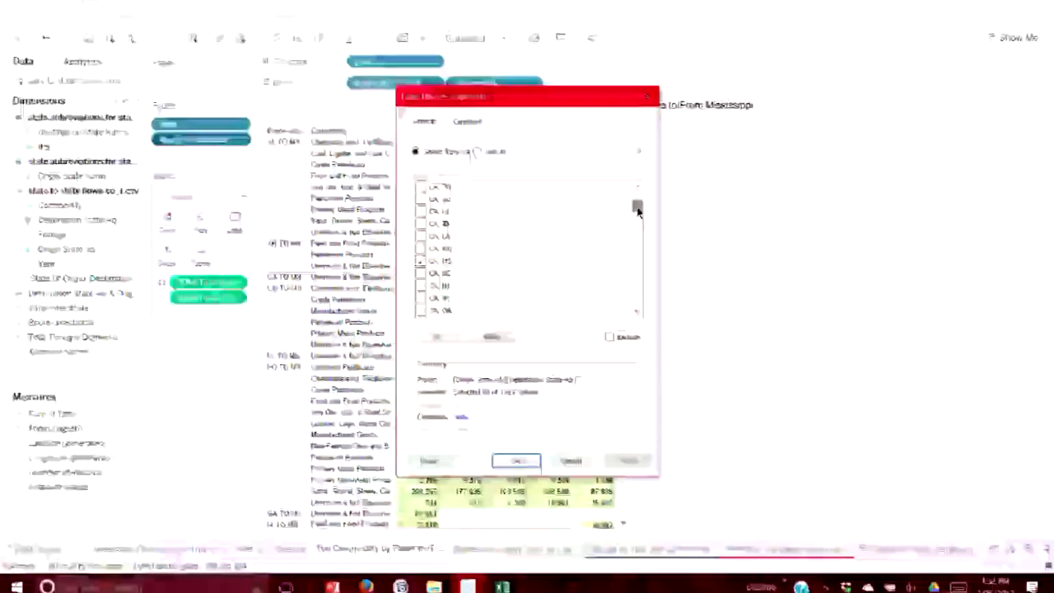
scroll(442, 282, down, 1)
click(481, 122)
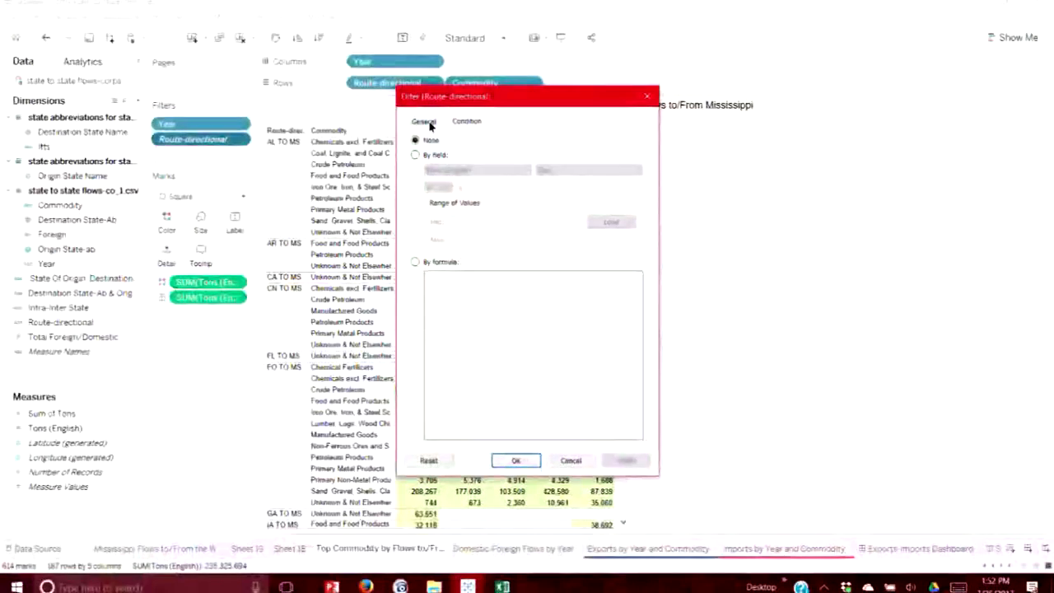
click(428, 123)
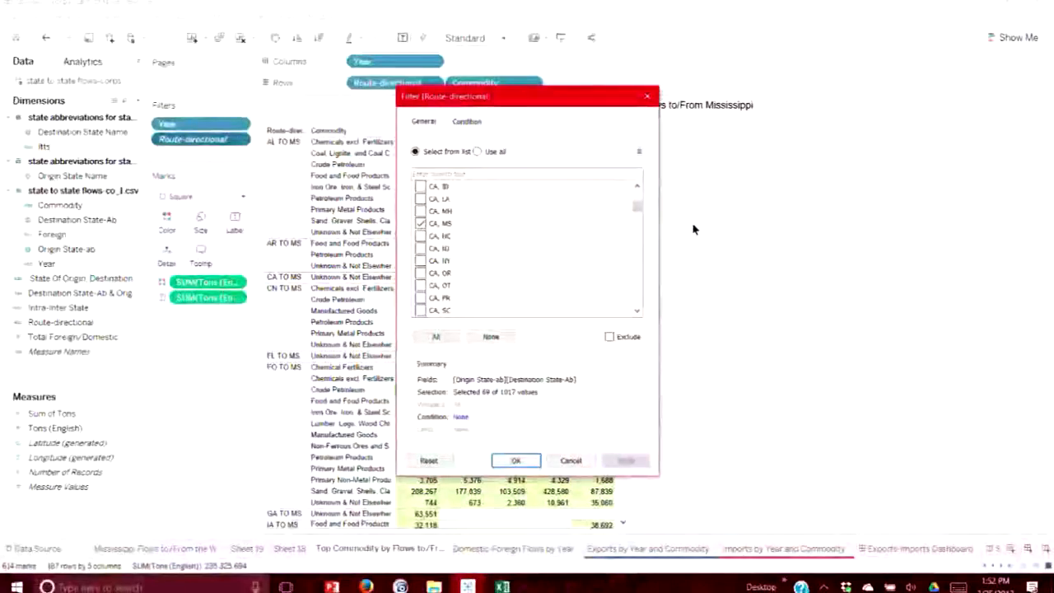
drag(638, 209, 639, 277)
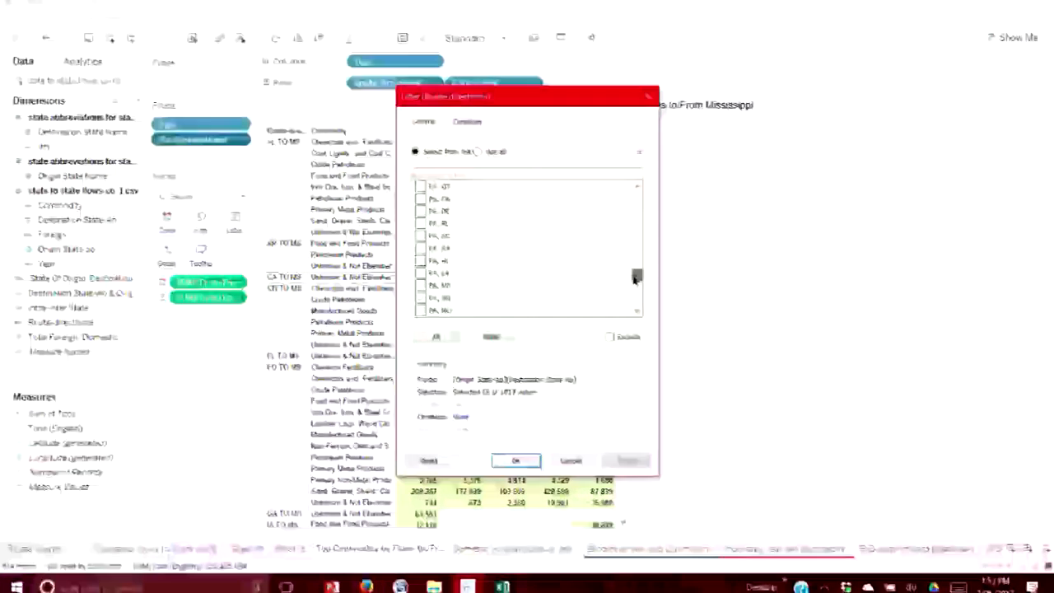
click(574, 461)
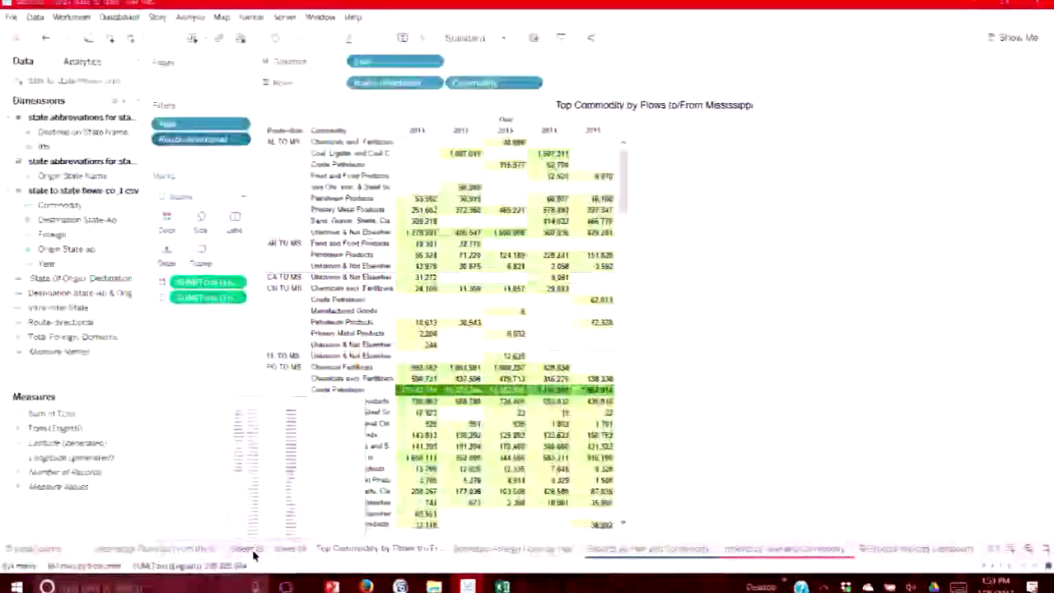
click(205, 548)
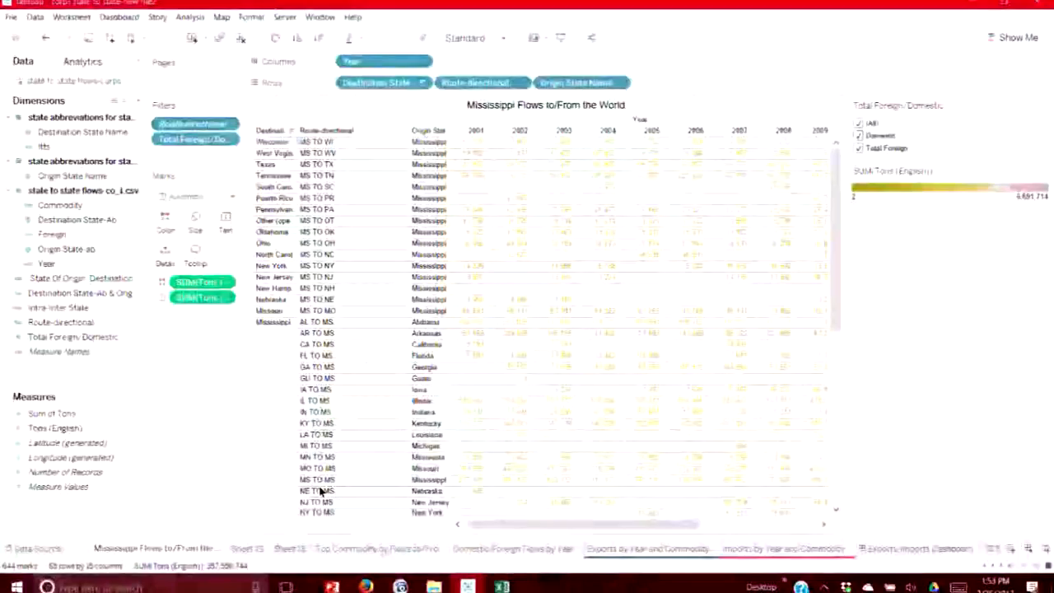
click(350, 549)
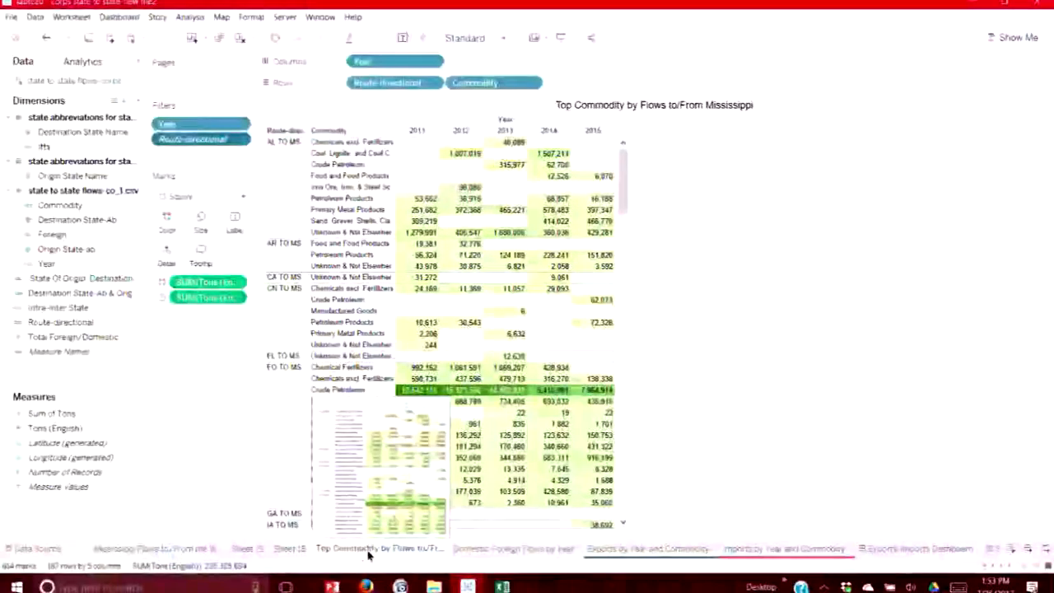
Compare the Mississippi flows sheet with the Top Commodity sheet and highlight the Crude Petroleum row under EO TO MS.
click(154, 548)
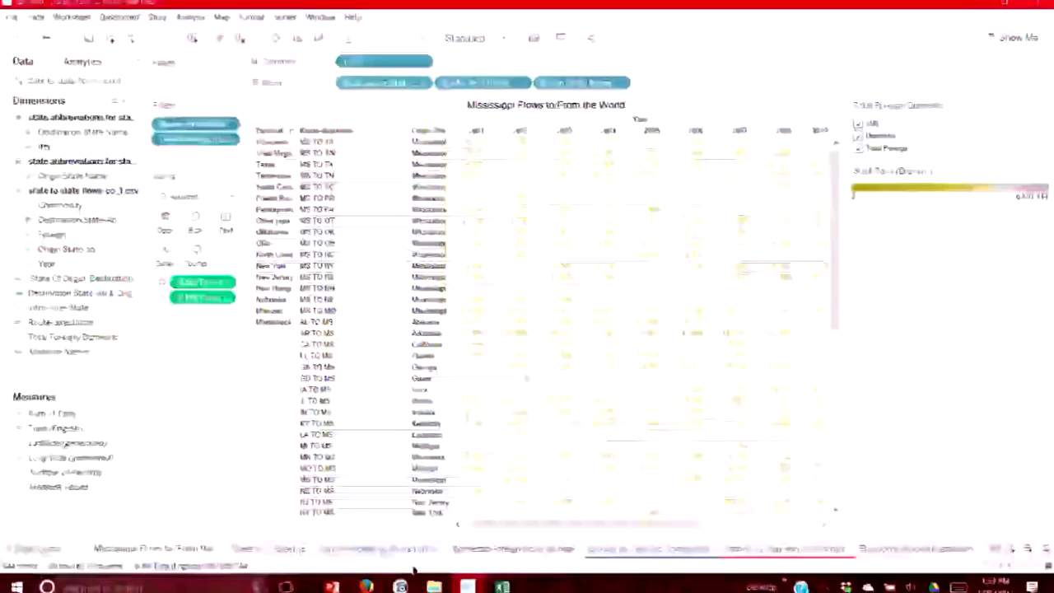
click(379, 548)
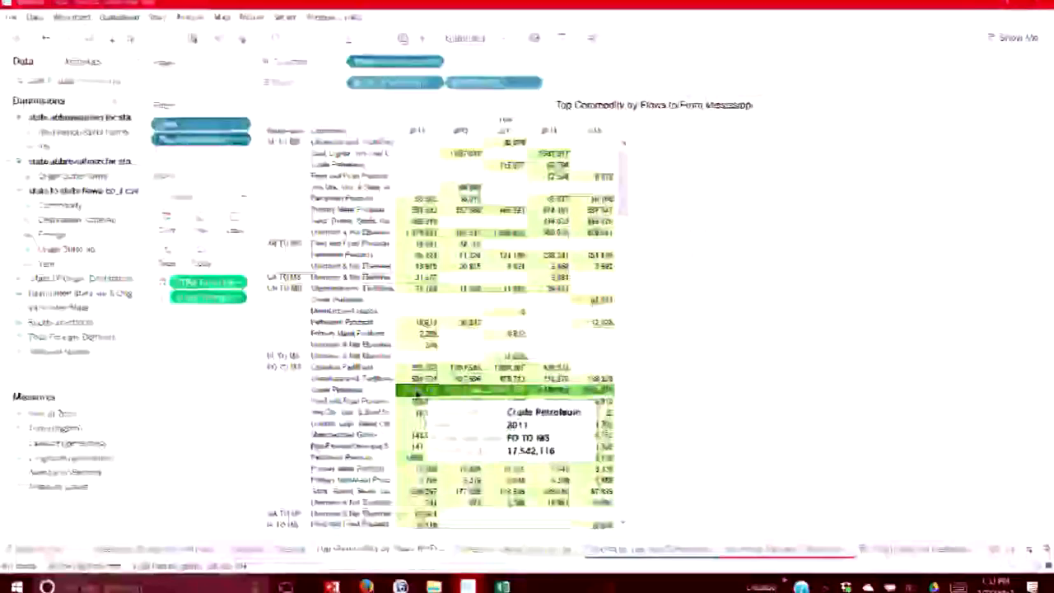
click(325, 391)
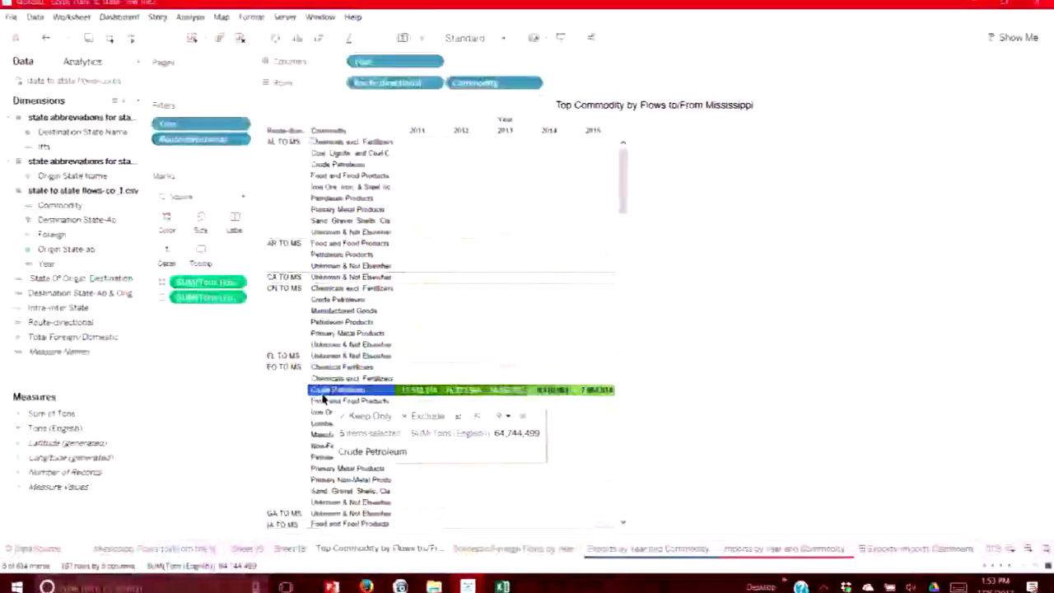
Examine the routes, destinations and origin states listed throughout the Mississippi Flows to/From the World table.
click(145, 549)
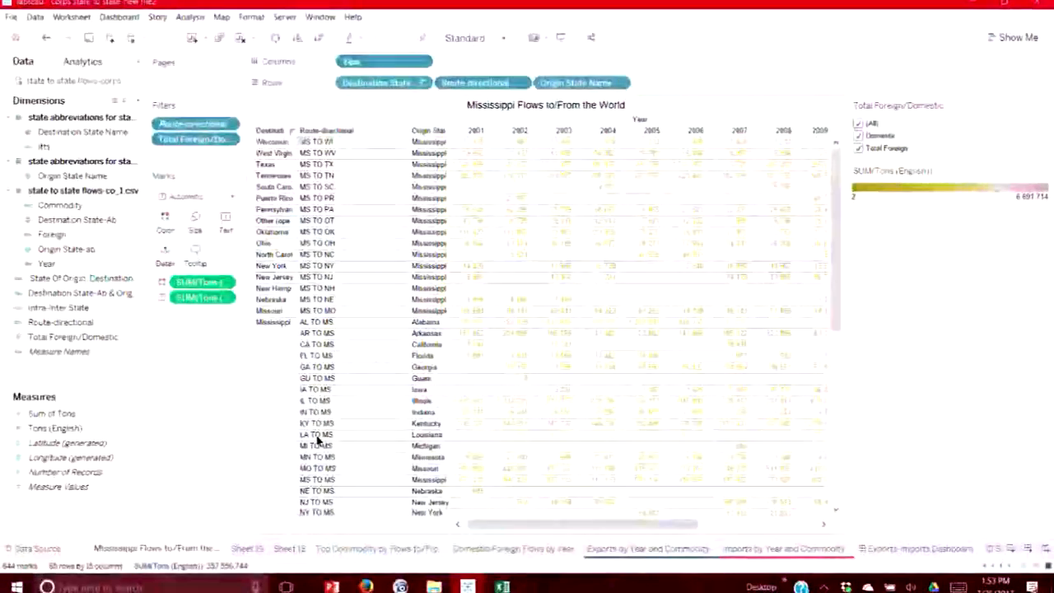
scroll(324, 440, down, 1)
scroll(323, 440, down, 2)
scroll(335, 449, down, 5)
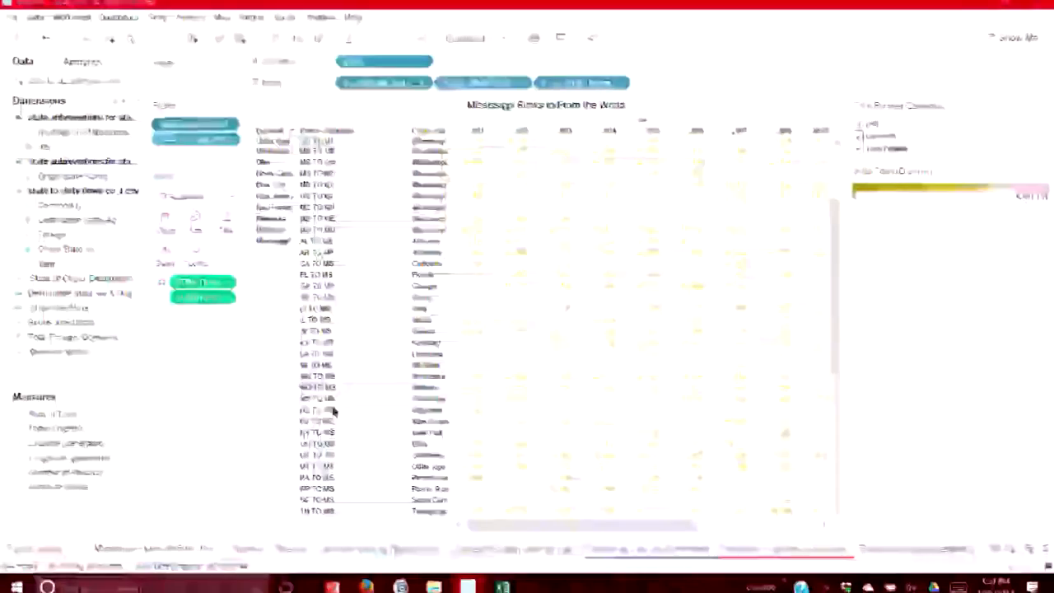
scroll(347, 454, down, 6)
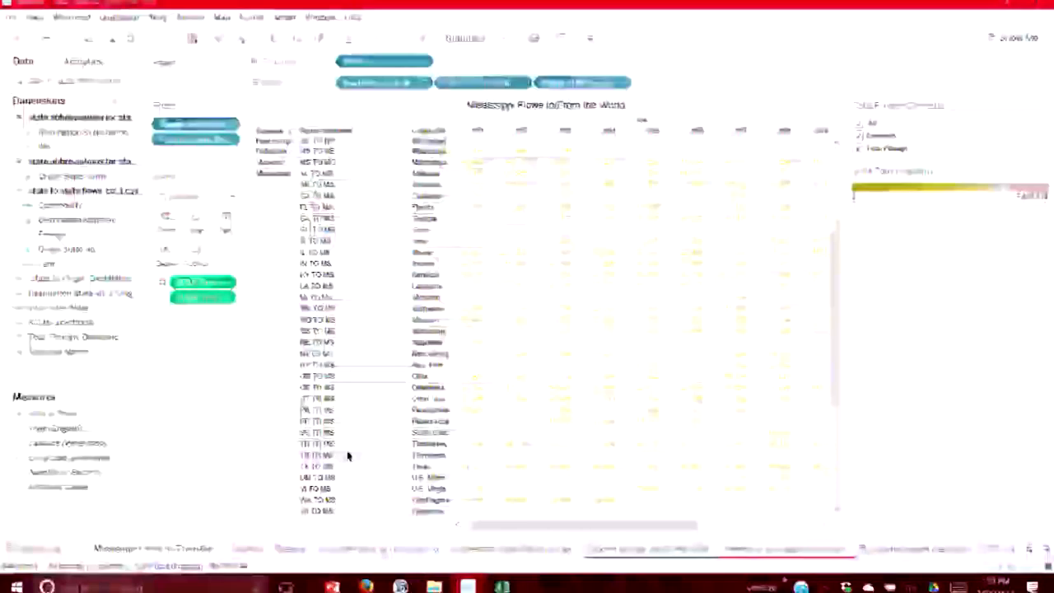
scroll(328, 446, up, 3)
scroll(329, 445, down, 10)
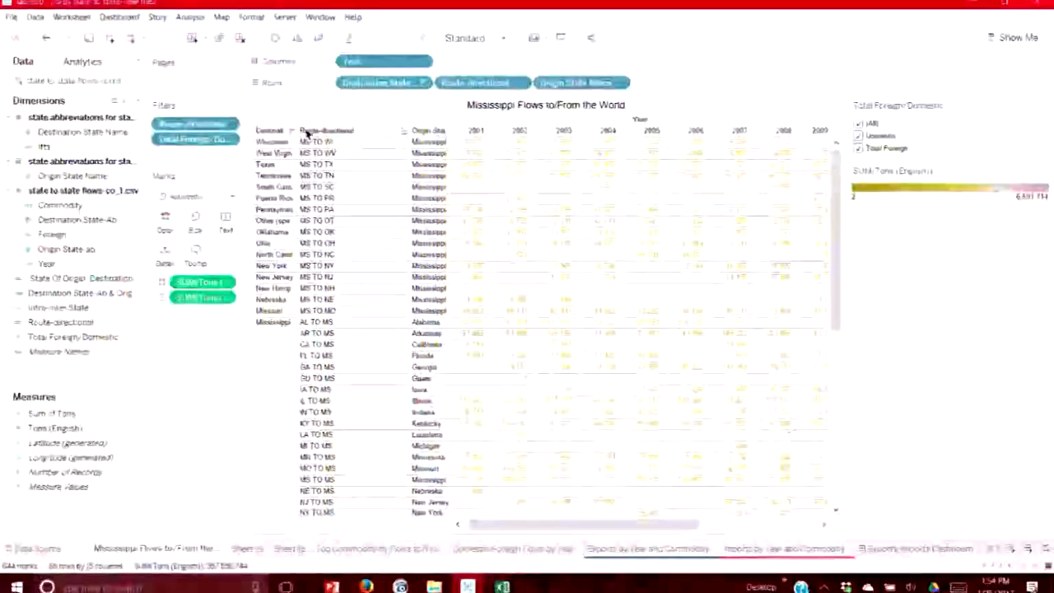
scroll(309, 391, down, 8)
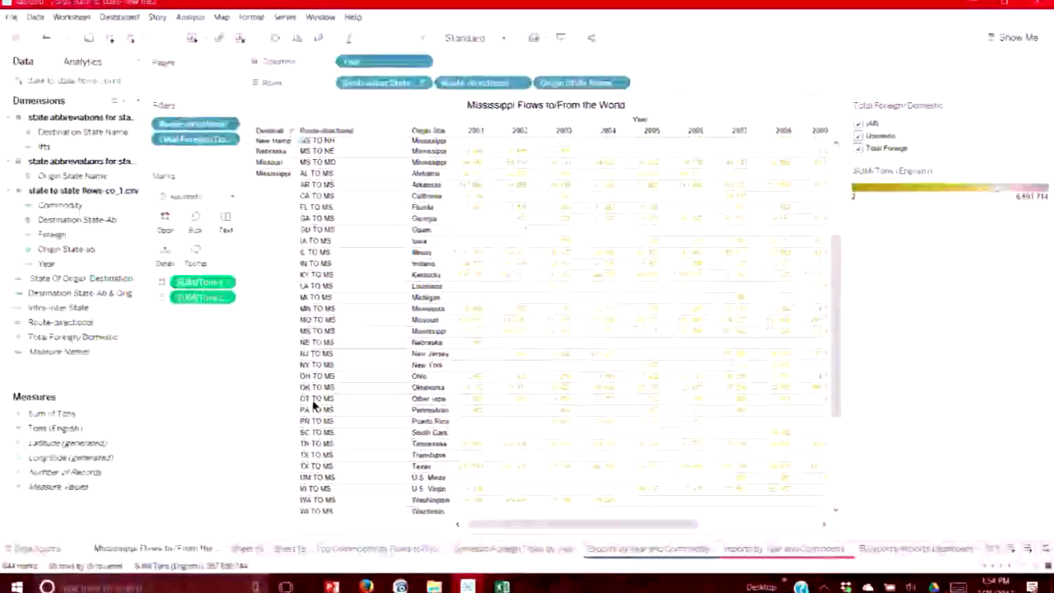
scroll(310, 403, down, 4)
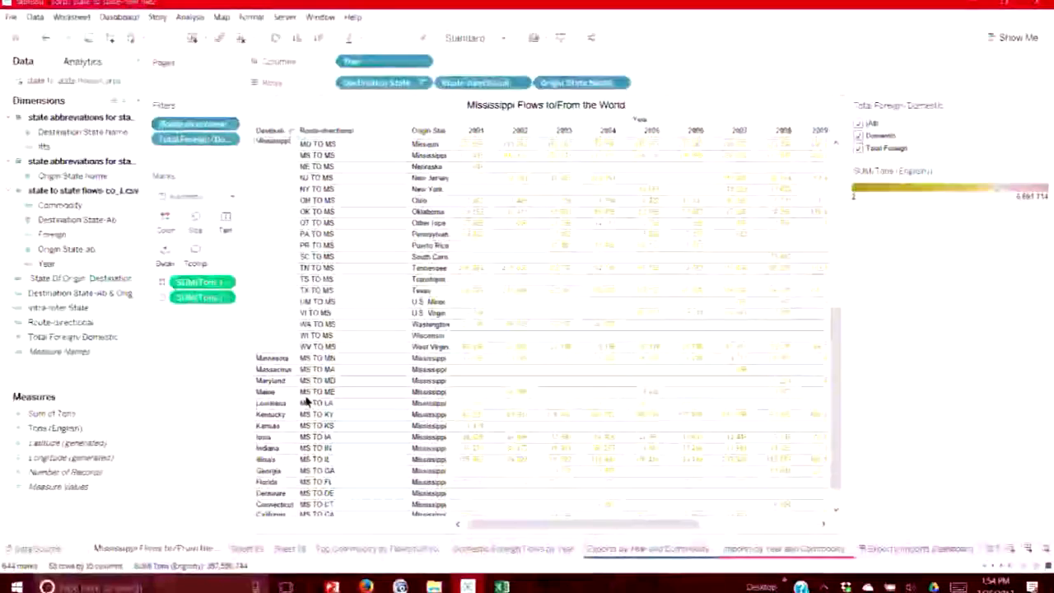
scroll(286, 466, down, 1)
mouse_move(465, 485)
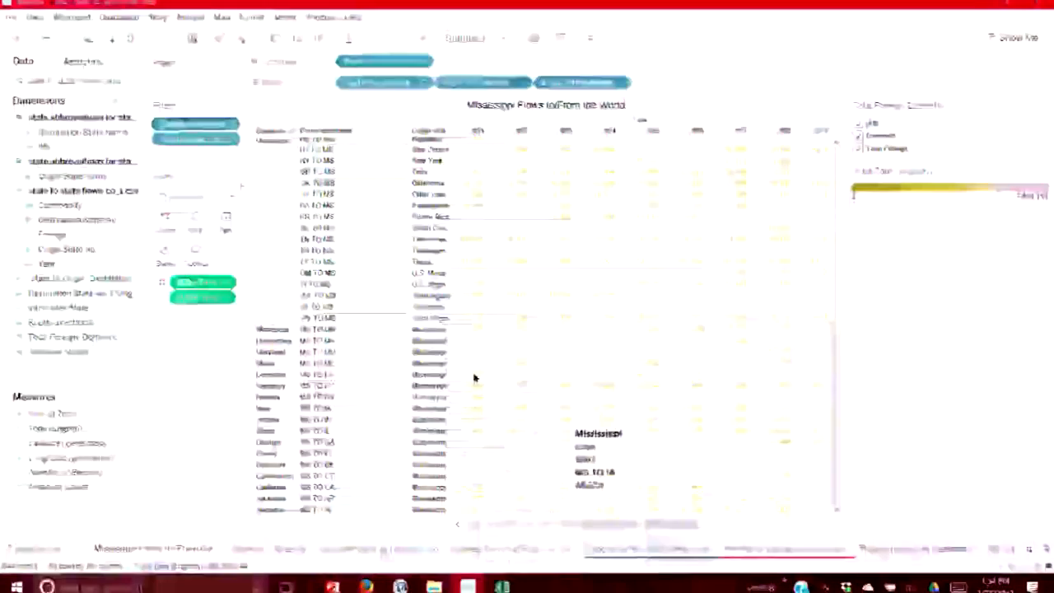
Move Route-directional after Origin State Name on the Rows of the Mississippi flows sheet.
click(425, 84)
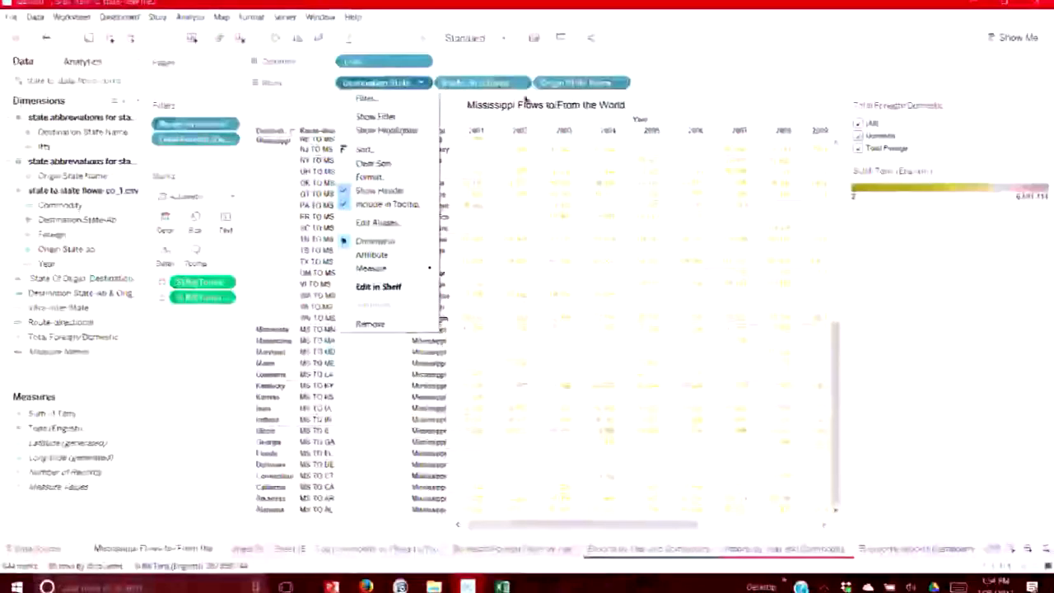
drag(498, 89, 649, 85)
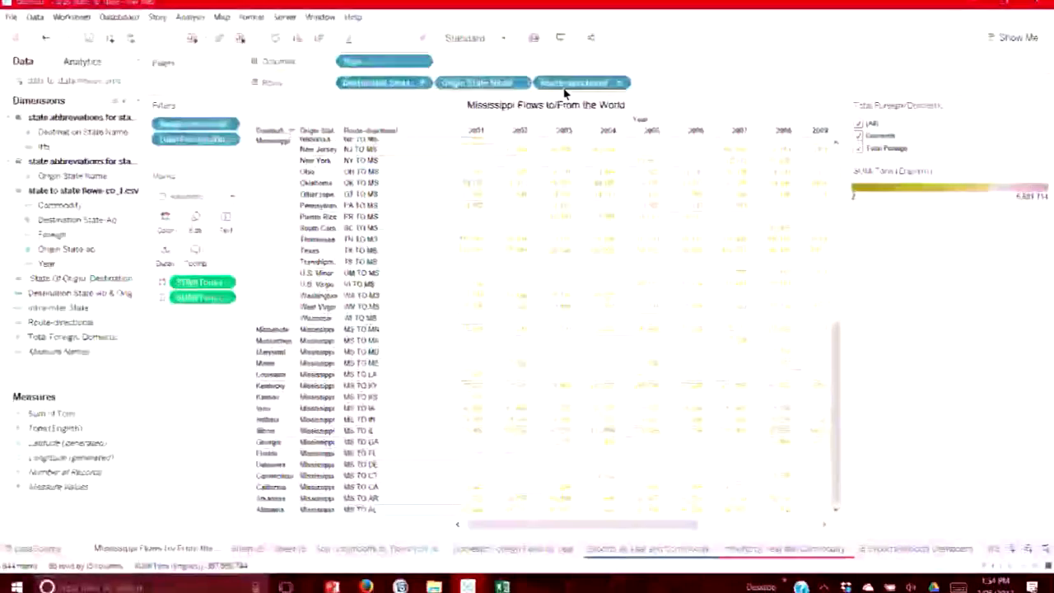
Review the domestic and total foreign routes on the Domestic-Foreign Flows by Year sheet.
click(389, 549)
click(489, 549)
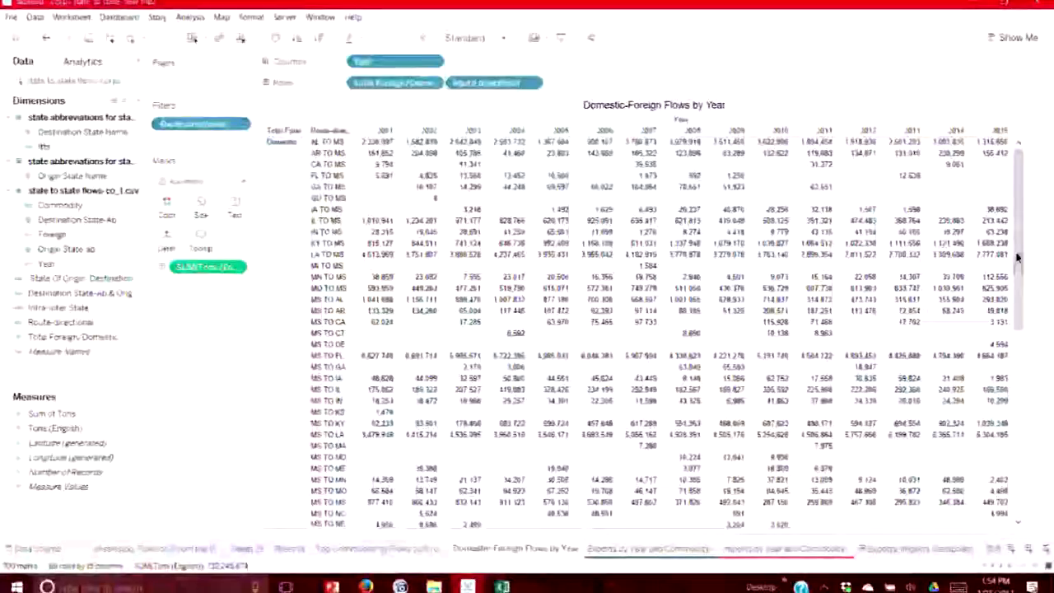
scroll(271, 508, down, 10)
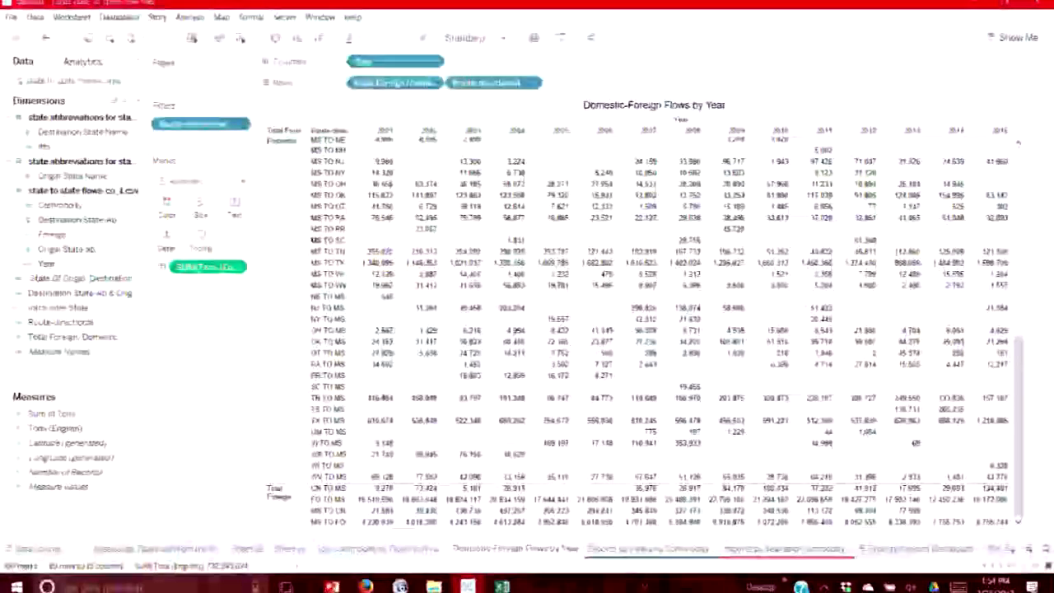
On the Exports by Year and Commodity sheet, highlight the Lumber, Manufactured Goods and Petroleum Products commodities one after another.
click(644, 549)
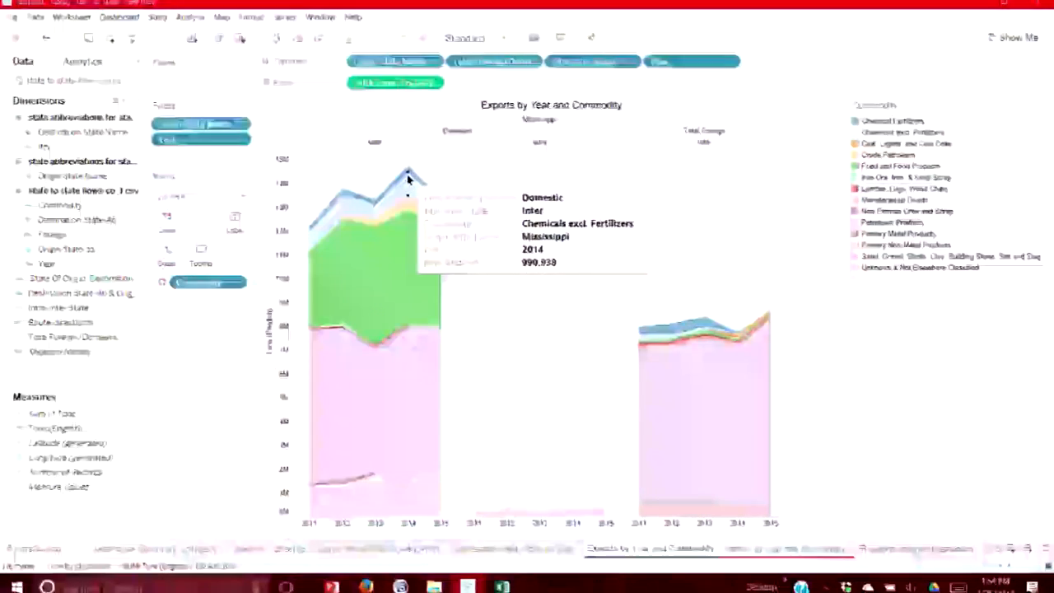
click(882, 191)
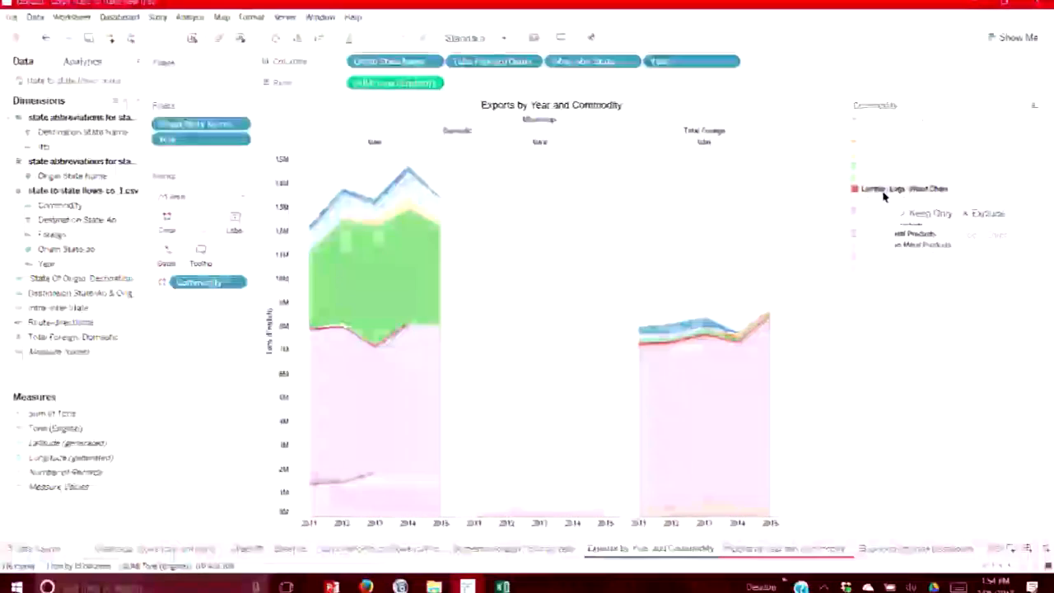
click(879, 201)
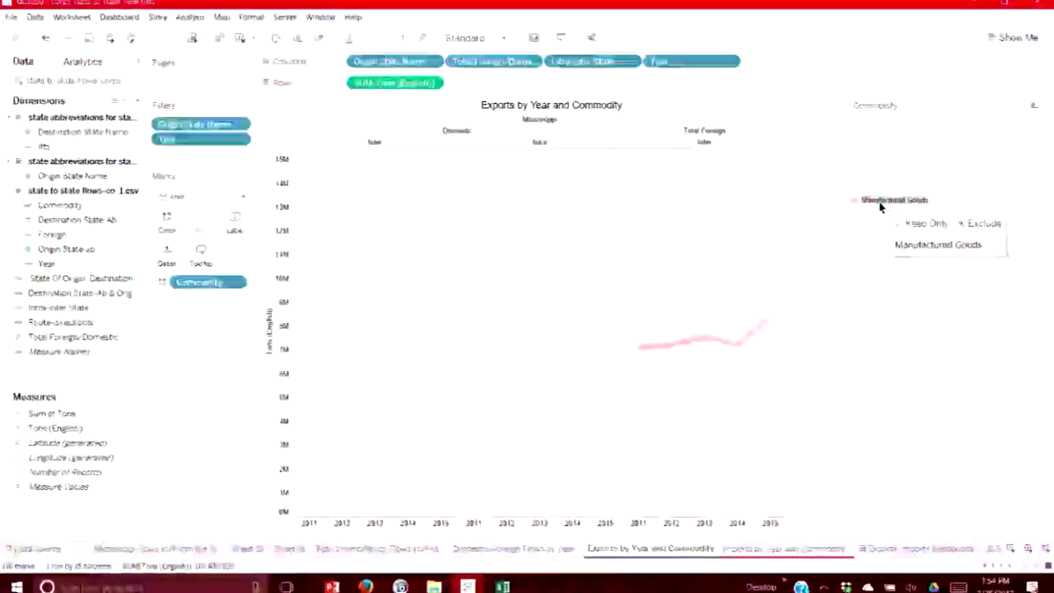
click(877, 224)
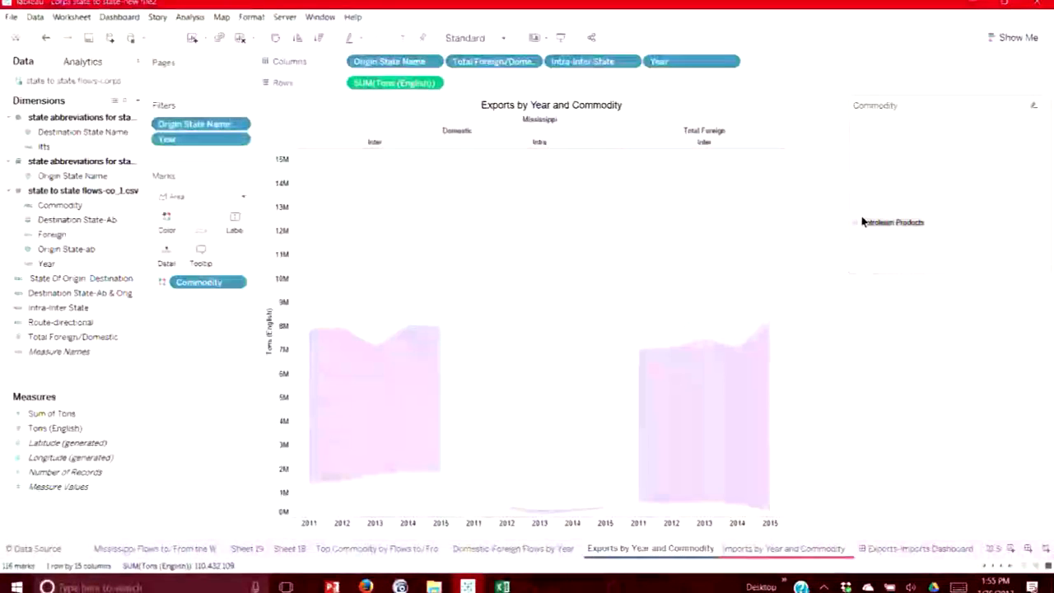
Apply the Mississippi flows sheet's Route-directional filter to all the listed worksheets.
click(198, 549)
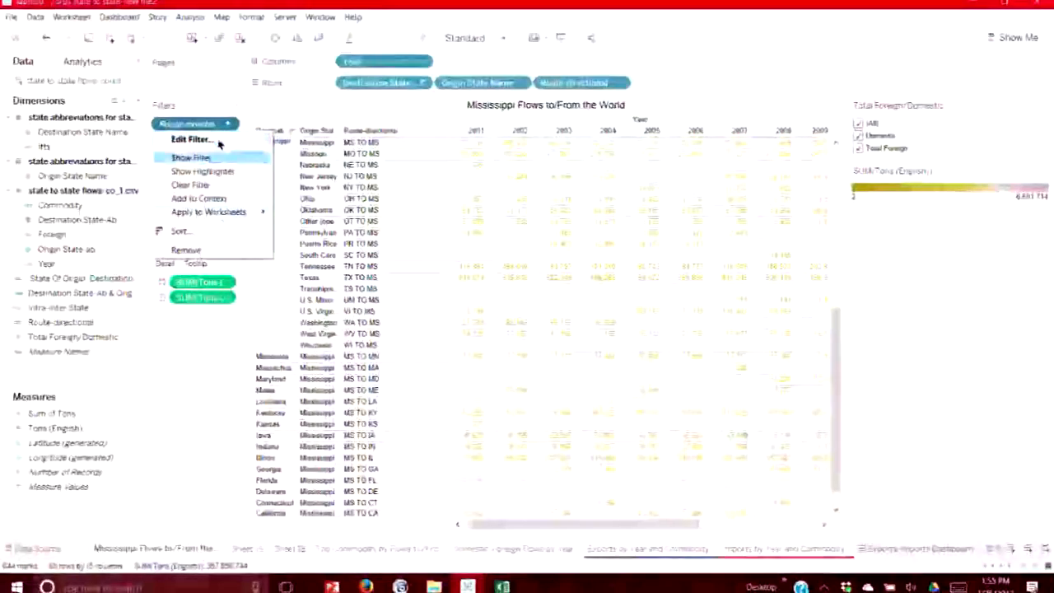
mouse_move(223, 215)
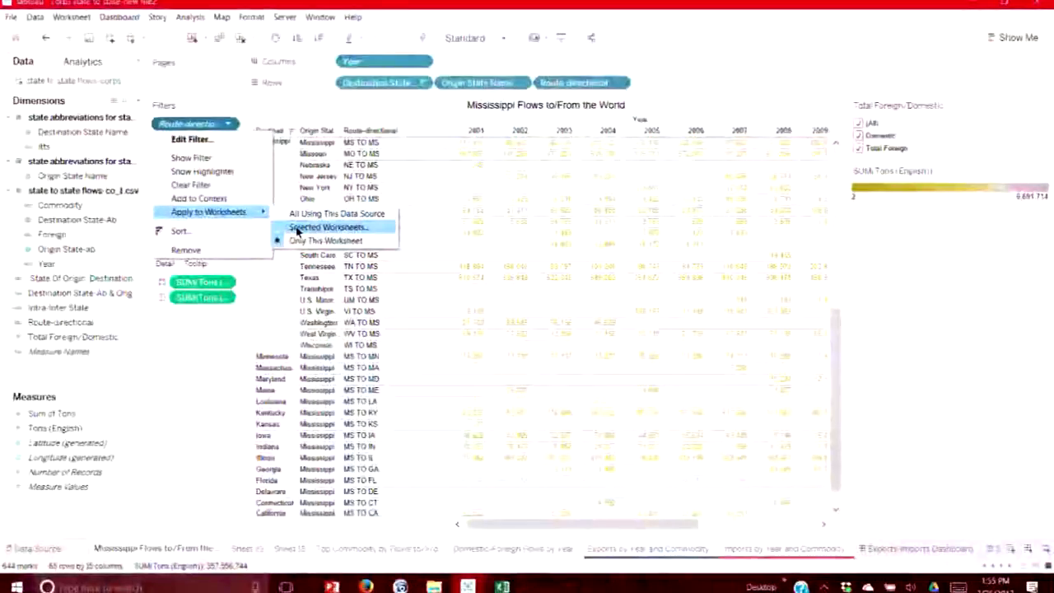
click(298, 228)
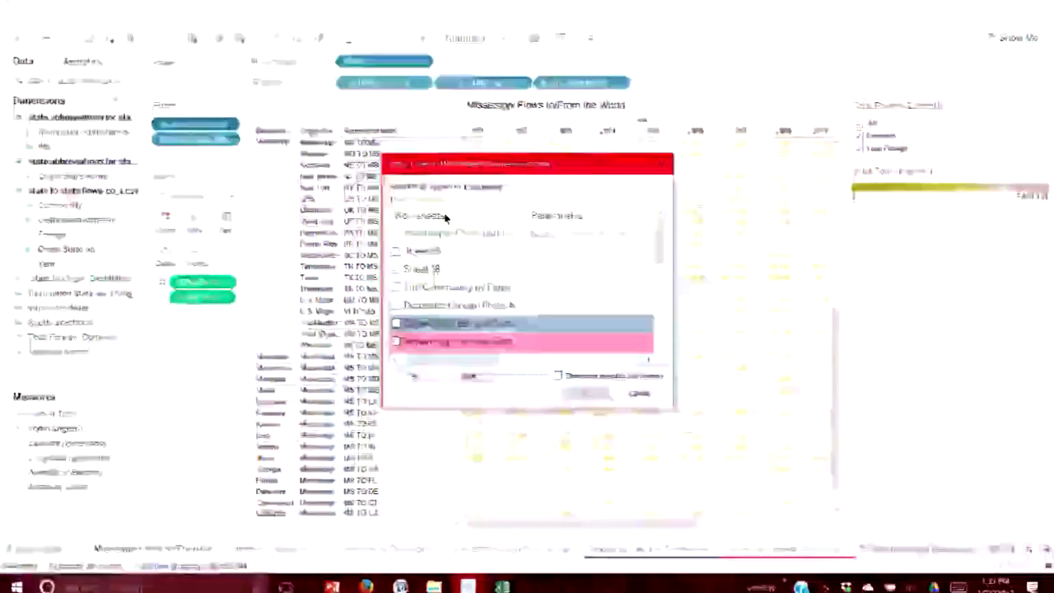
scroll(459, 286, up, 5)
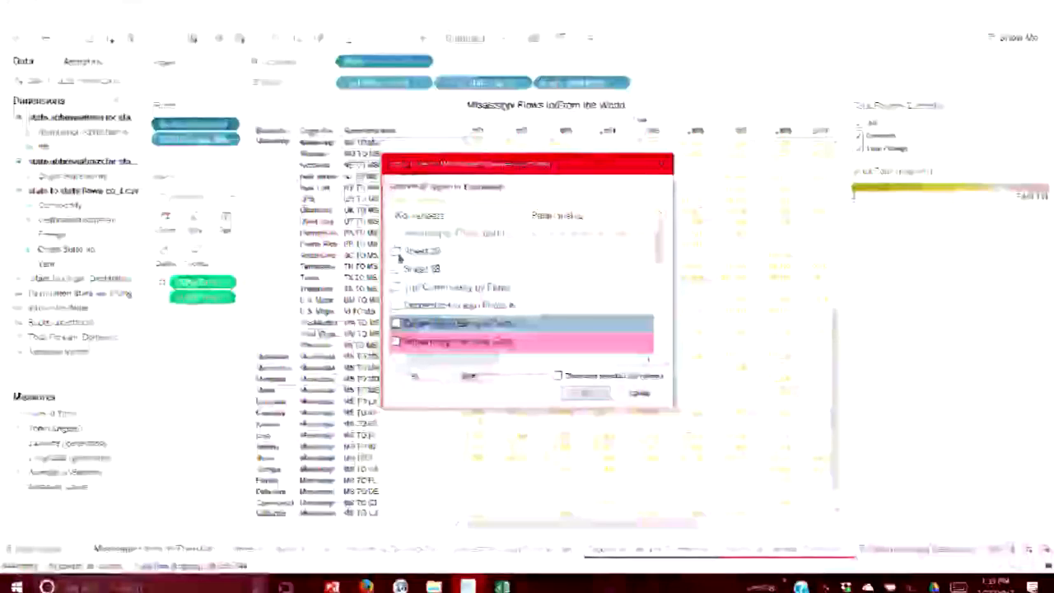
click(414, 375)
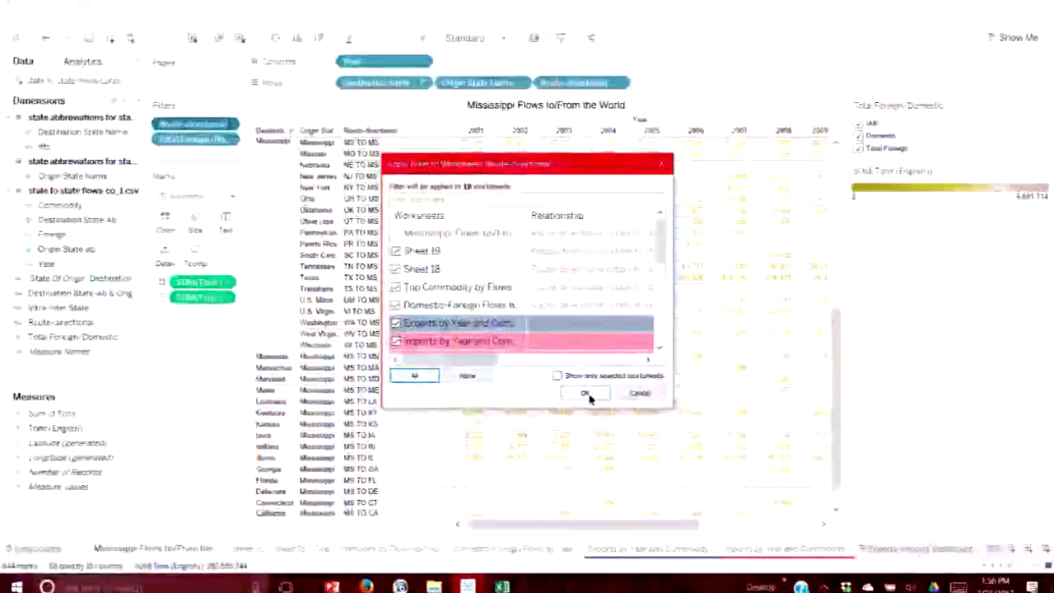
click(587, 394)
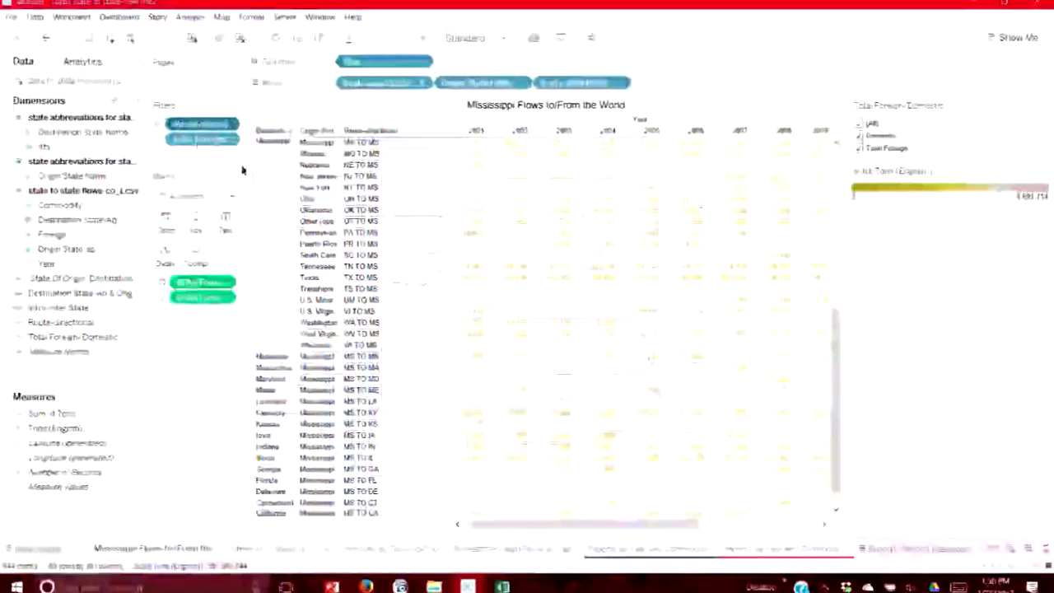
Search the Route-directional filter for MO, select all matching routes in addition to the Mississippi ones, and apply the filter.
right_click(191, 125)
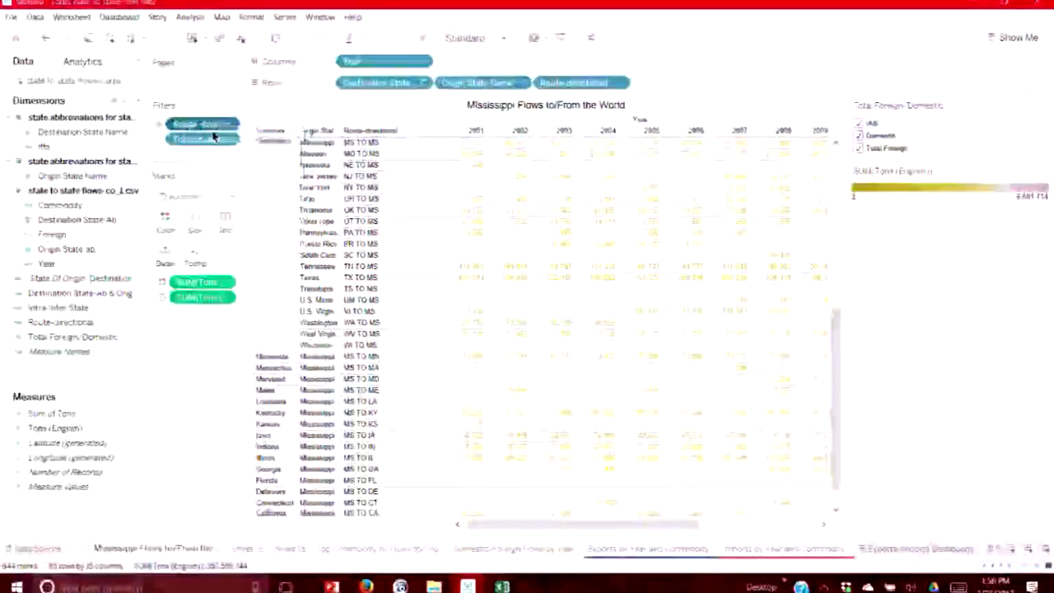
click(441, 175)
text(MO)
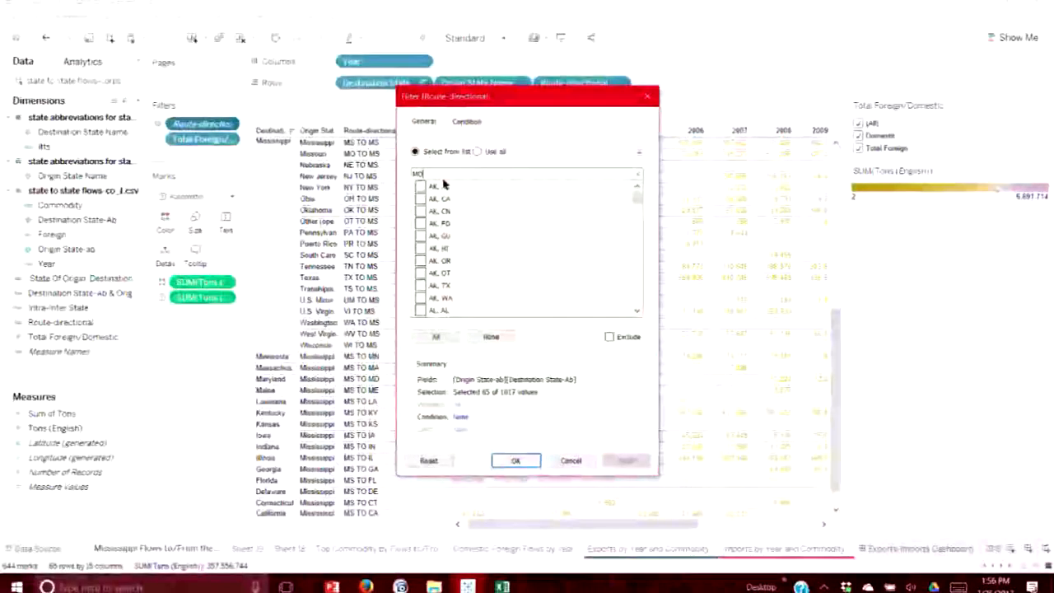
drag(638, 198, 640, 265)
click(490, 337)
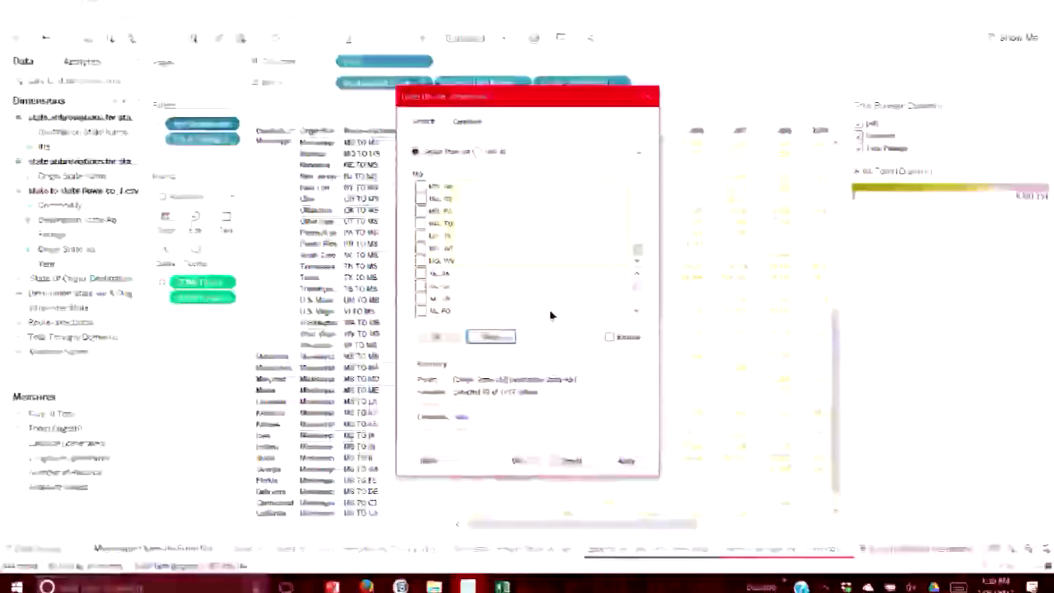
drag(628, 260, 439, 136)
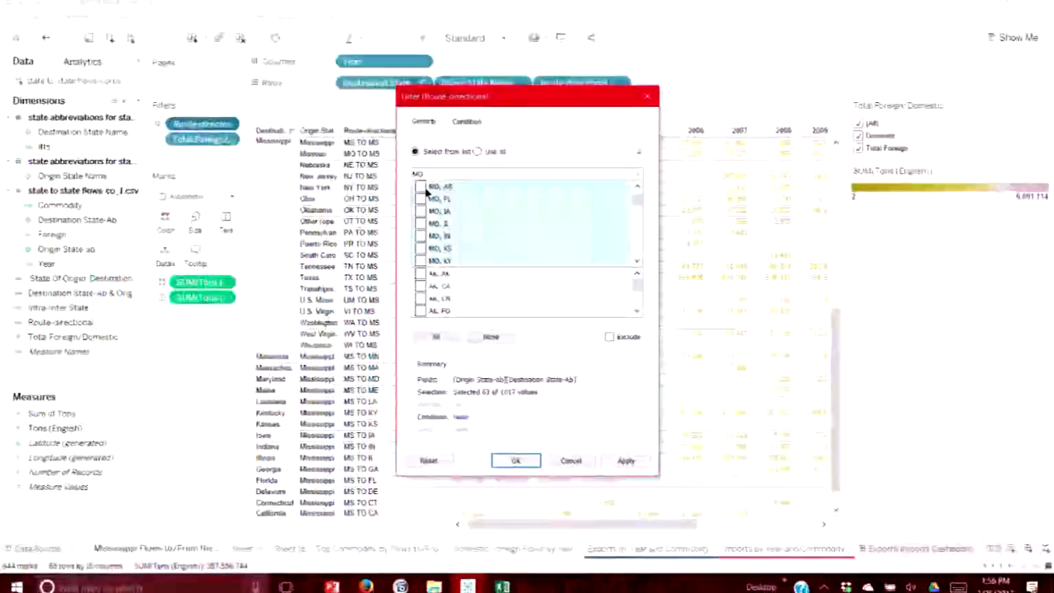
click(440, 344)
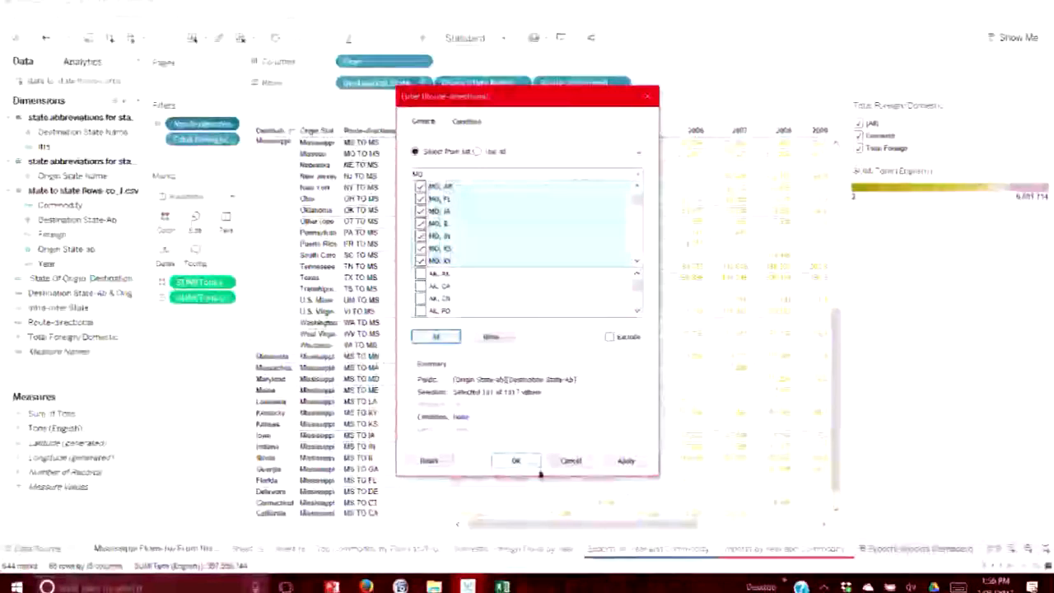
click(624, 461)
click(517, 460)
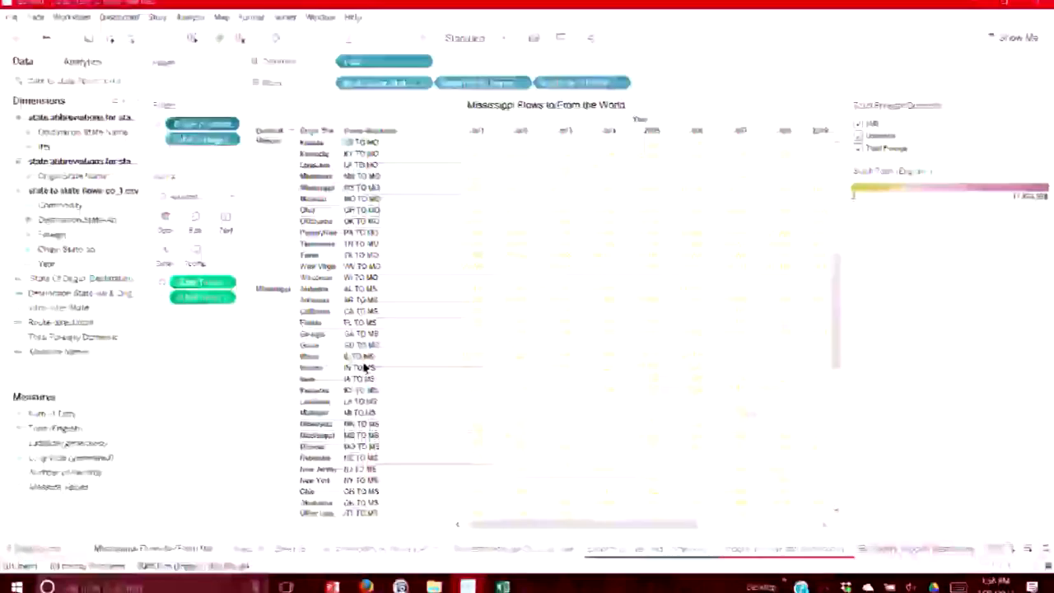
Look through the Missouri and Mississippi routes in the table and check the Route-directional filter's list without changing it.
click(4, 349)
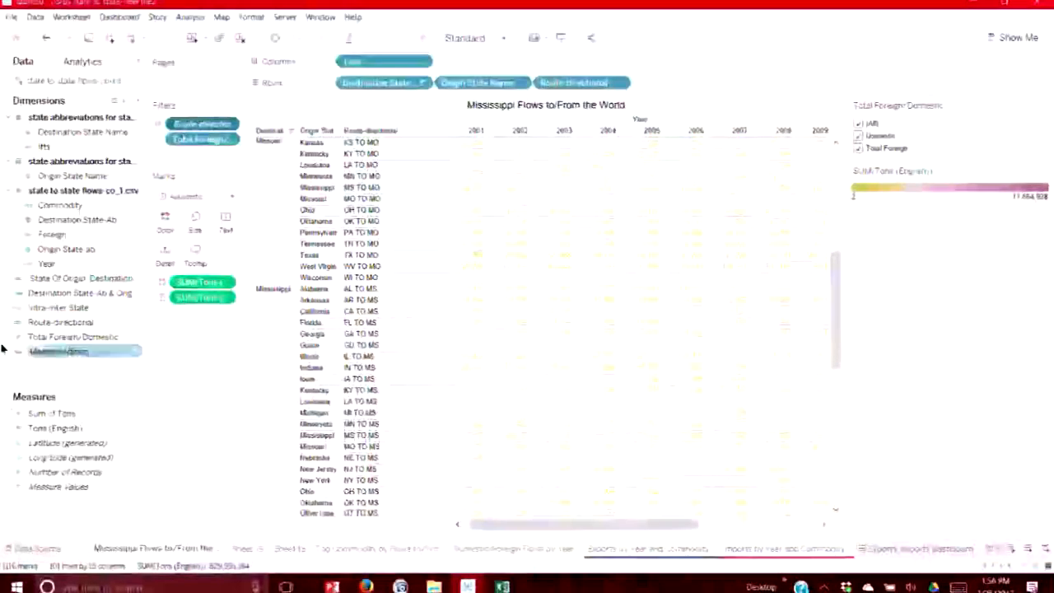
click(280, 298)
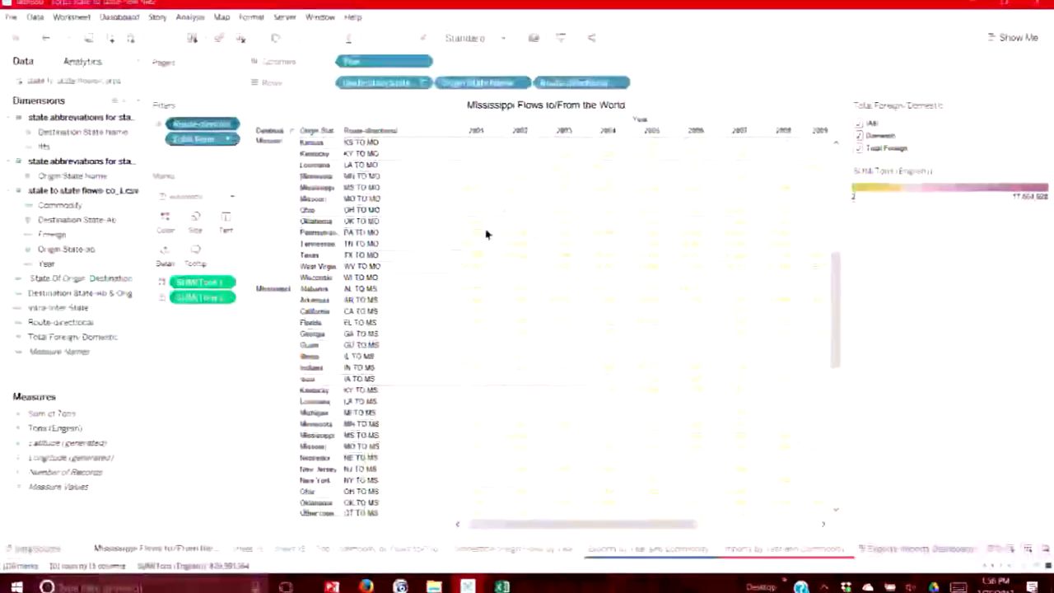
scroll(578, 234, down, 4)
scroll(577, 237, up, 6)
scroll(574, 236, up, 1)
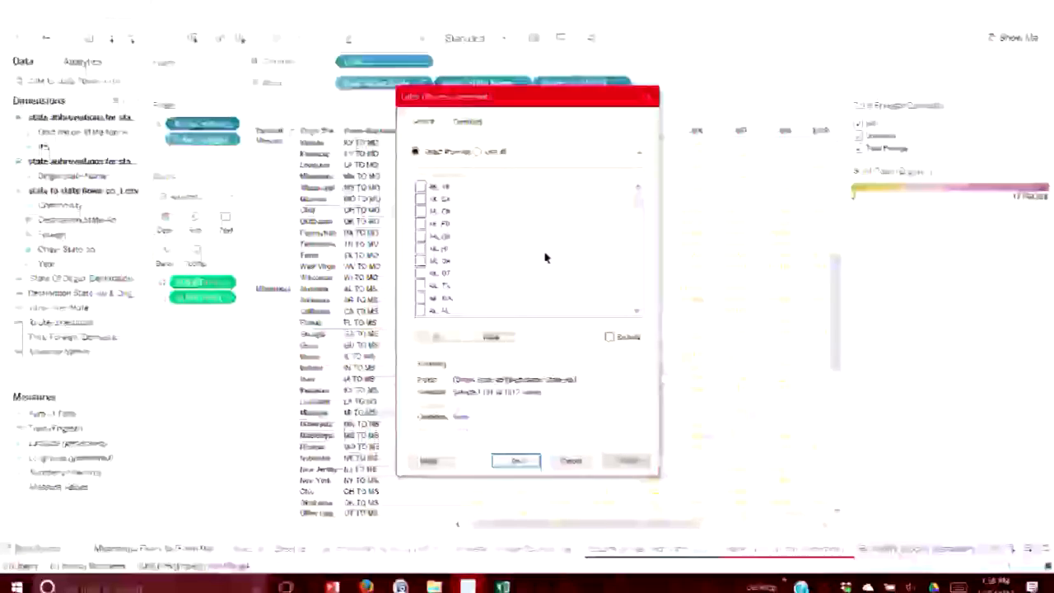
click(576, 464)
Clear the Route-directional filter's selection, search its list for MO, check all matching routes and apply the filter.
click(225, 126)
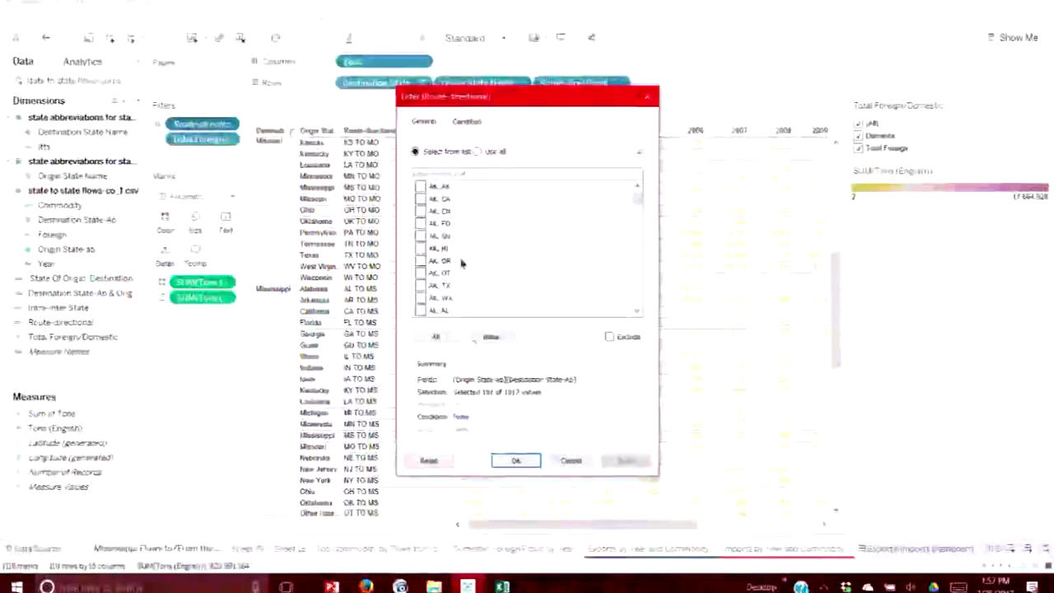
click(490, 337)
drag(636, 197, 632, 303)
click(454, 175)
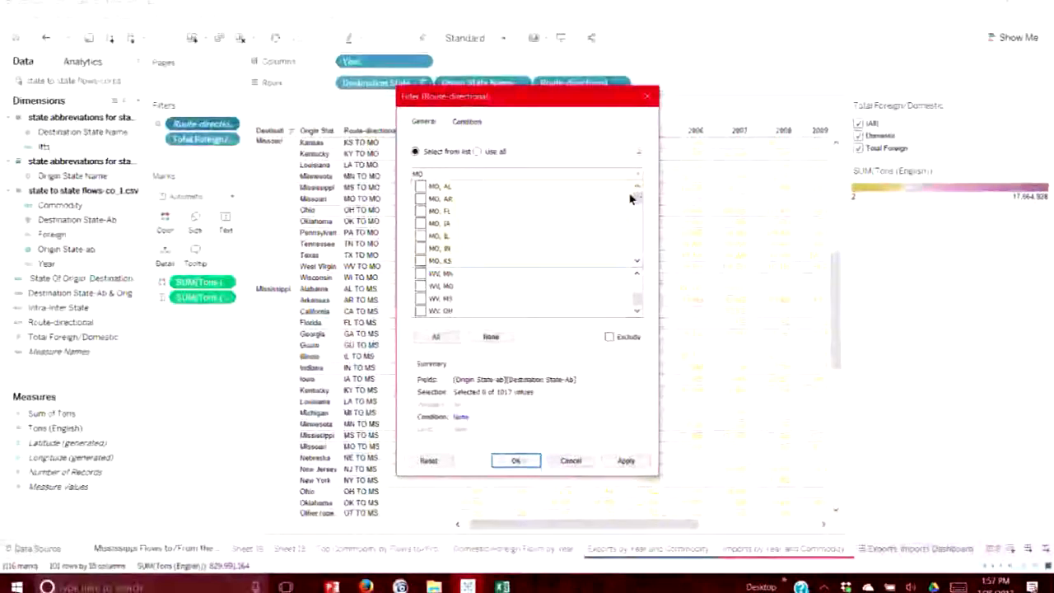
drag(630, 252, 413, 140)
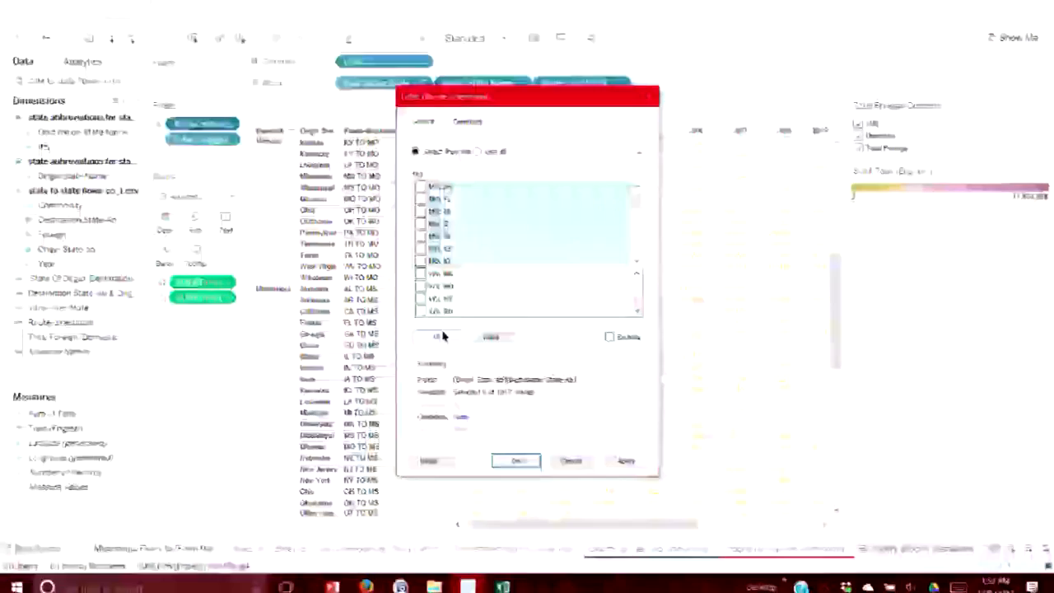
click(422, 263)
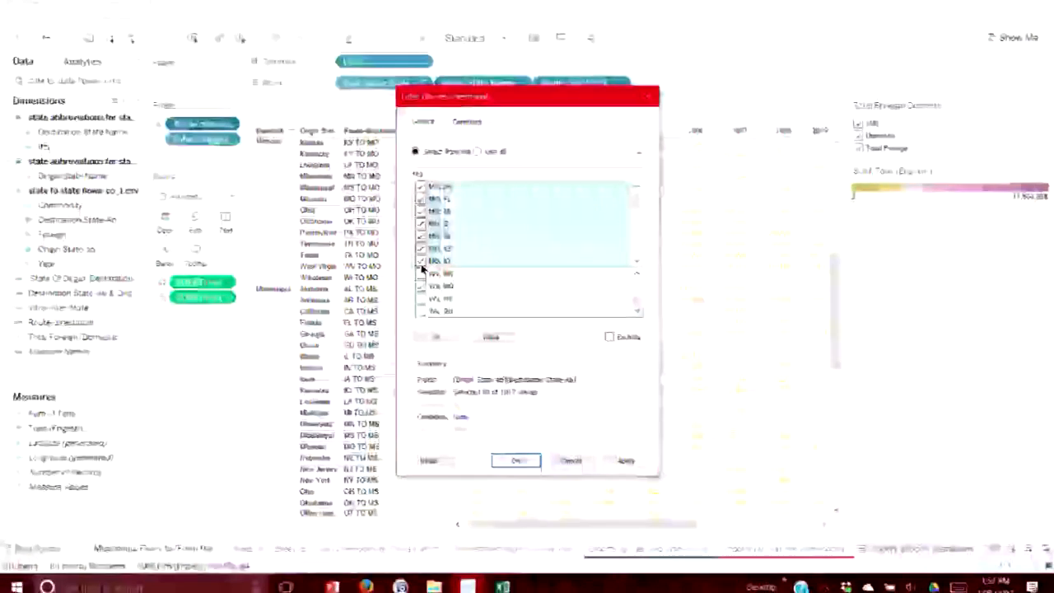
click(625, 460)
click(517, 460)
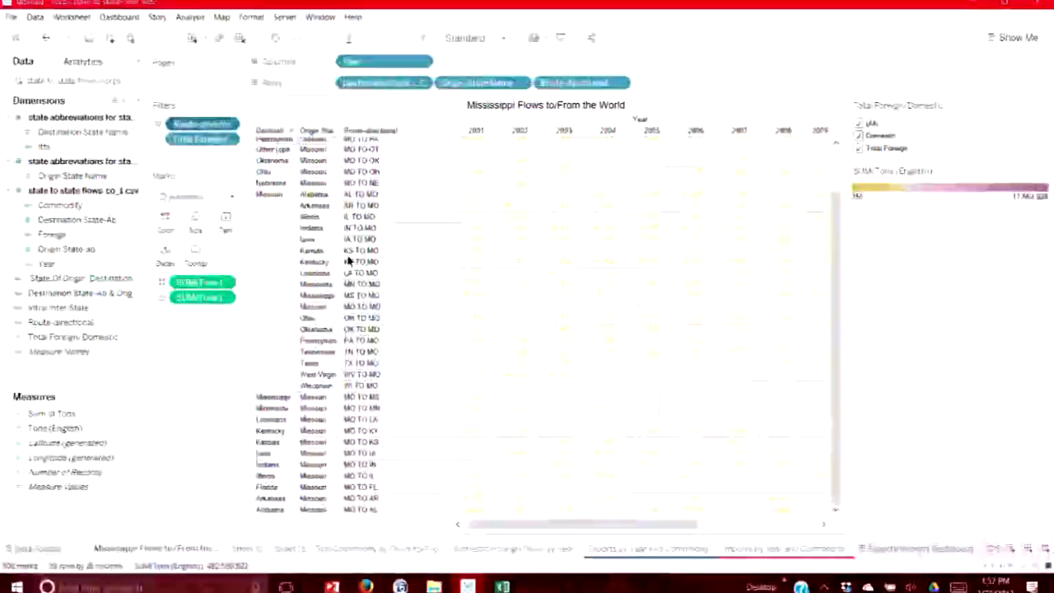
Look through the Missouri routes in the flows table, and open the Exports-Imports Dashboard.
scroll(305, 146, up, 1)
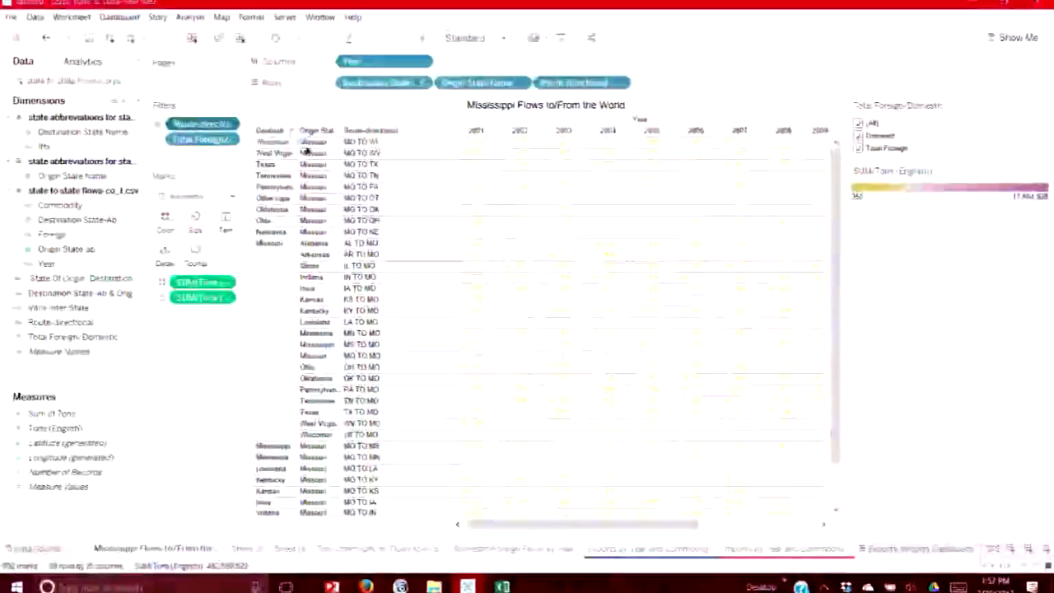
scroll(309, 156, down, 2)
scroll(362, 280, up, 2)
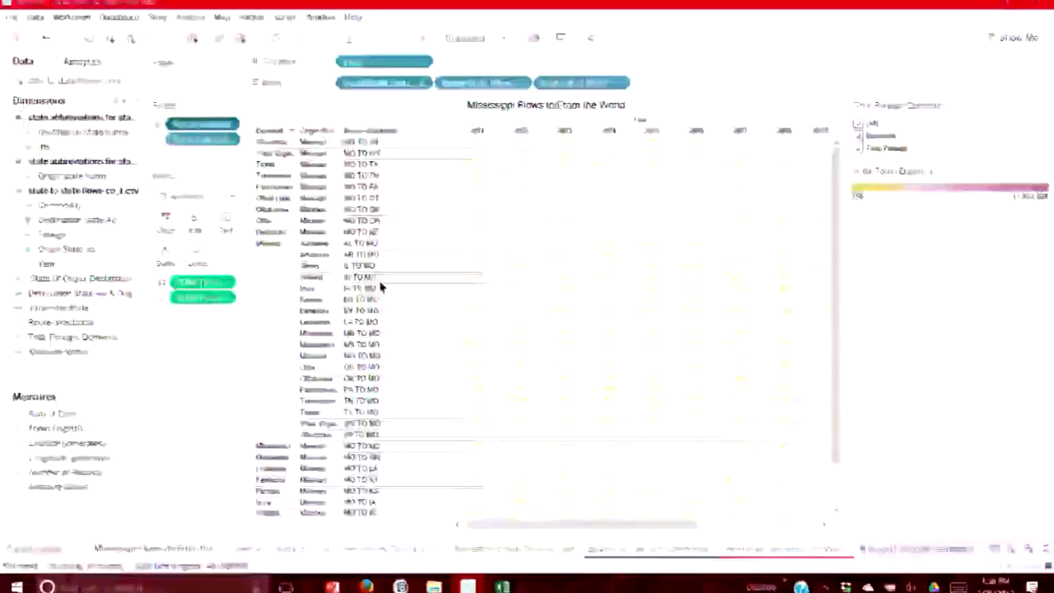
click(922, 550)
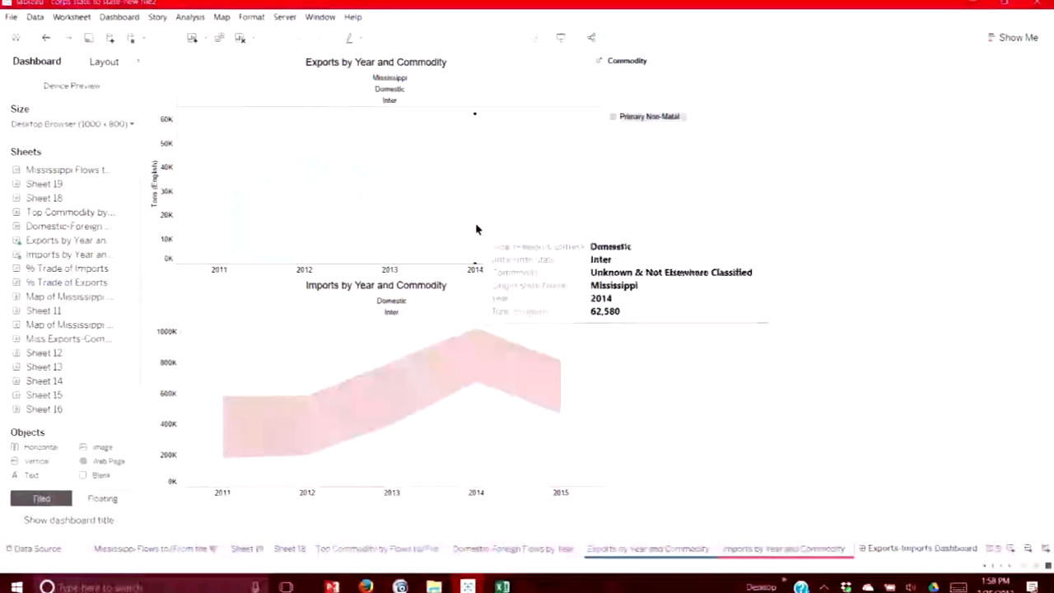
Format the Mississippi header in the dashboard's Exports by Year and Commodity chart with an 11 pt font.
click(391, 78)
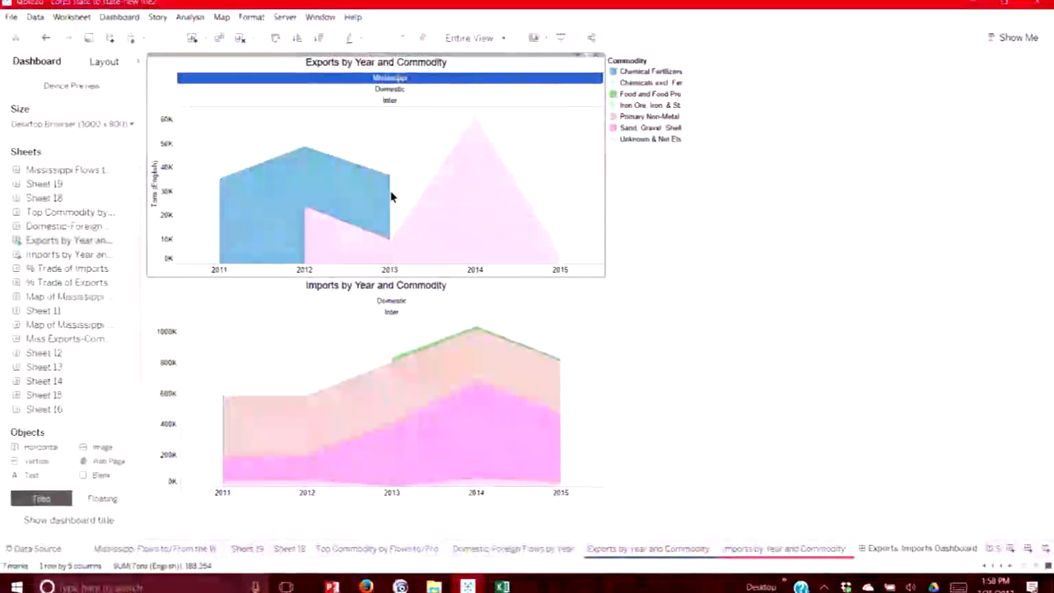
click(393, 80)
right_click(393, 80)
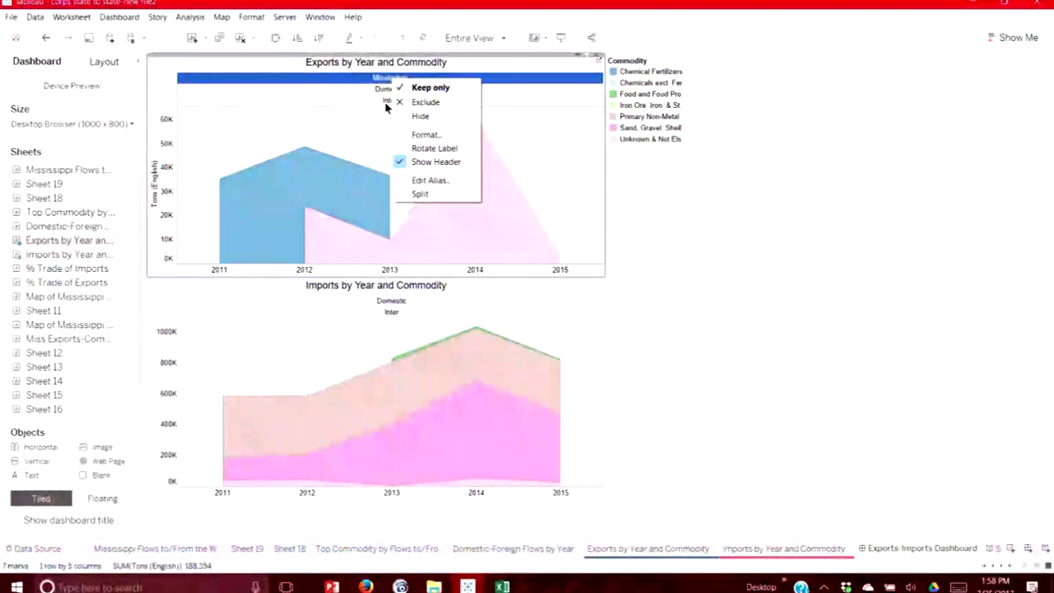
click(423, 134)
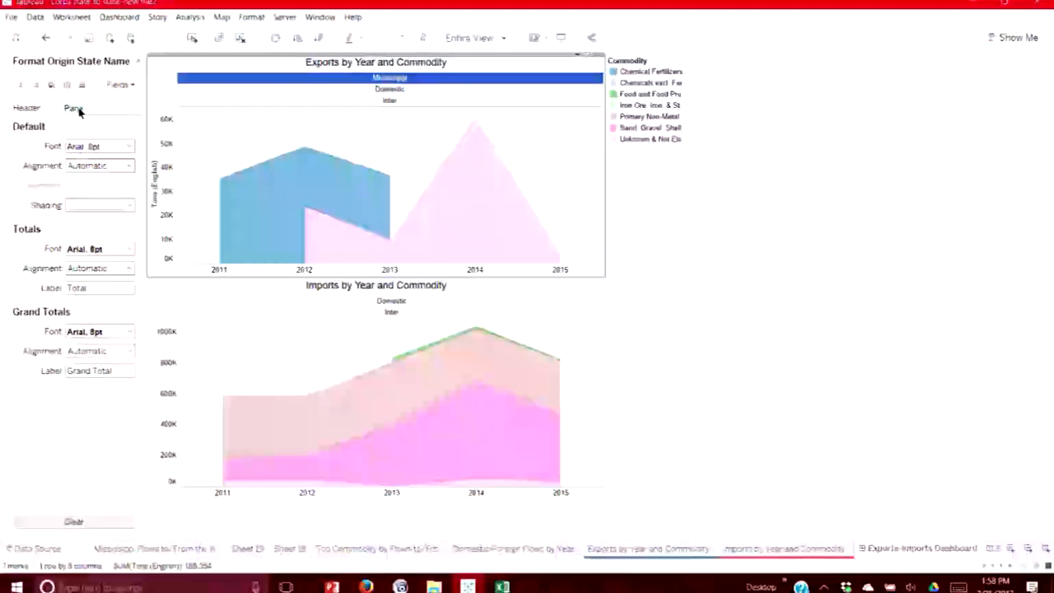
click(128, 147)
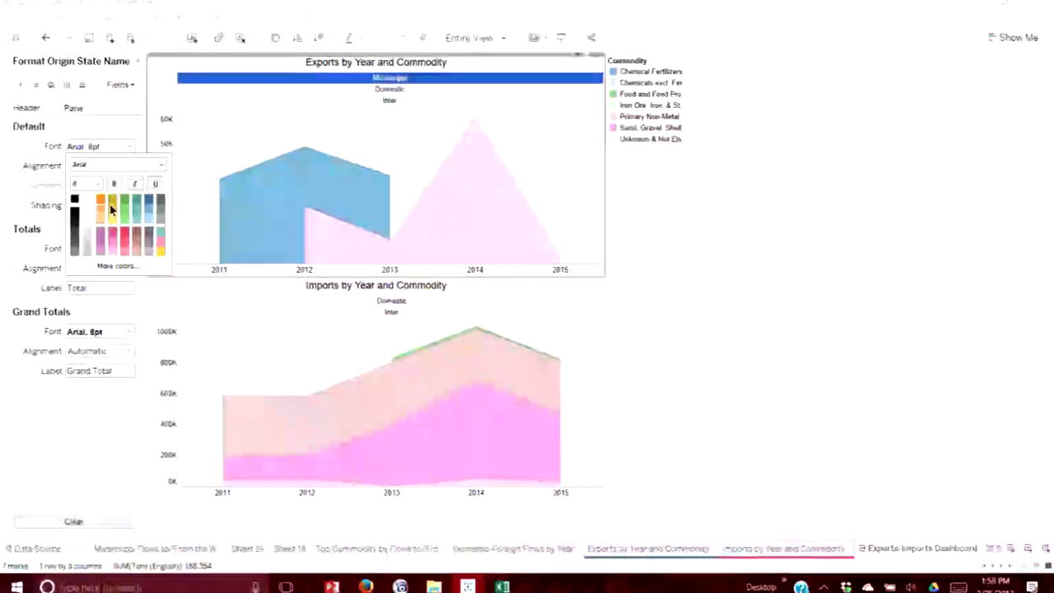
click(91, 183)
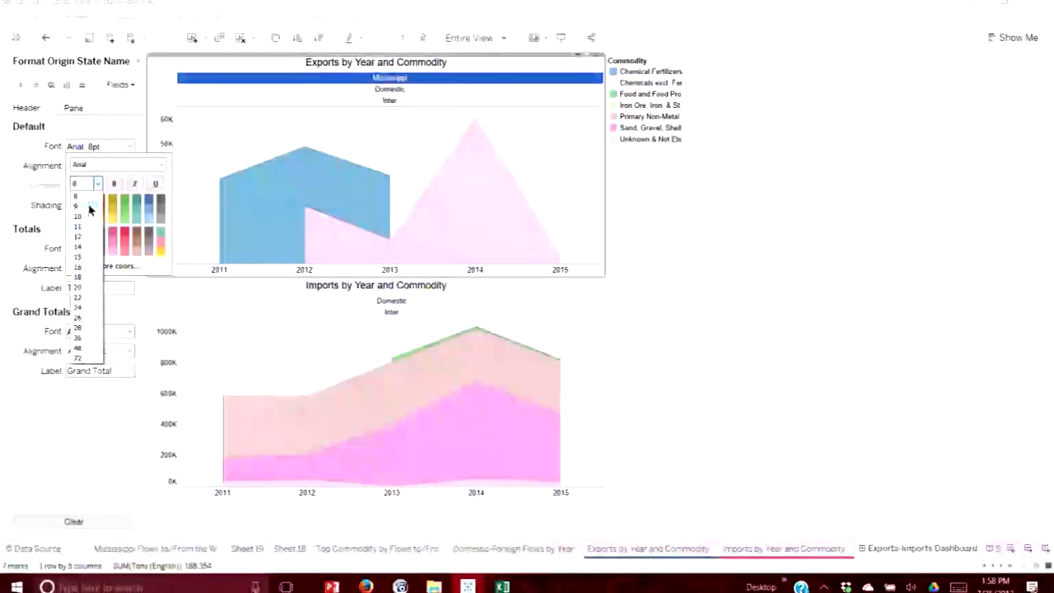
click(78, 228)
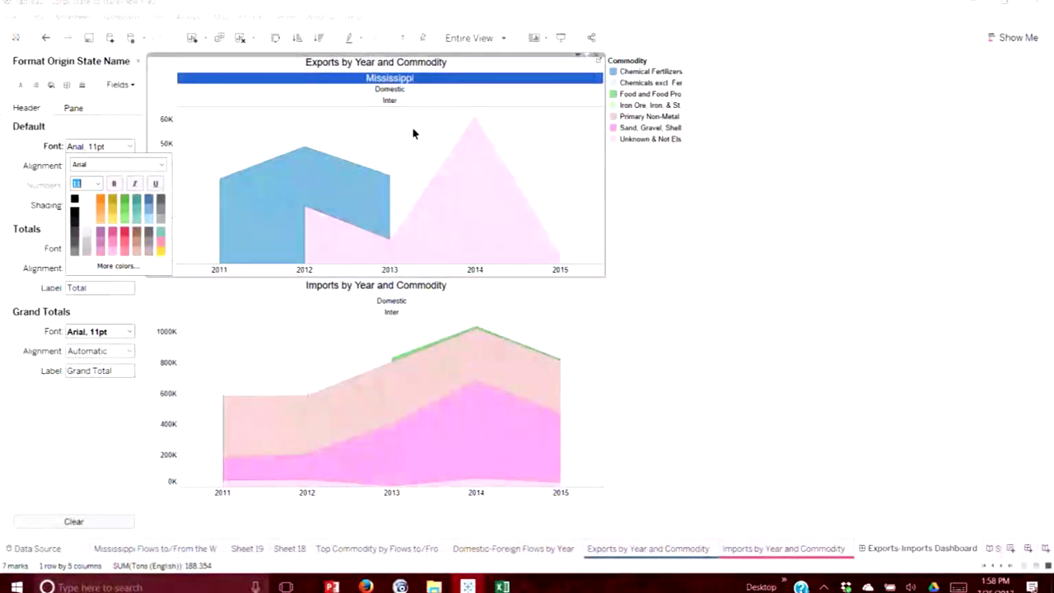
click(416, 86)
click(407, 79)
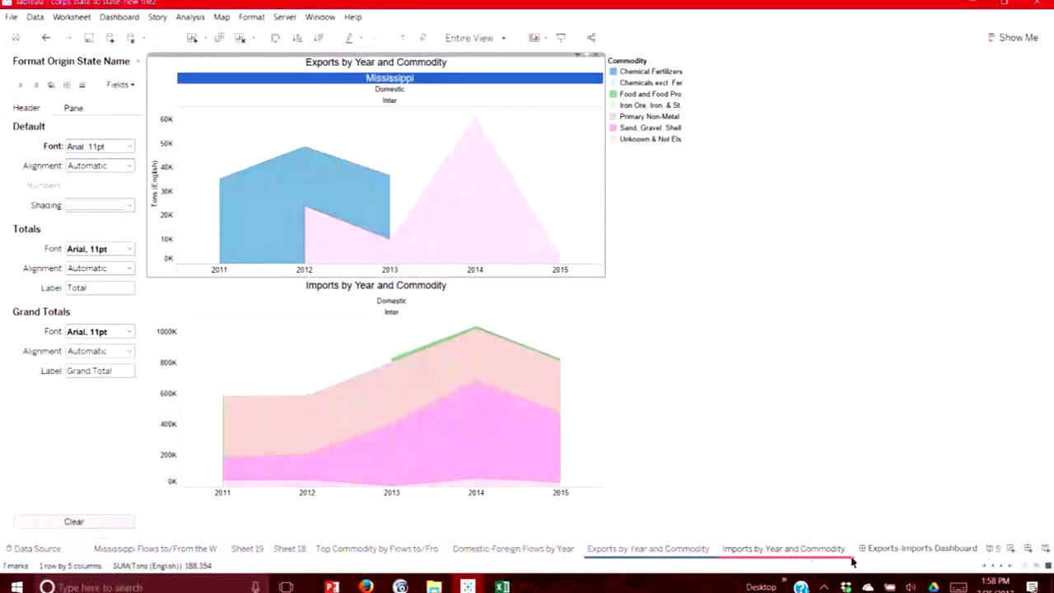
Switch from the dashboard to the Exports by Year and Commodity worksheet.
click(314, 18)
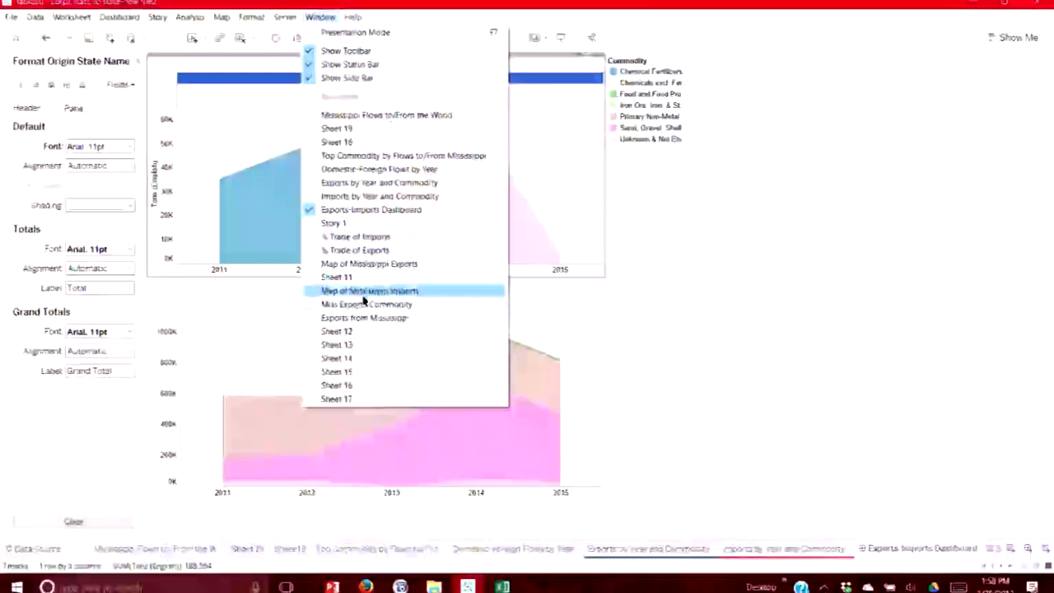
click(893, 359)
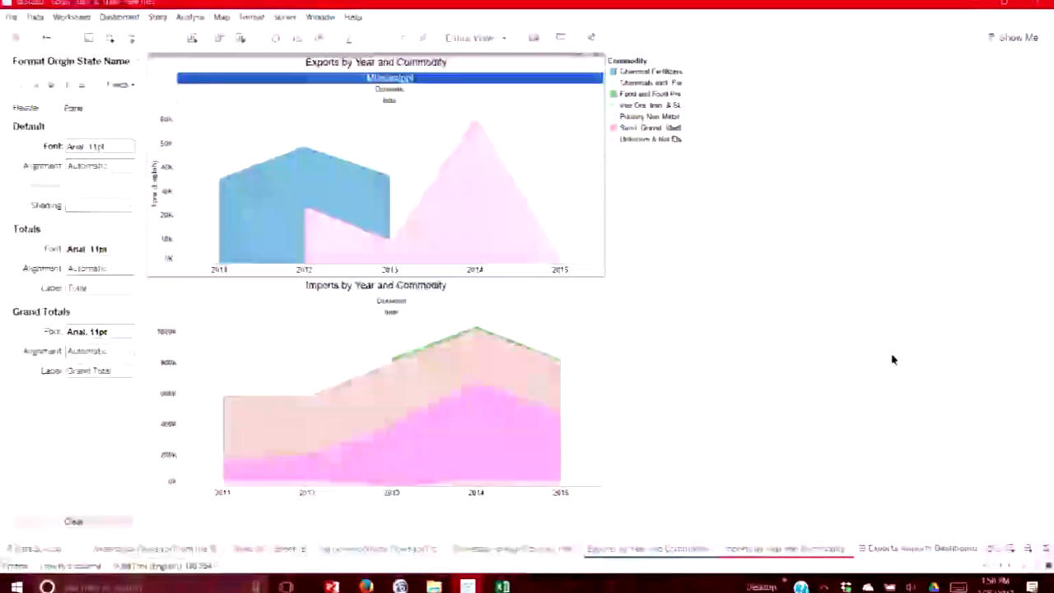
click(321, 16)
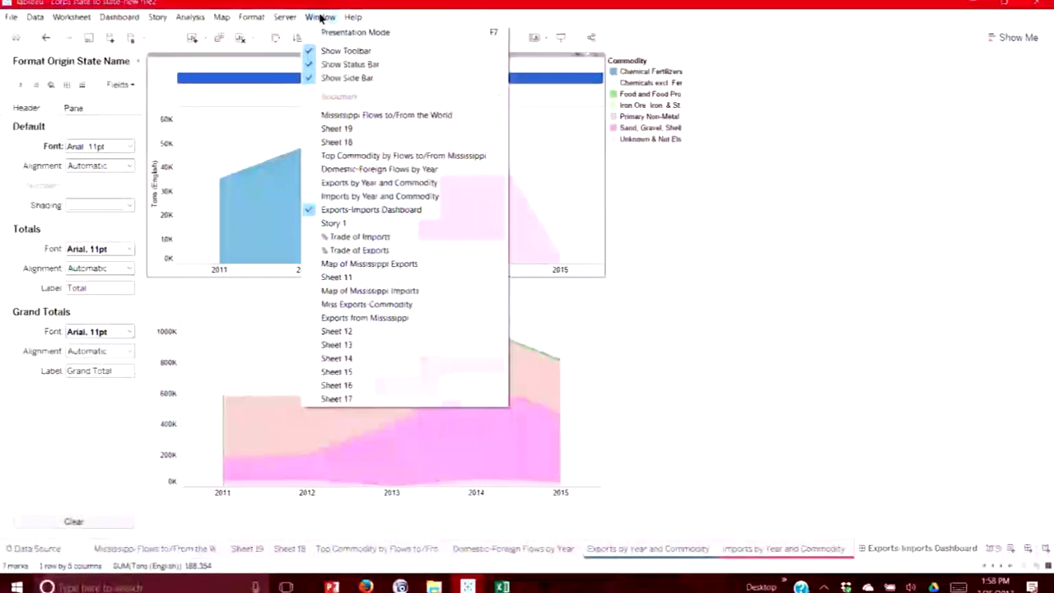
click(358, 182)
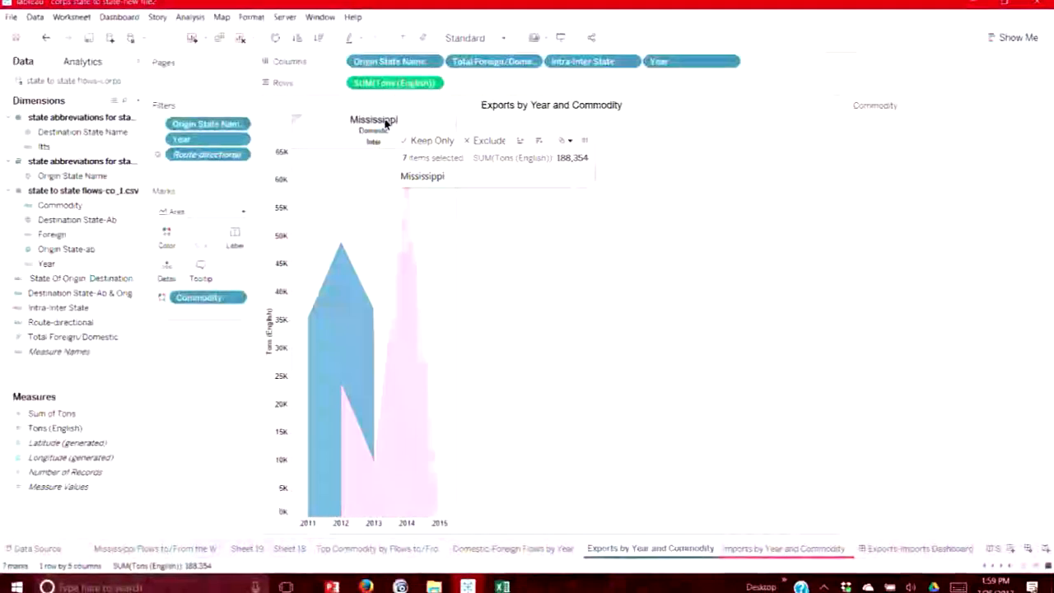
Check the Mississippi header's options and the Intra-Inter State filter on the exports sheet without changing them.
click(380, 120)
right_click(390, 122)
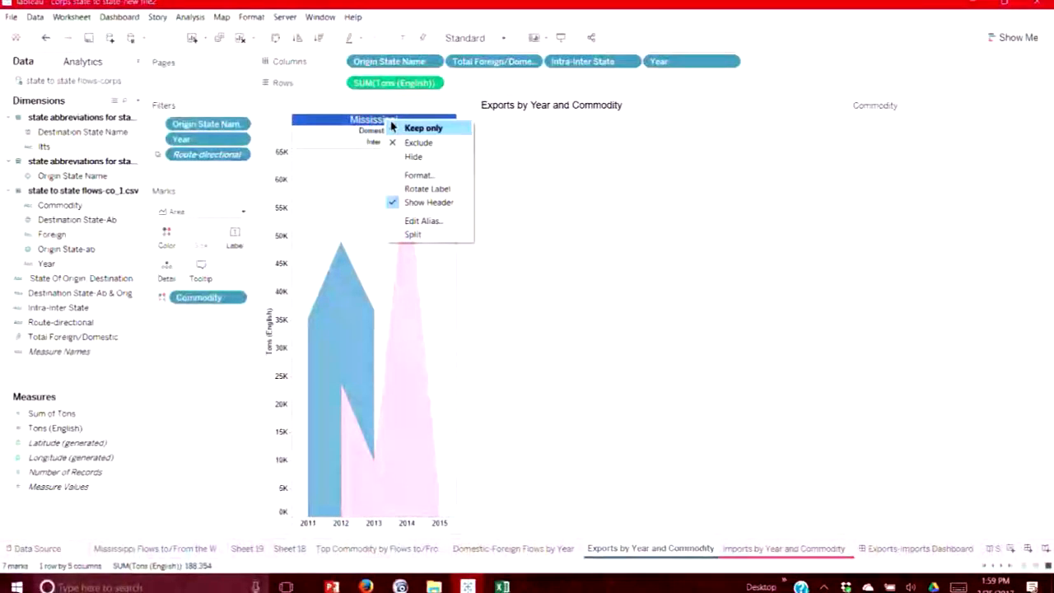
click(375, 125)
right_click(387, 121)
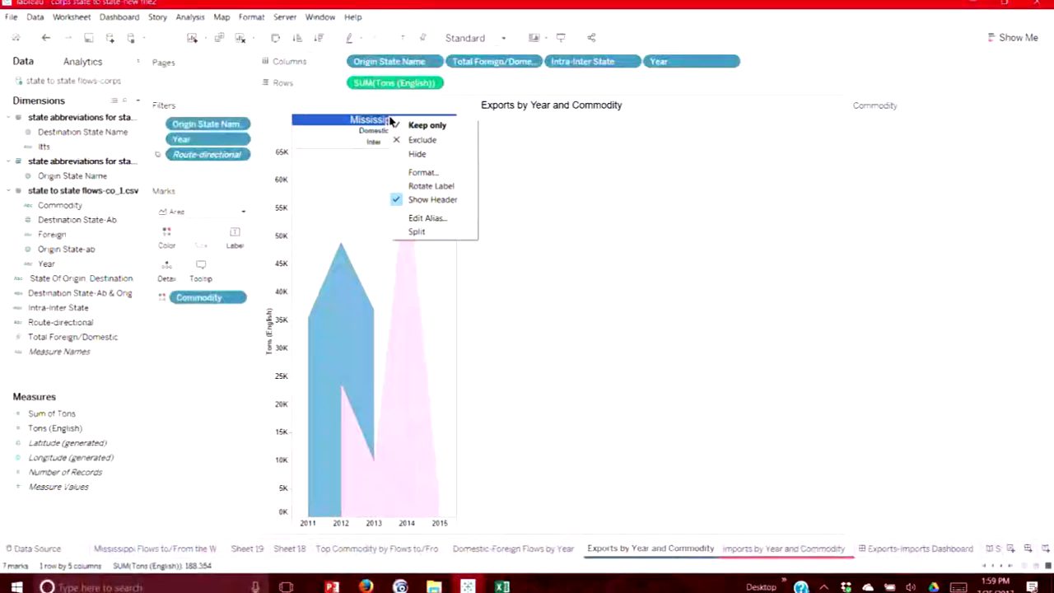
right_click(619, 66)
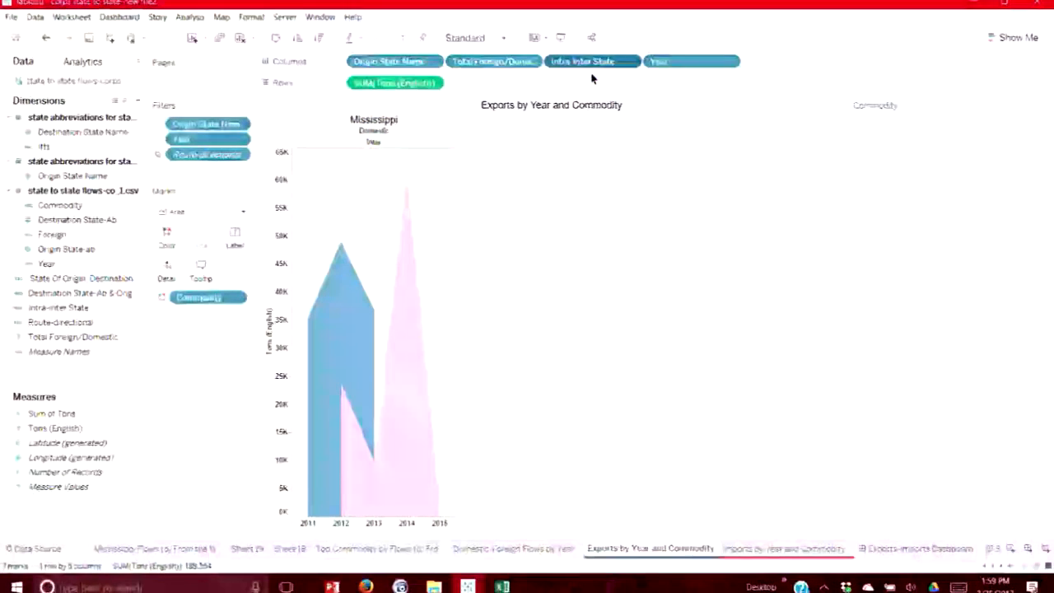
click(574, 76)
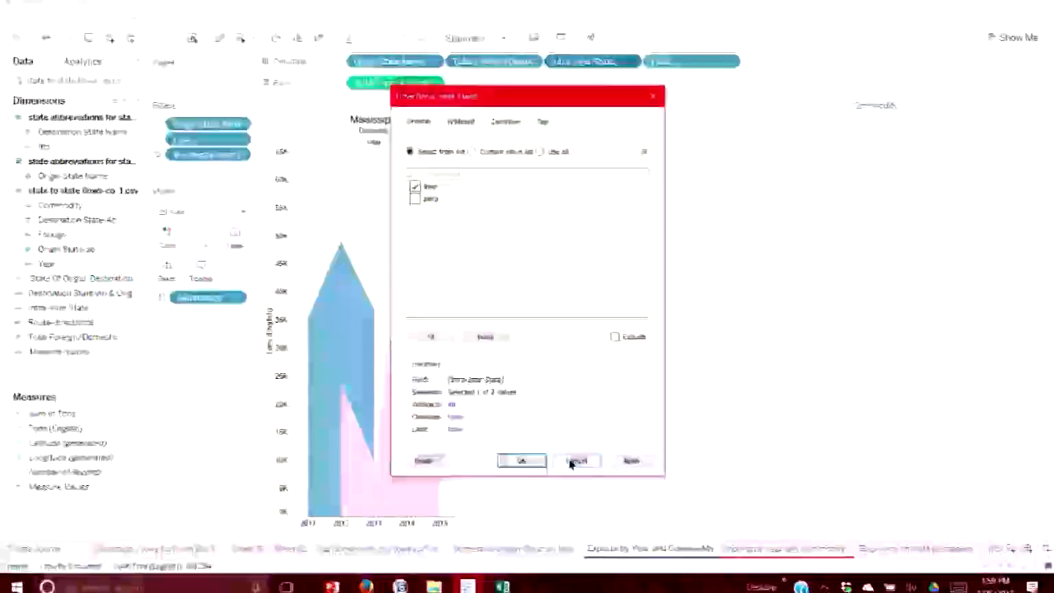
click(525, 461)
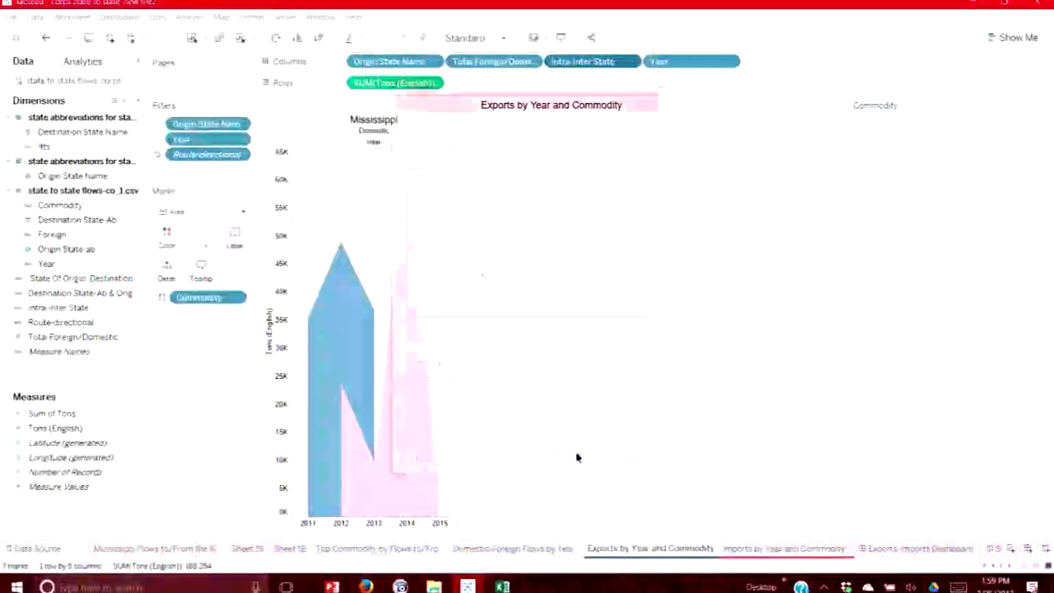
Remove the Origin State Name filter from the Exports by Year and Commodity sheet and undo the removal.
click(242, 125)
click(200, 315)
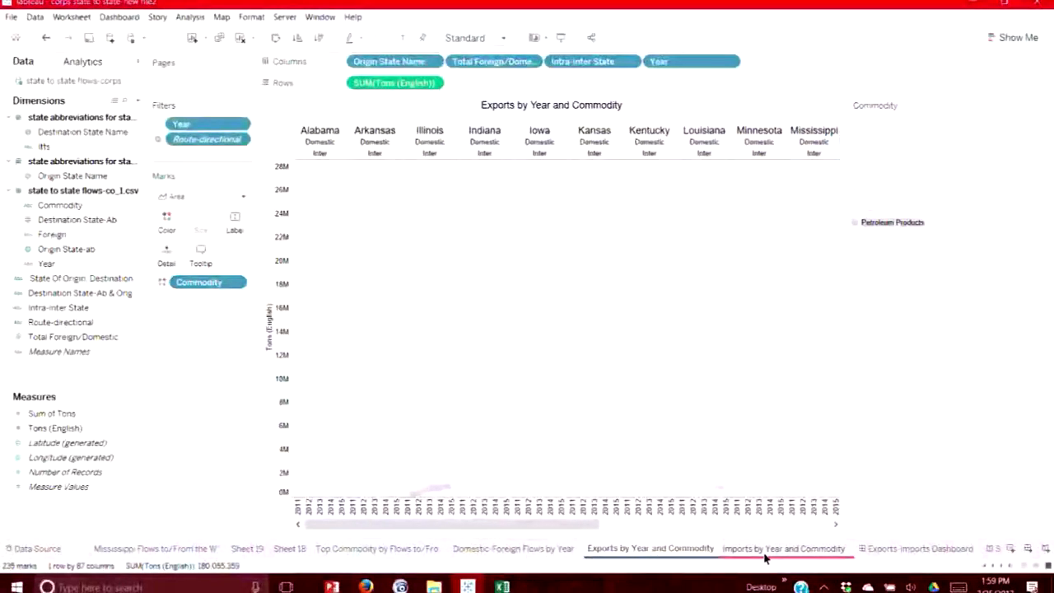
mouse_move(758, 558)
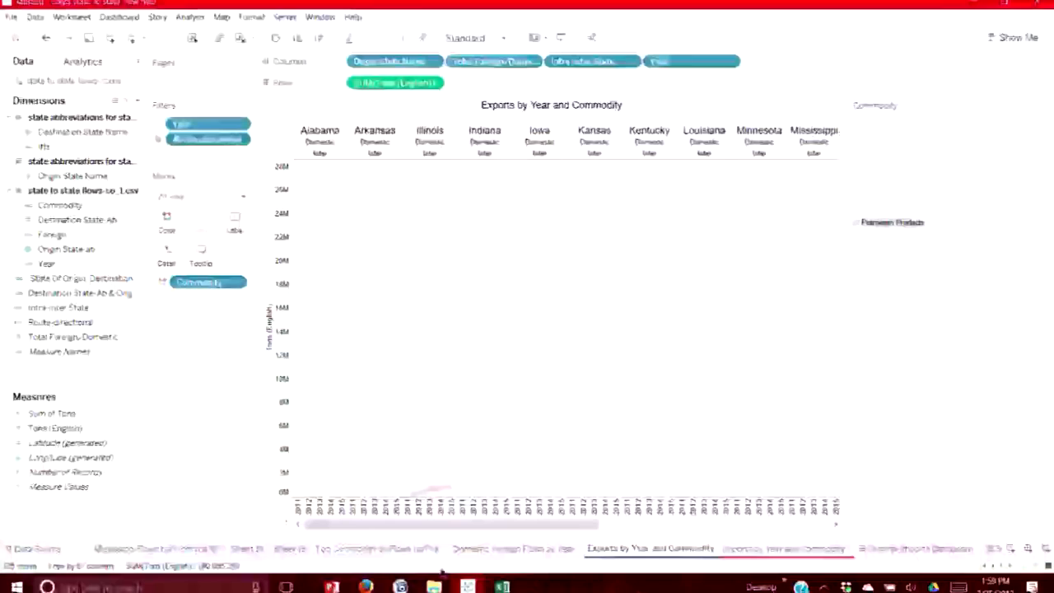
click(46, 38)
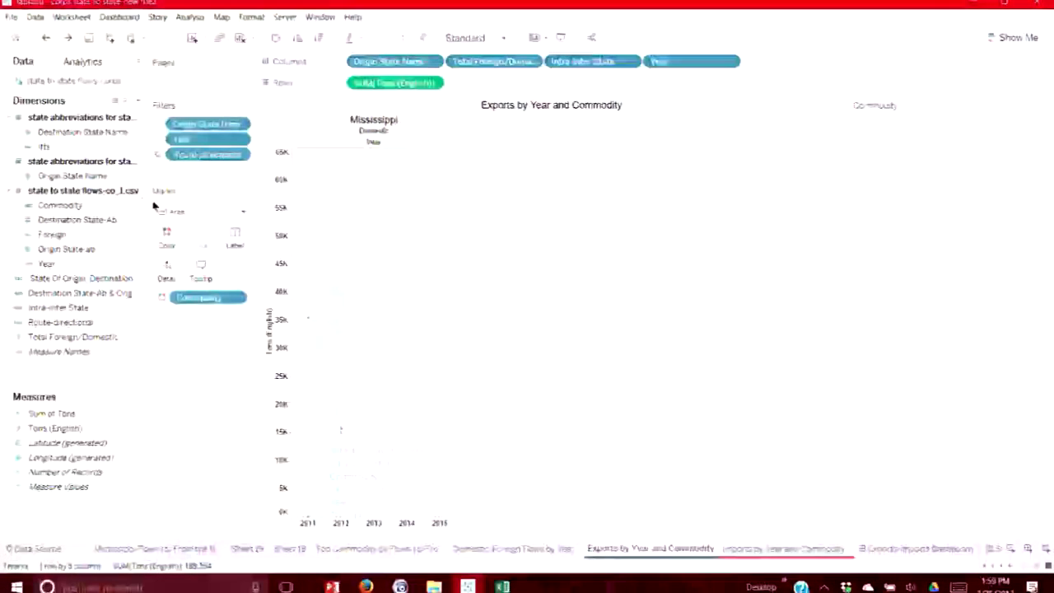
Remove the Origin State Name filter from the Exports by Year and Commodity sheet.
click(239, 125)
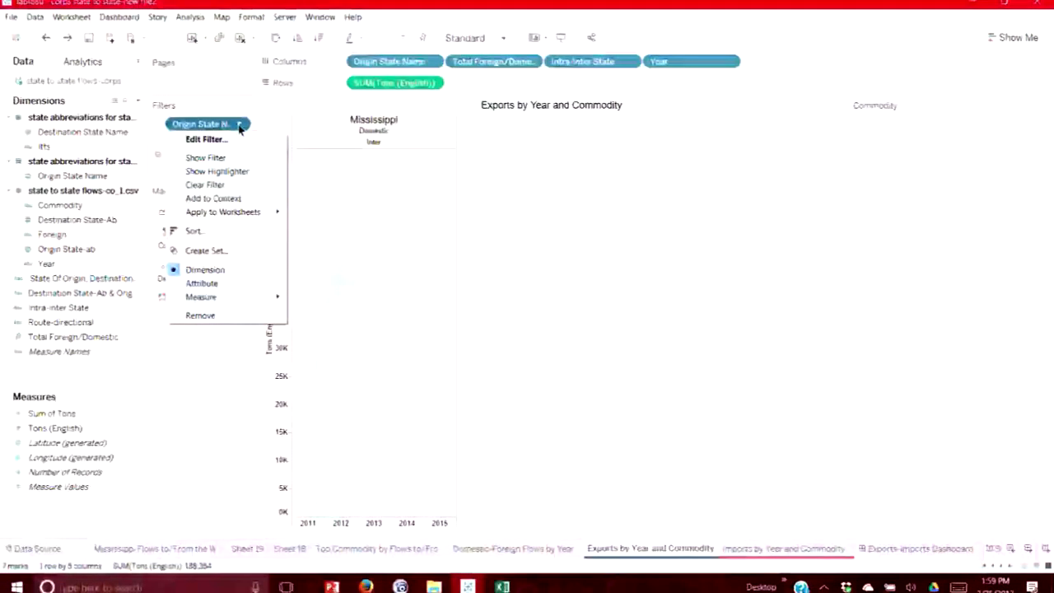
click(238, 318)
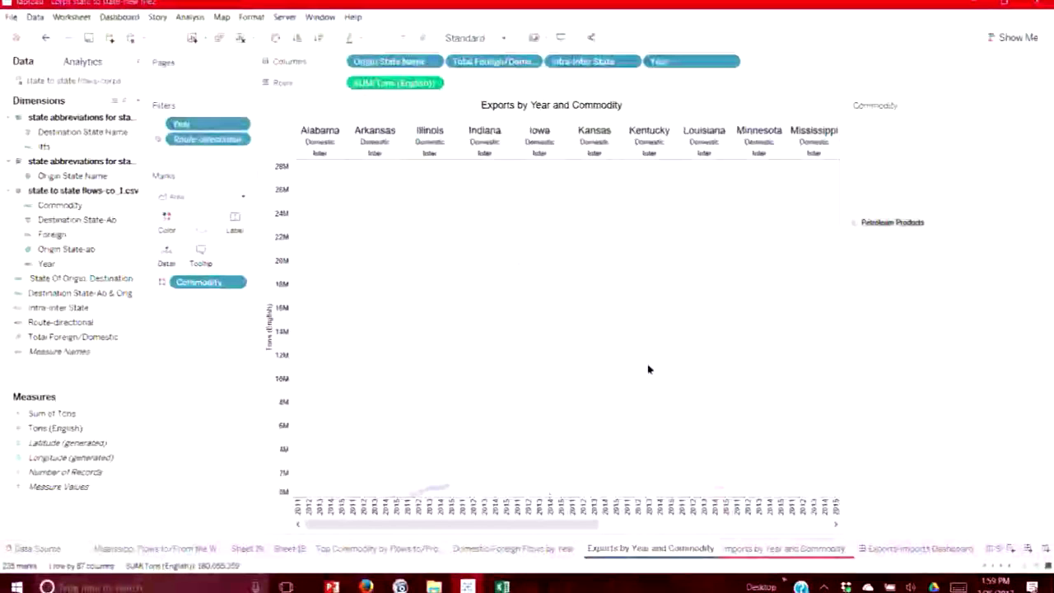
drag(562, 519, 604, 538)
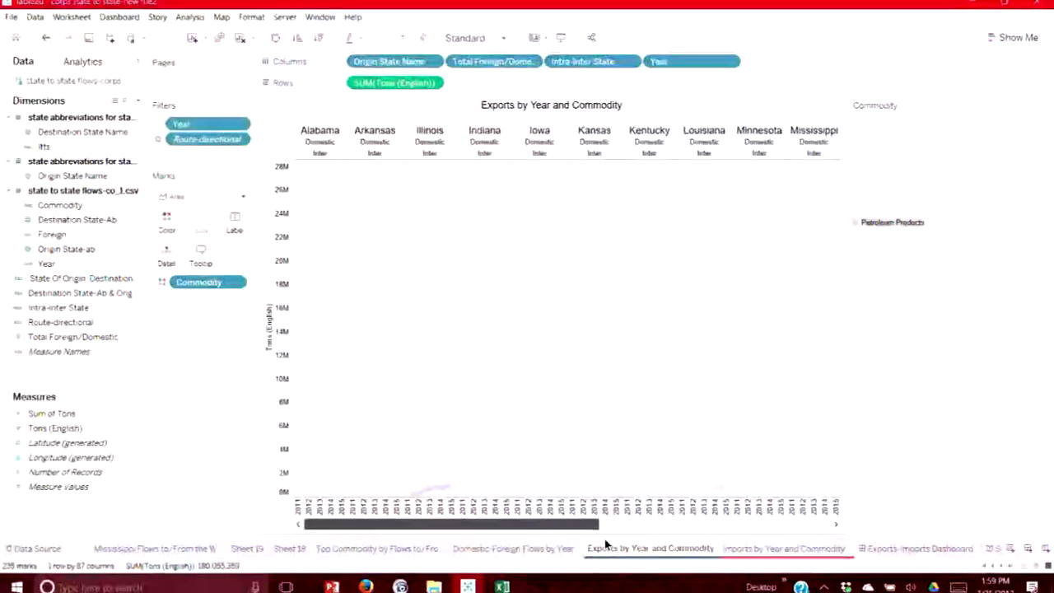
Remove the Destination State filter from the Imports by Year and Commodity sheet.
click(767, 549)
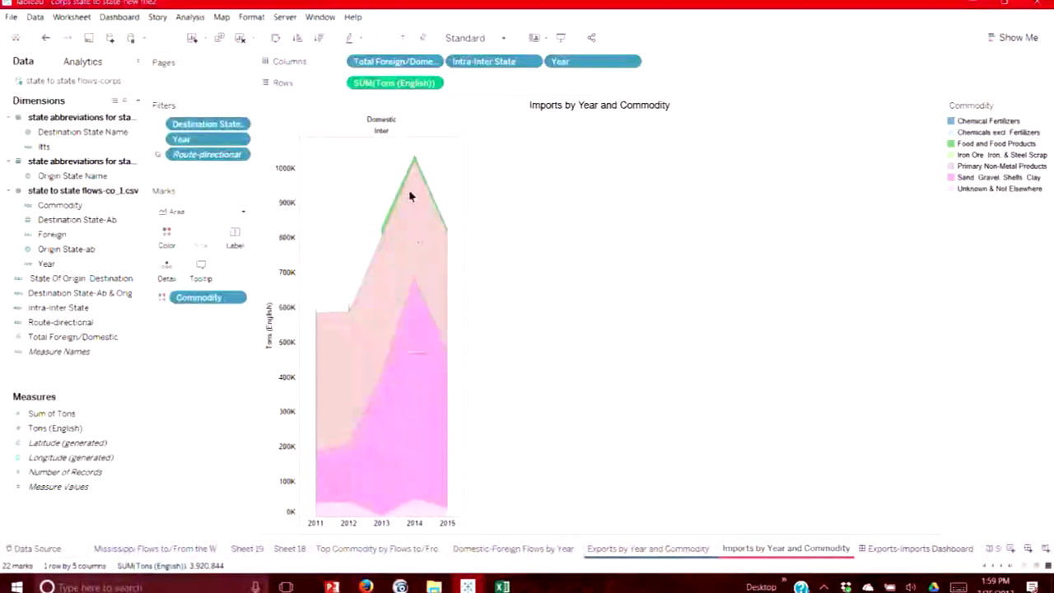
click(237, 124)
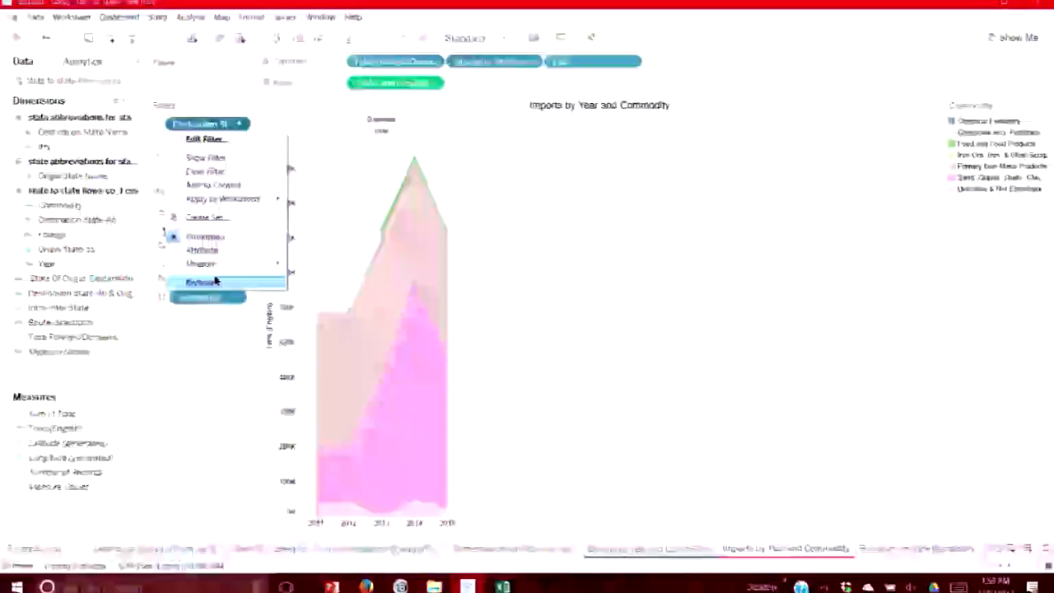
click(201, 282)
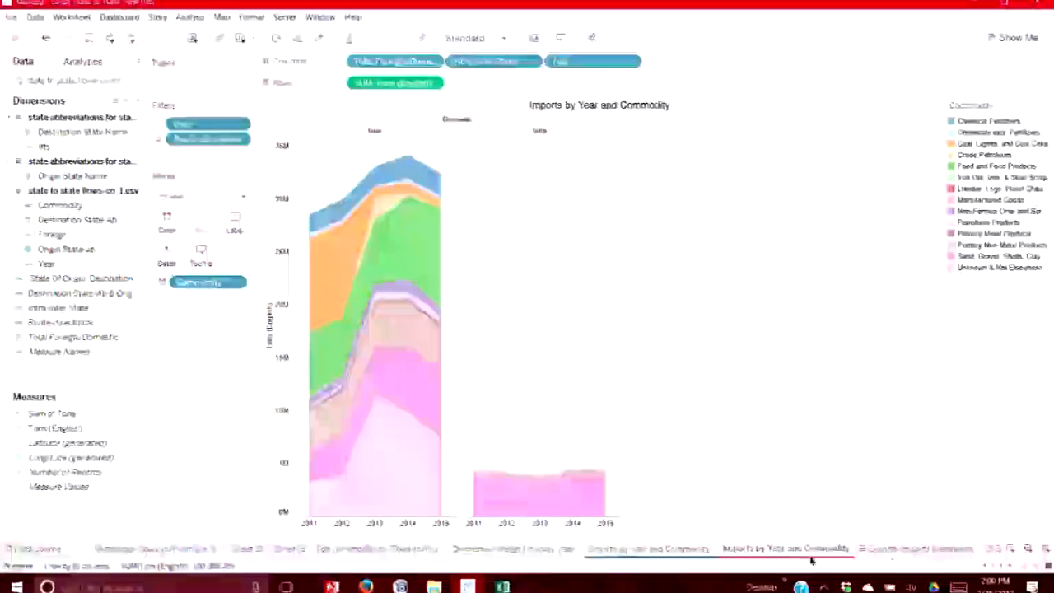
Return to the Exports-Imports Dashboard and inspect the Missouri section of the exports chart and the commodity legend.
click(900, 549)
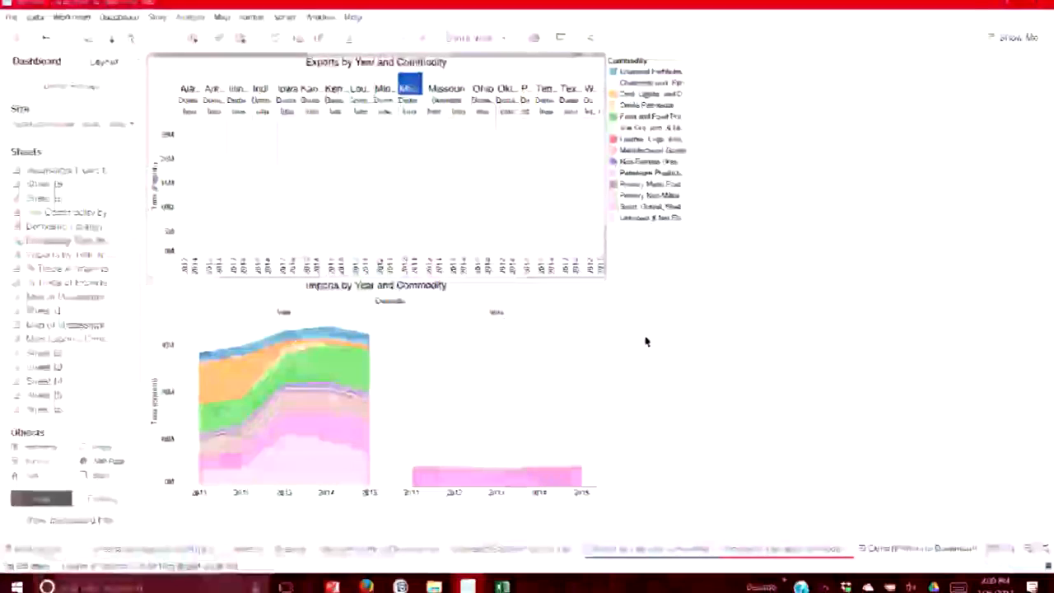
click(656, 313)
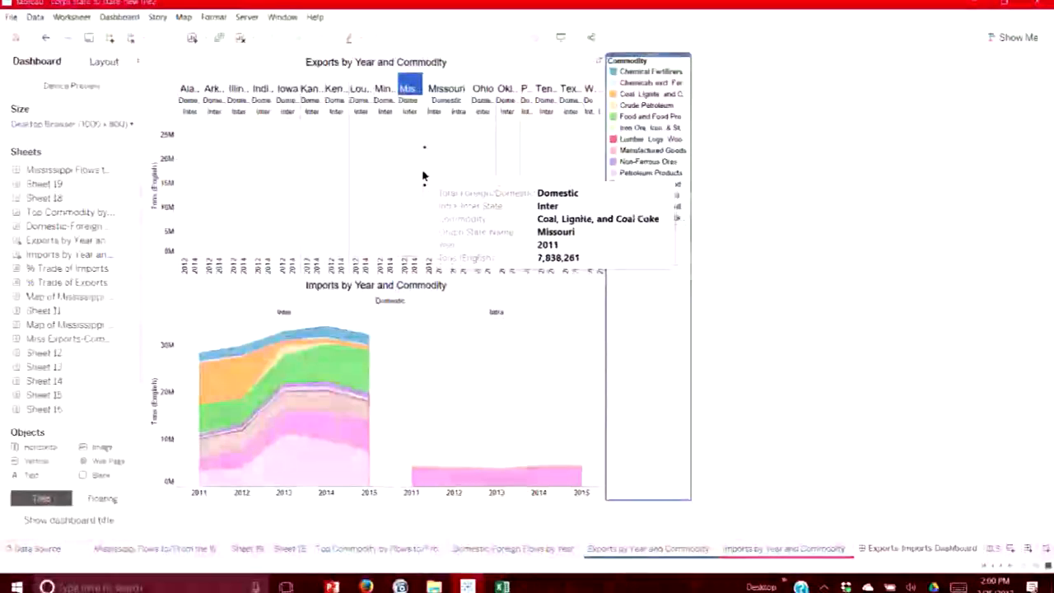
Highlight the Coal, Food and Non-Ferrous Ores commodities in turn to compare them across the exports and imports charts.
click(646, 97)
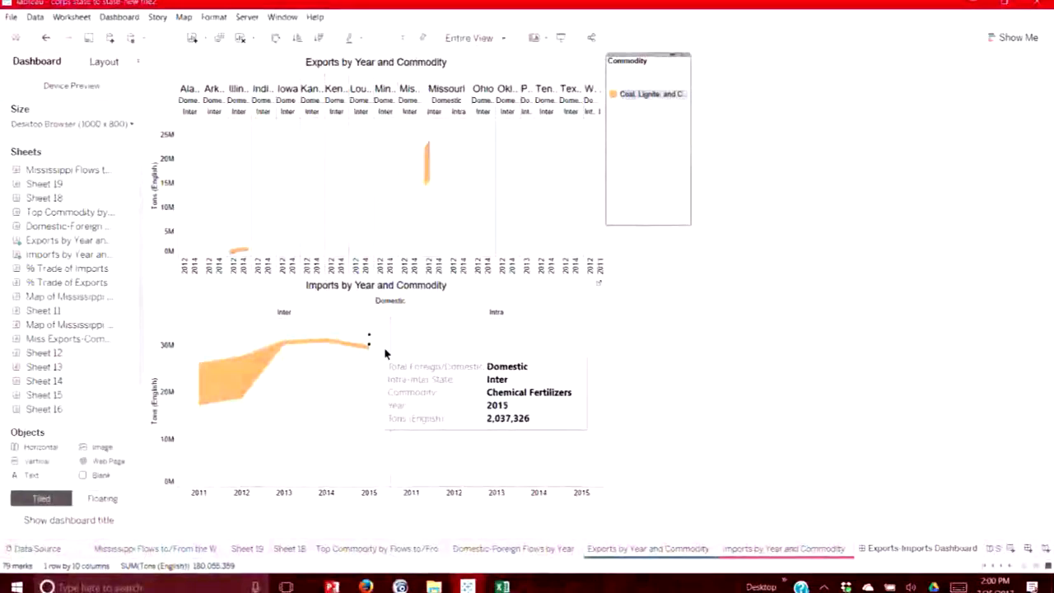
click(638, 120)
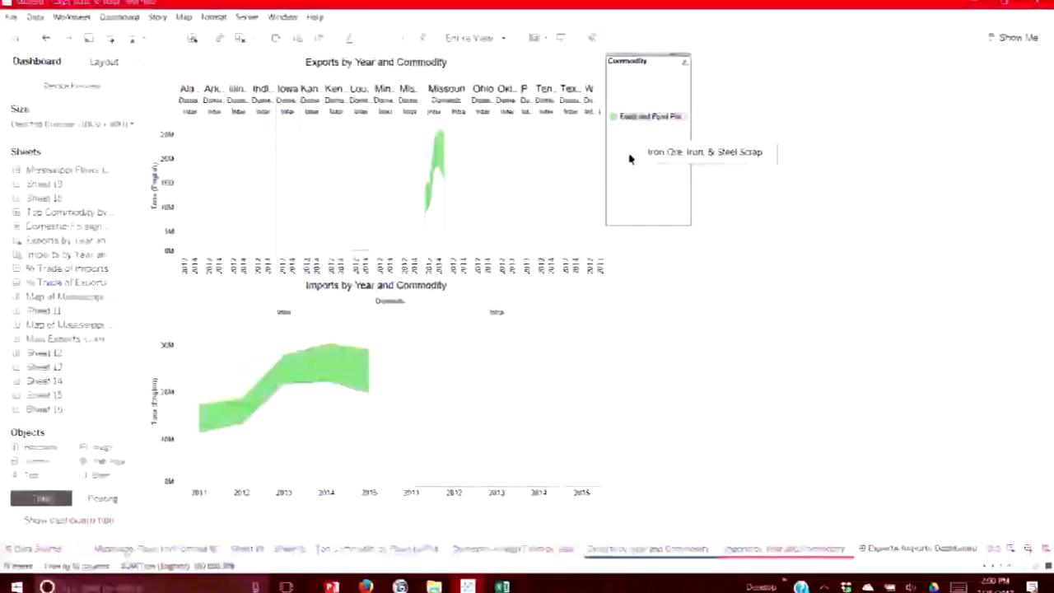
click(627, 165)
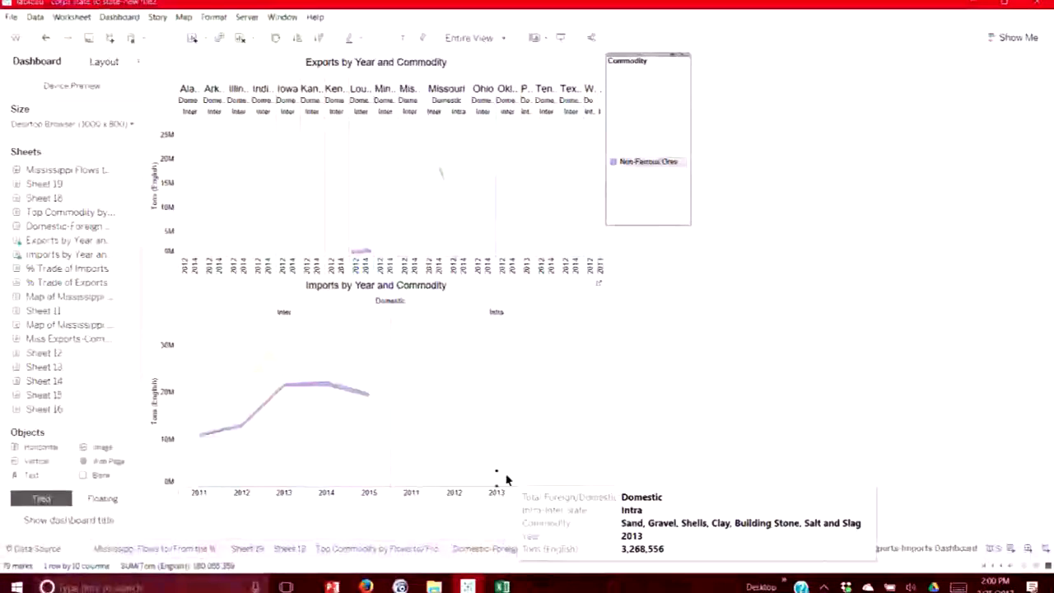
Compare the 2013 intrastate sand and gravel tonnage in the imports chart with Missouri's intrastate exports.
click(504, 479)
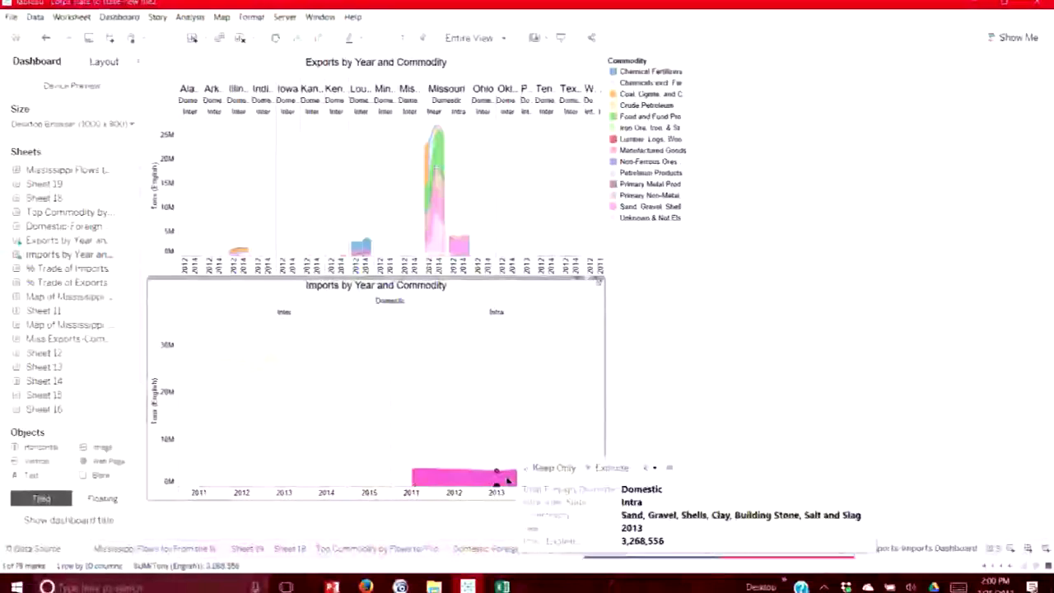
mouse_move(459, 255)
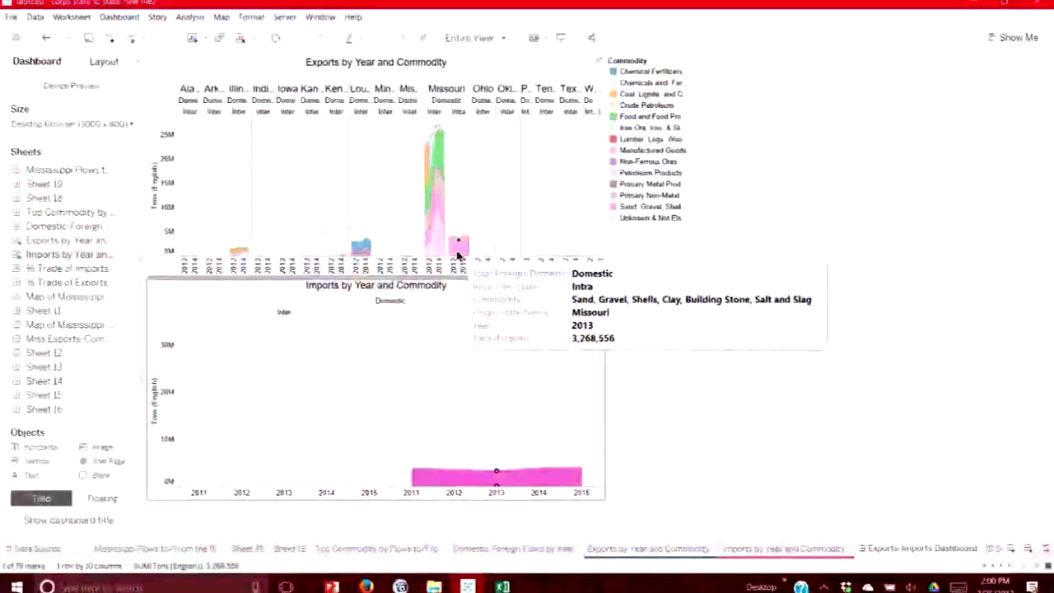
mouse_move(501, 470)
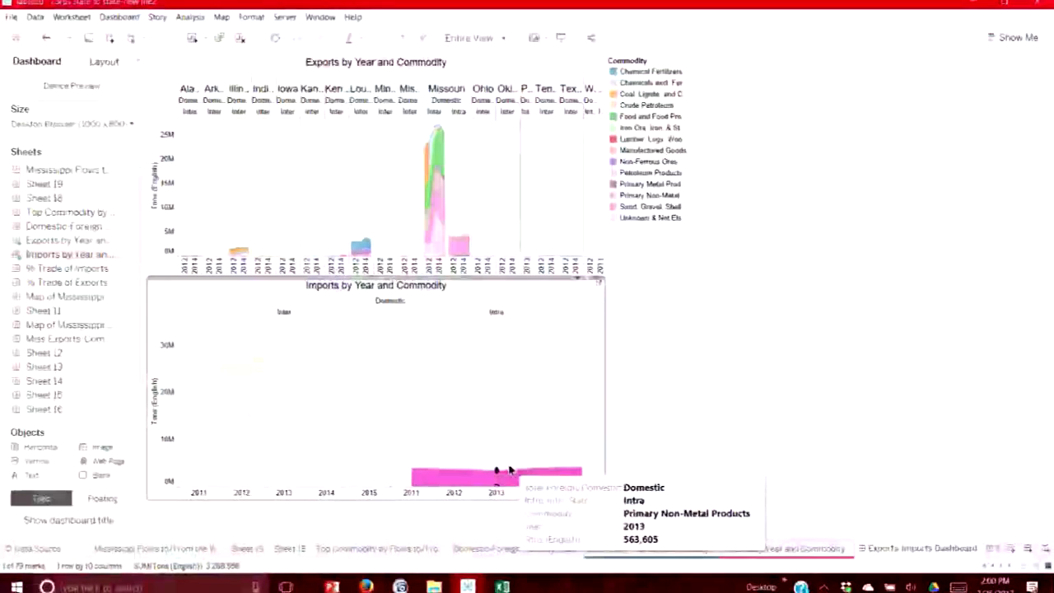
mouse_move(542, 478)
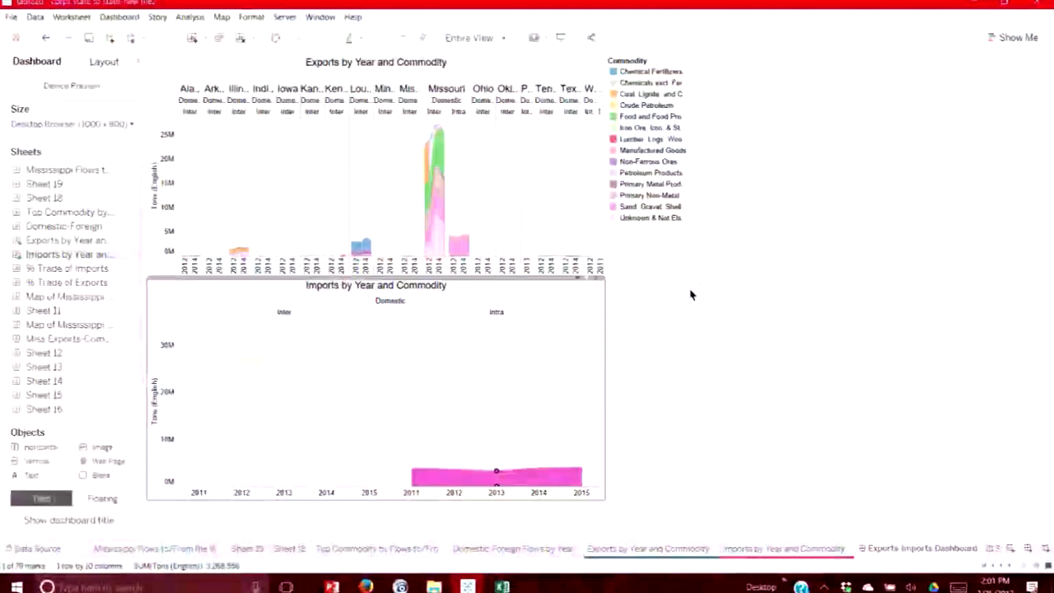
Highlight further commodities one by one on both dashboard charts, from Primary Non-Metal up to Chemical Fertilizers.
click(647, 197)
click(642, 140)
click(644, 104)
click(644, 94)
click(643, 81)
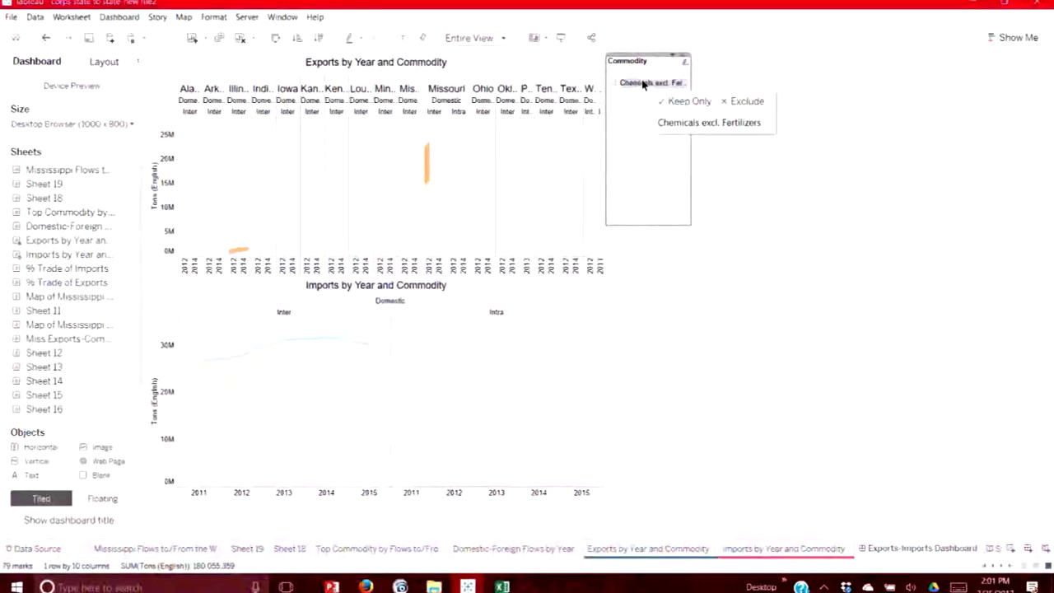
click(638, 72)
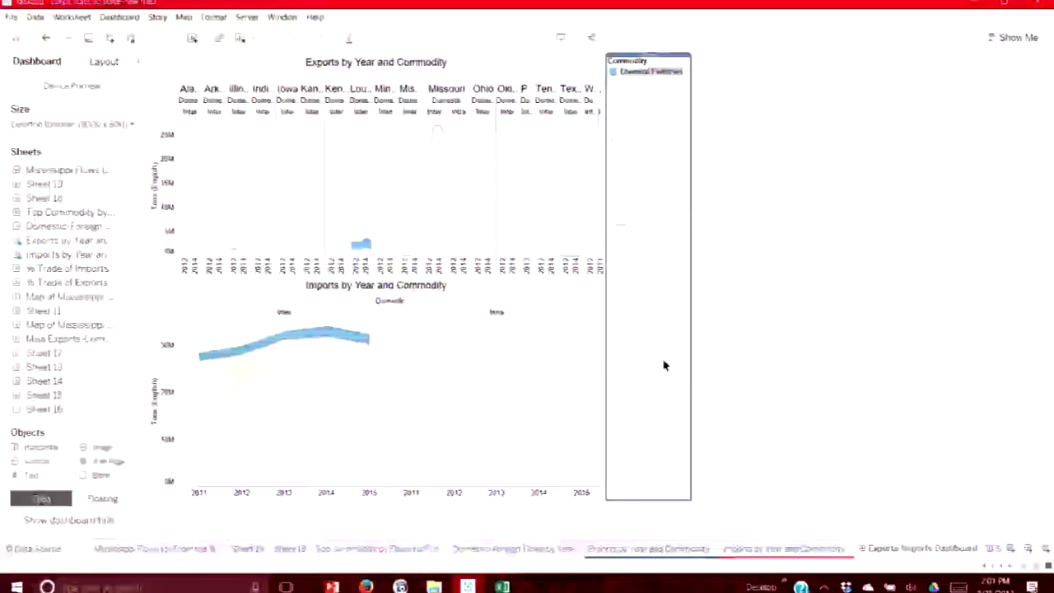
Open Story 1 and caption the story point with the domestic route table "Total Missouri Waterway traffic".
click(278, 16)
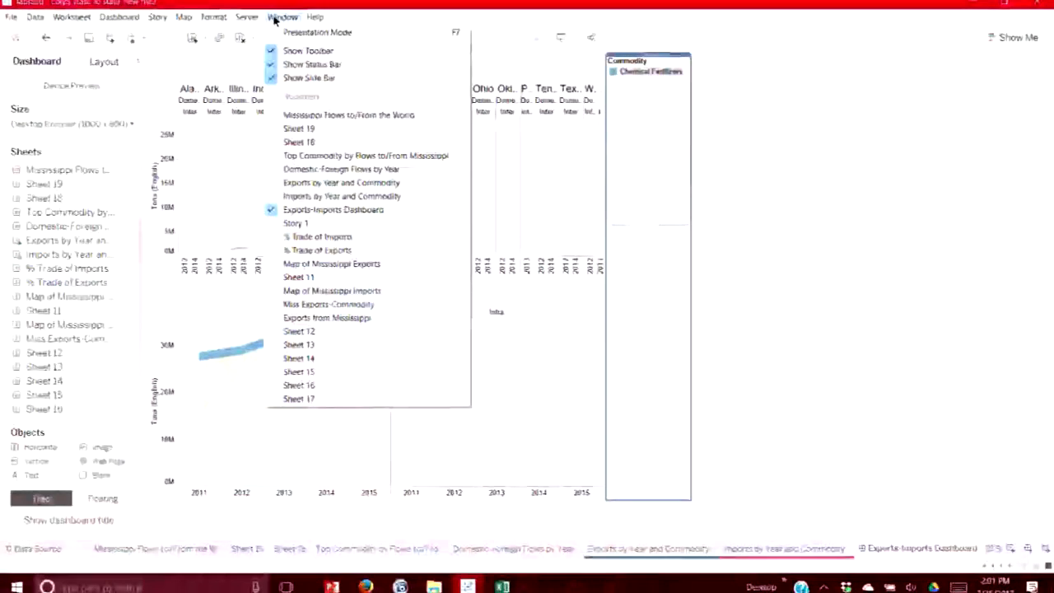
click(311, 224)
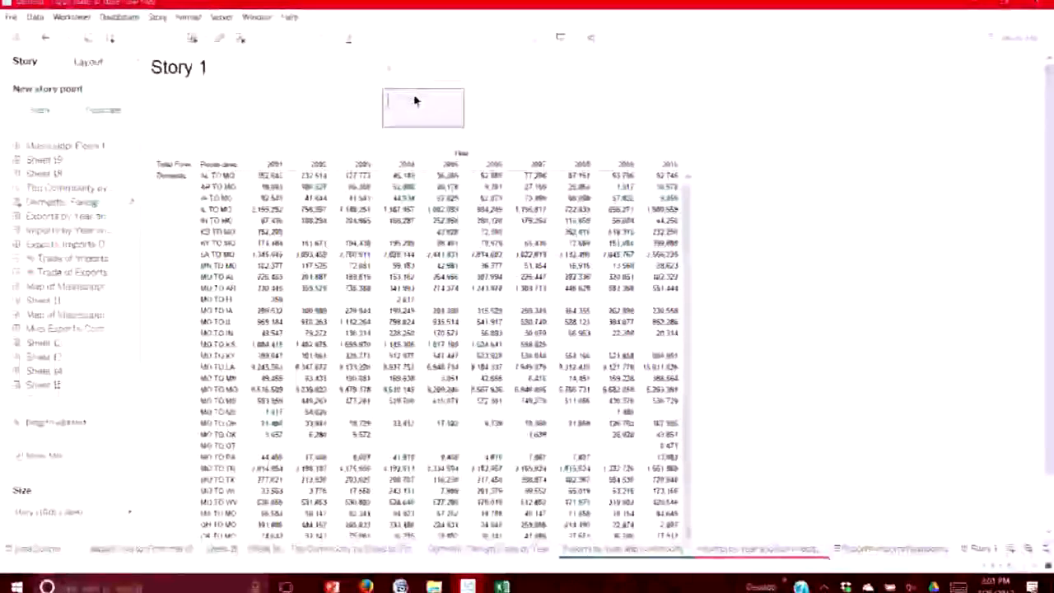
text(M)
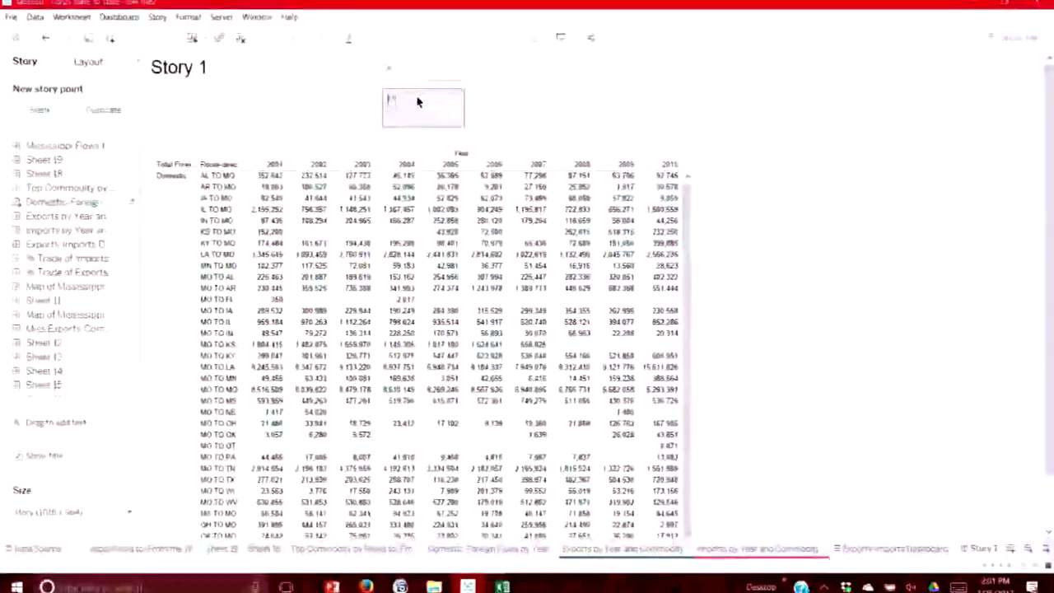
text(Total Missour)
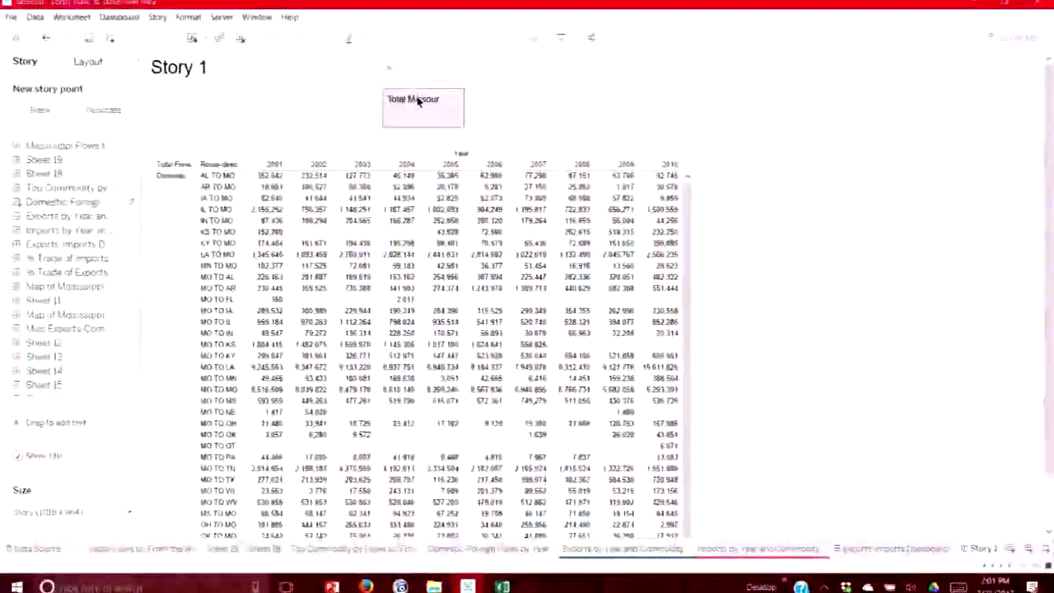
text(i)
text( Water)
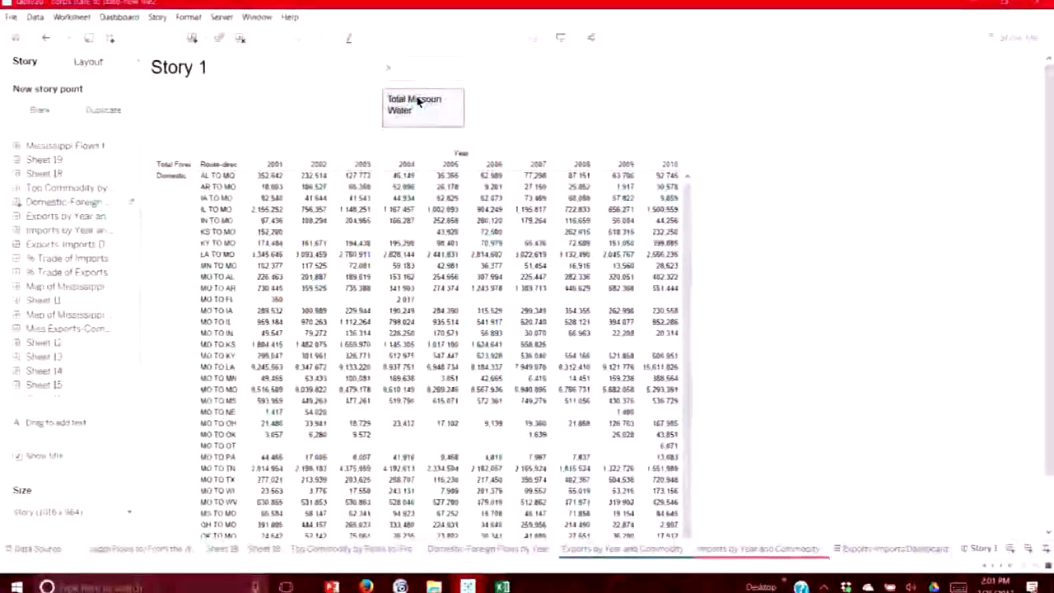
text(way Traffic)
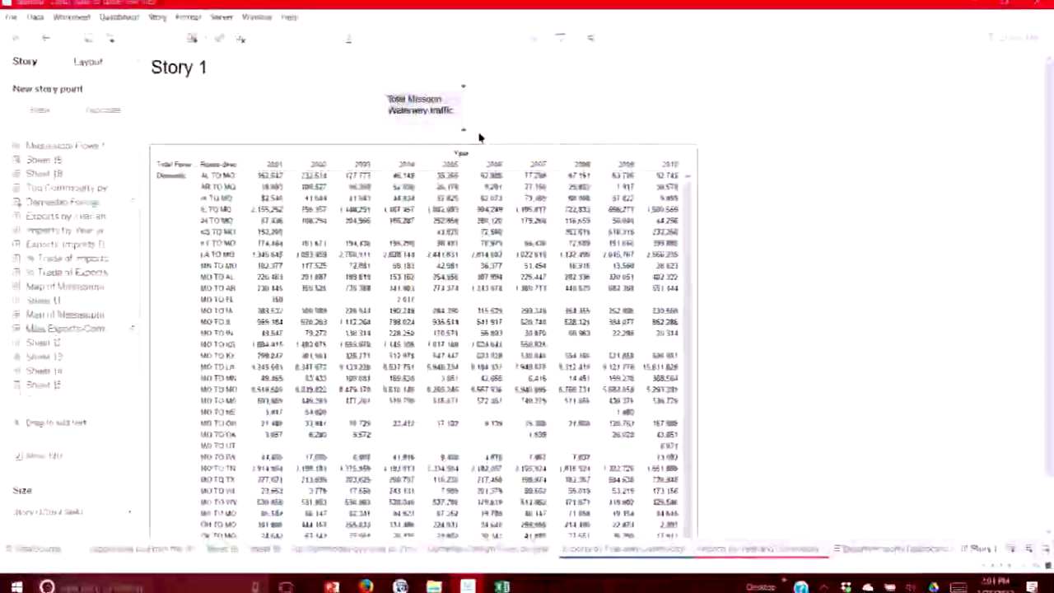
Add the Miss Exports-Commodity sheet as a second story point captioned "Missouri intra state movement," and switch between both points.
drag(457, 149, 481, 124)
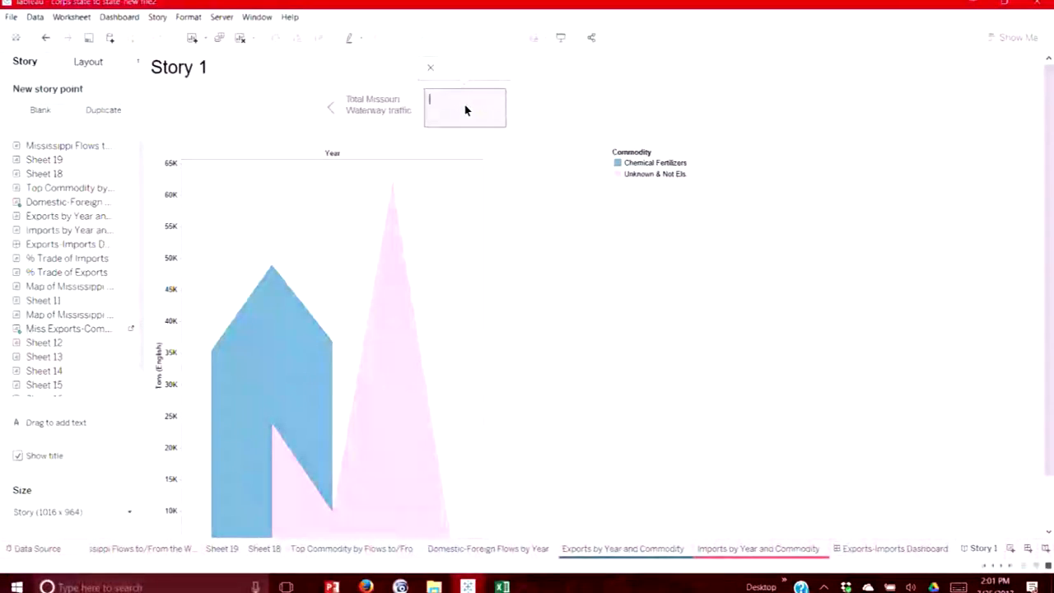
text(Missouri intra state movement,)
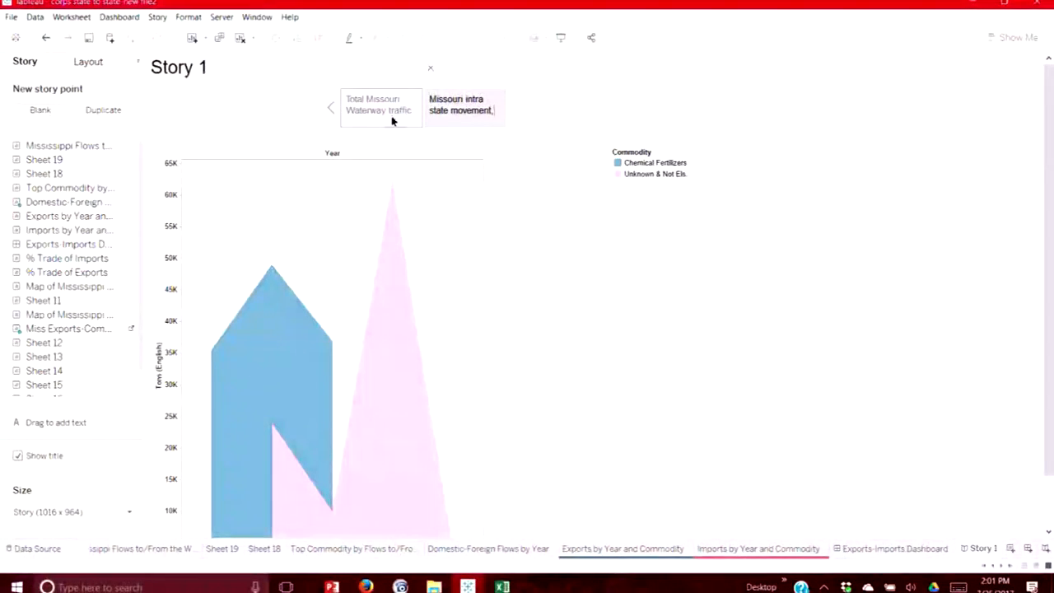
click(392, 121)
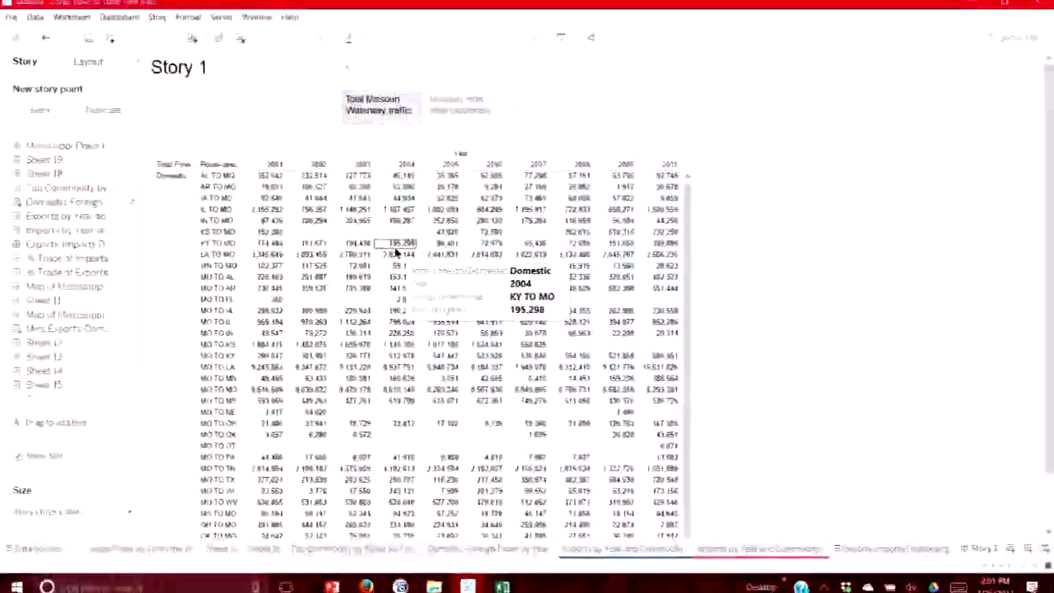
click(458, 109)
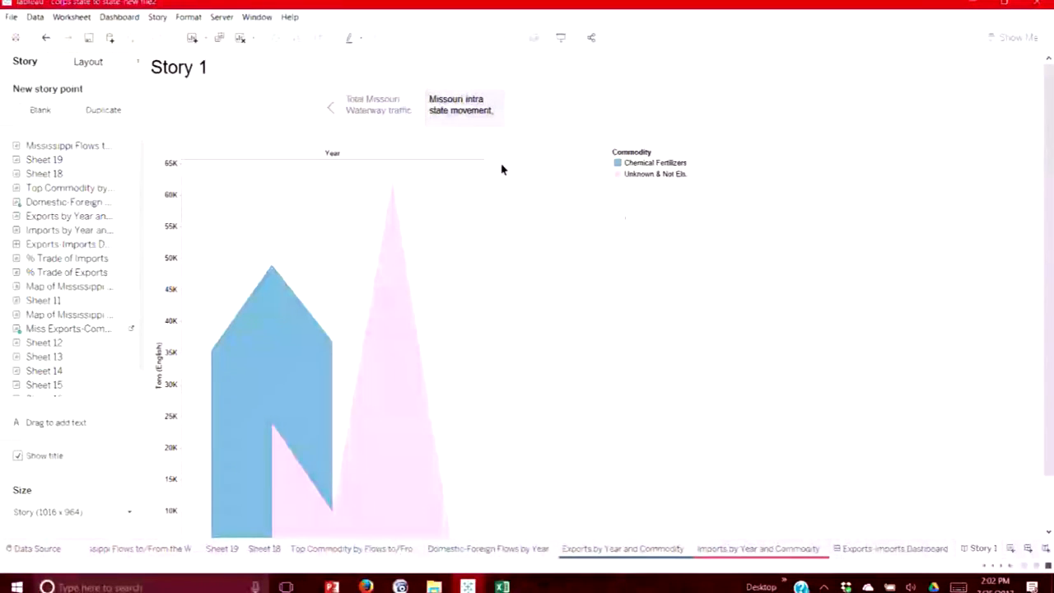
mouse_move(911, 559)
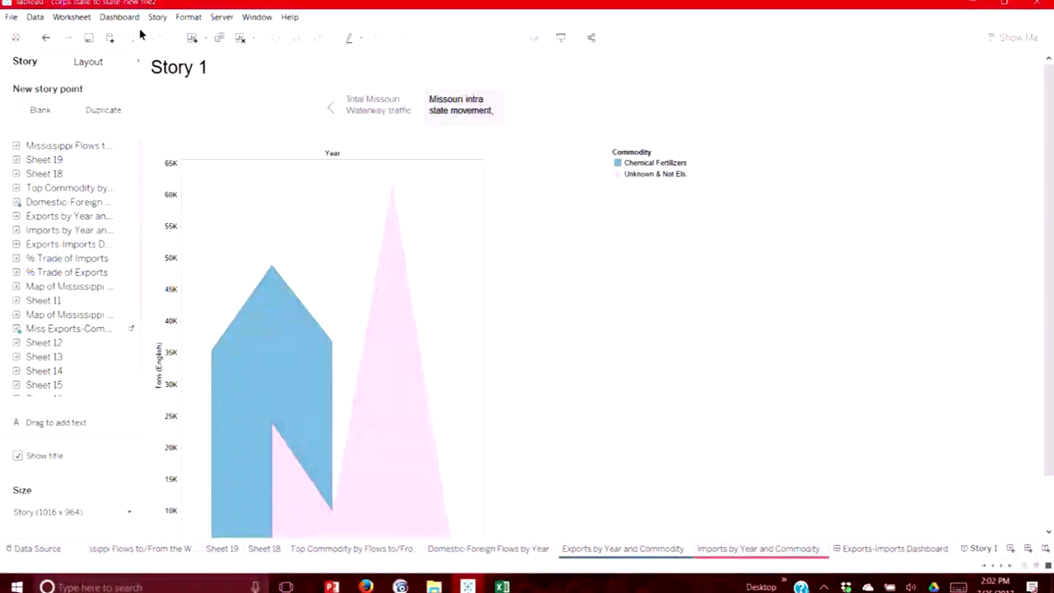
click(12, 18)
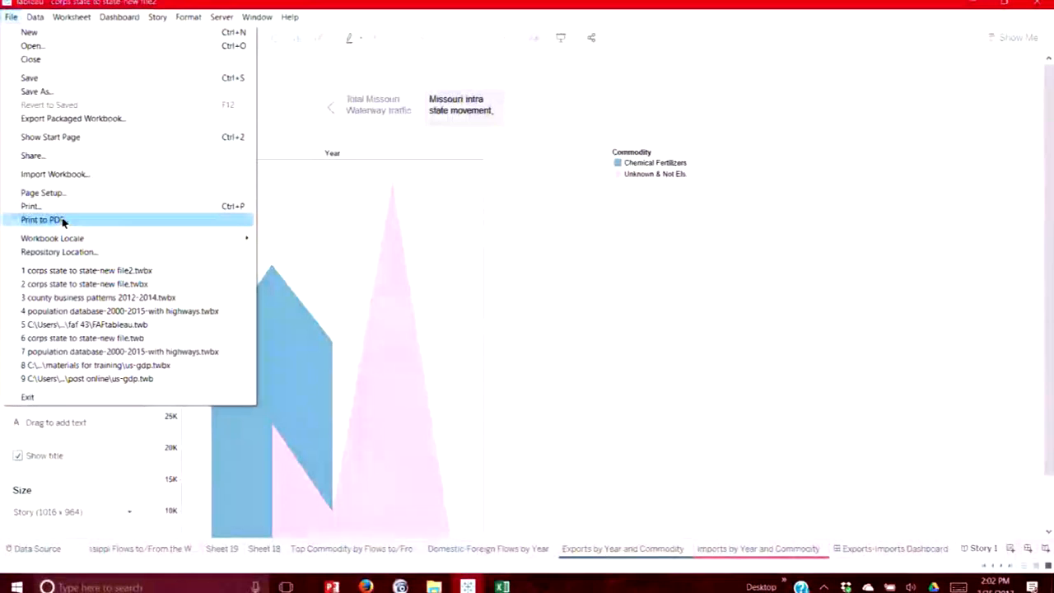
click(515, 270)
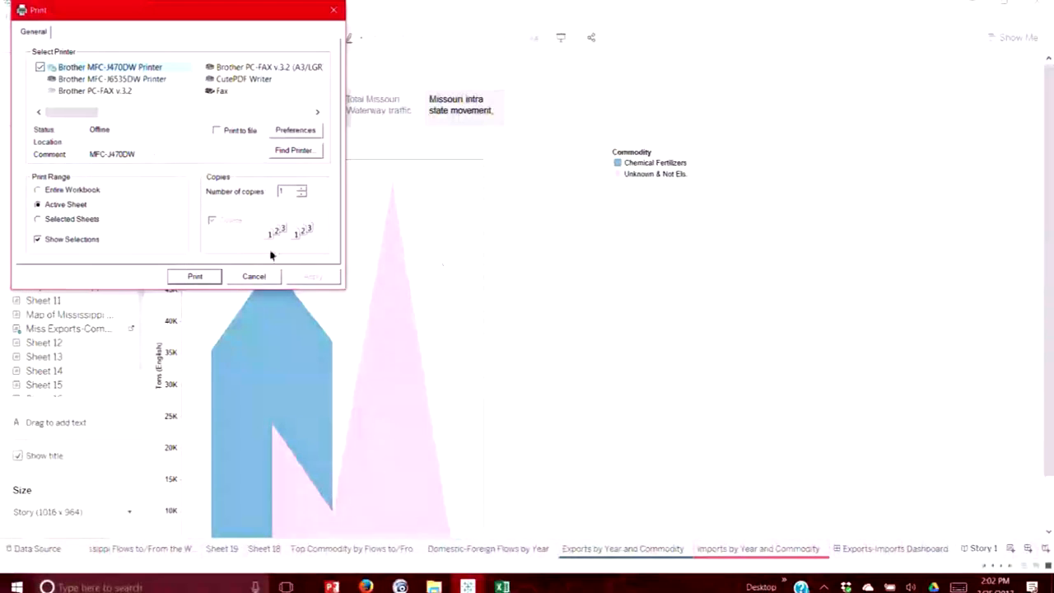
click(265, 276)
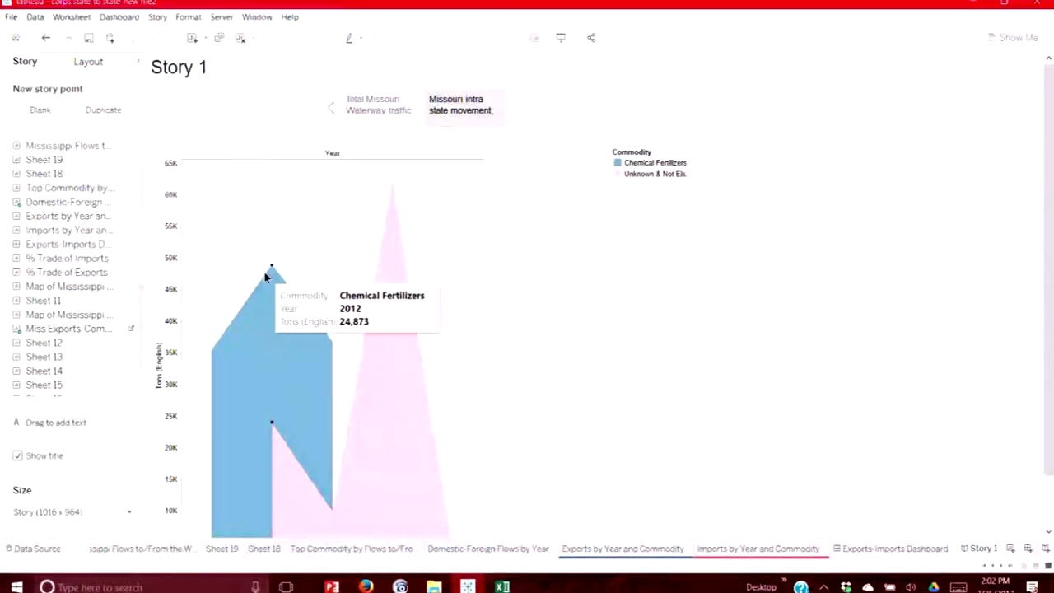
Open the Print to PDF settings for the workbook.
click(12, 17)
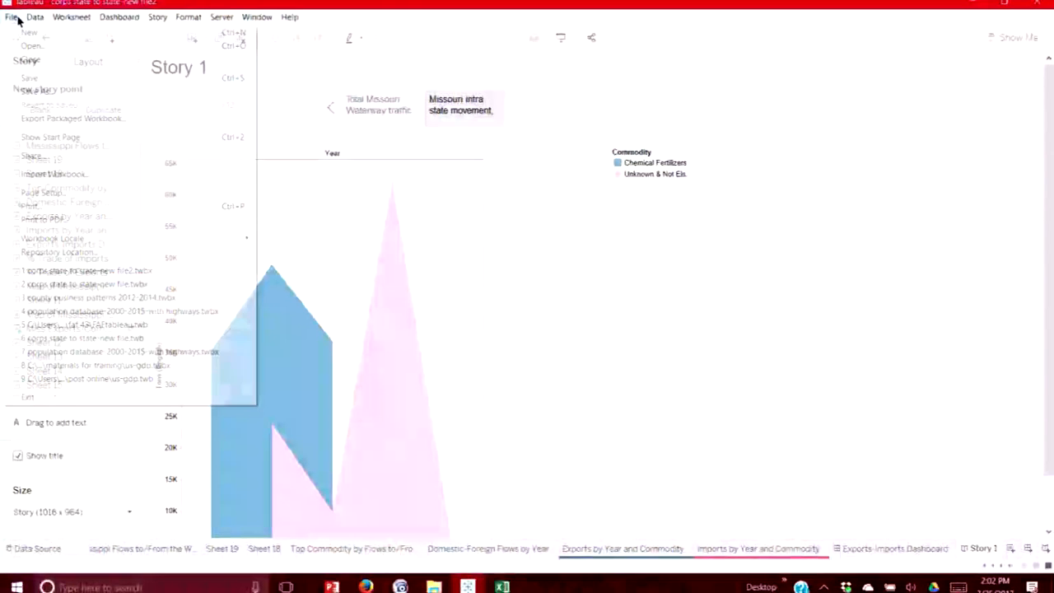
click(79, 223)
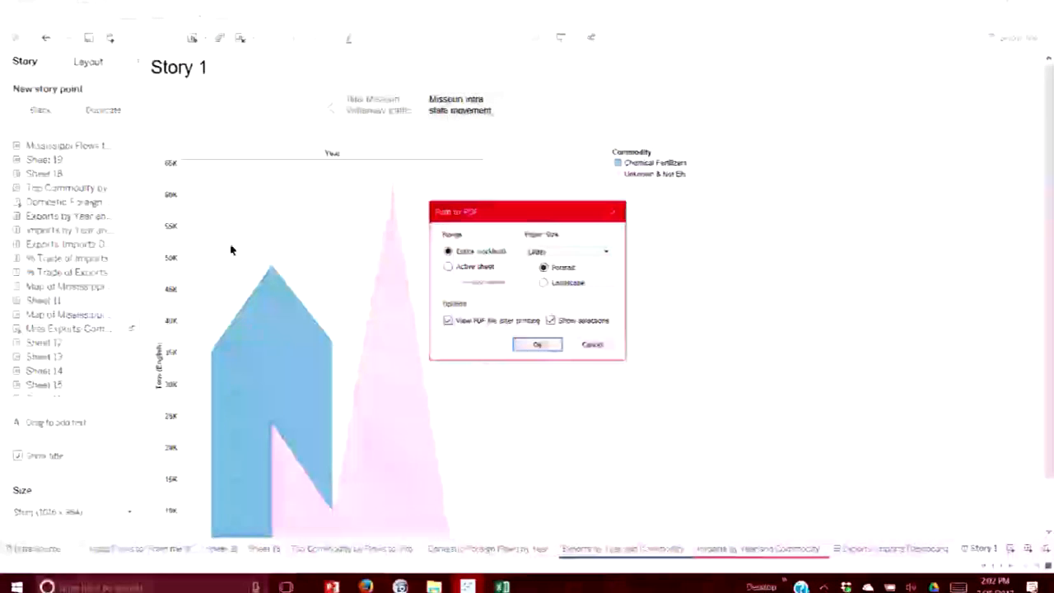